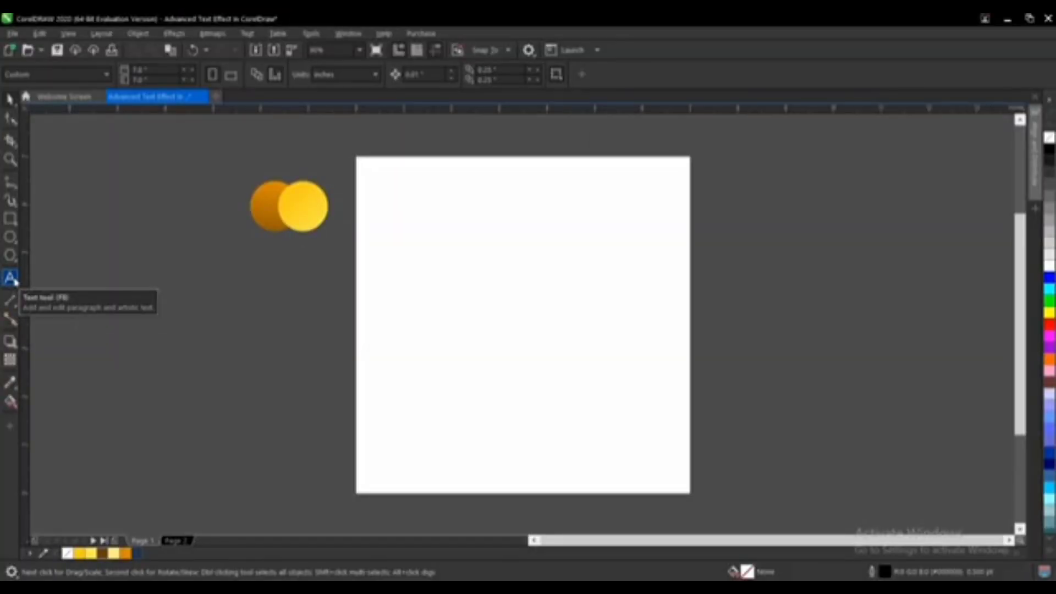
# Step: Create two-line artistic text reading "Cool" and "Pool" in the middle of the page
pyautogui.click(26, 325)
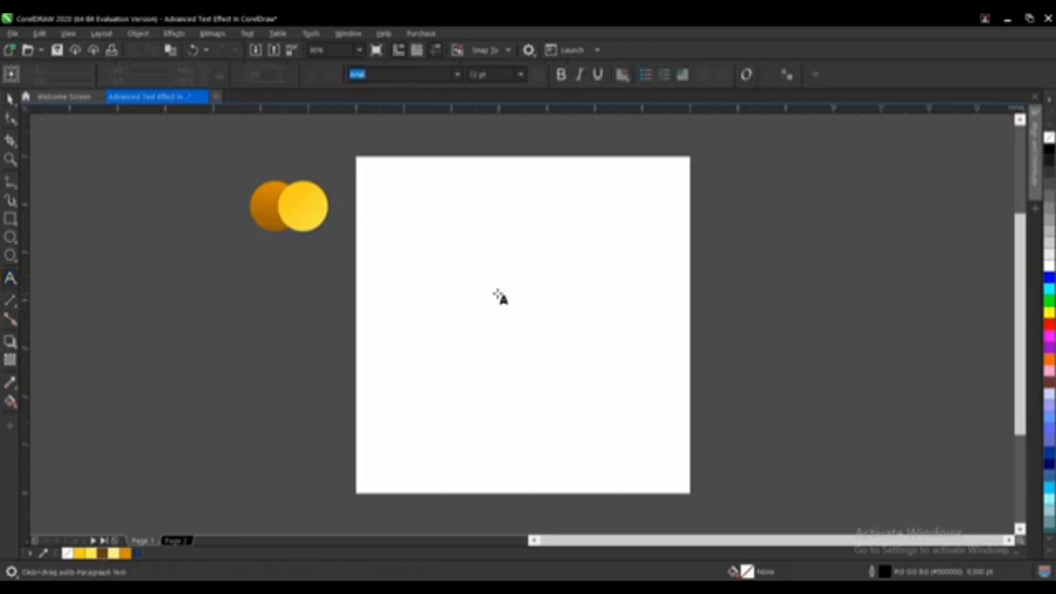
pyautogui.click(497, 291)
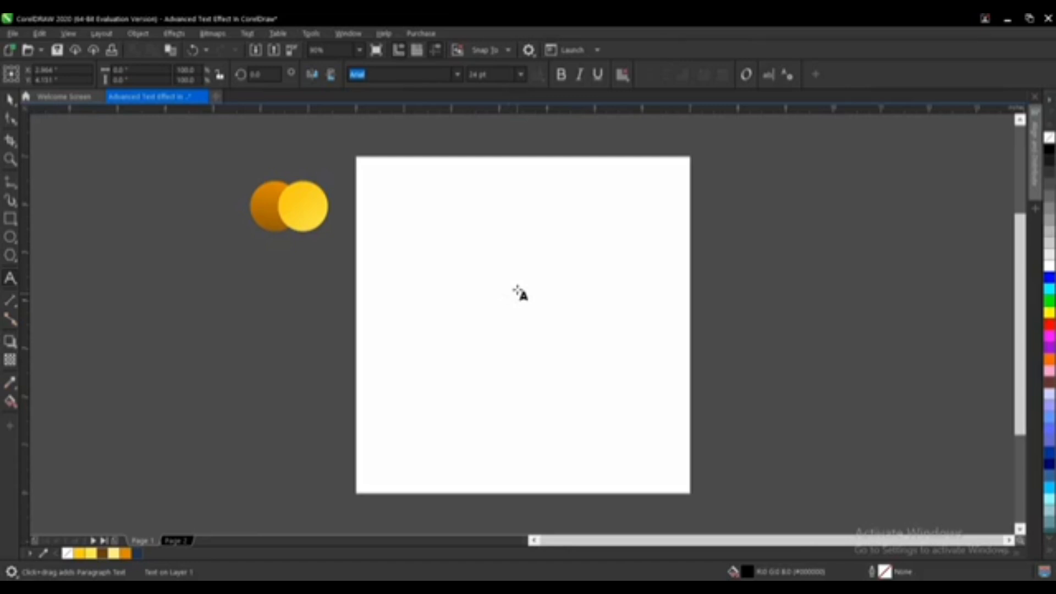
pyautogui.write('Copl ')
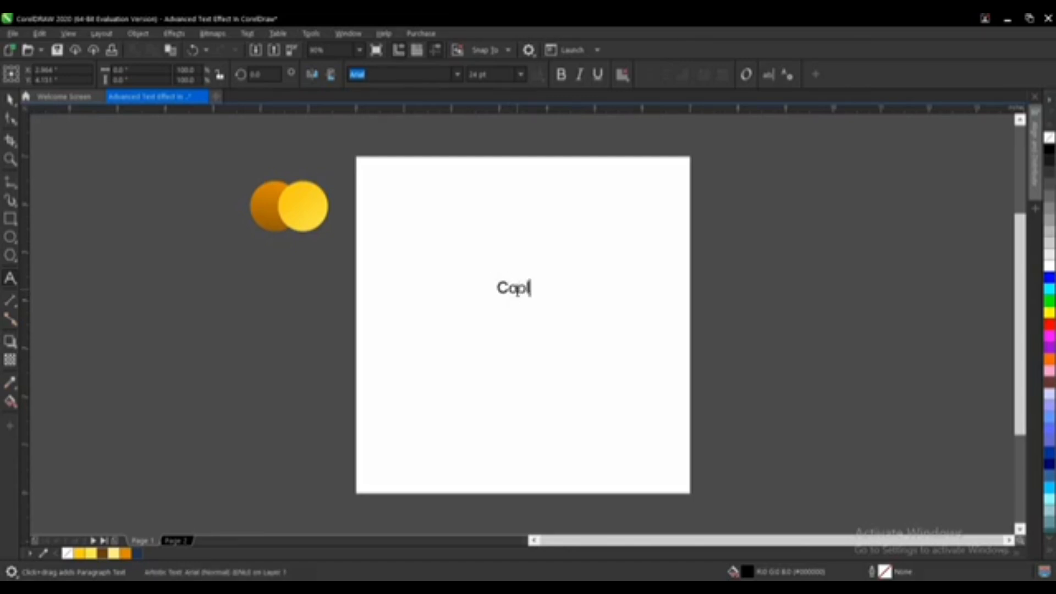
pyautogui.write('Pool')
pyautogui.hotkey('ctrl', 'space')
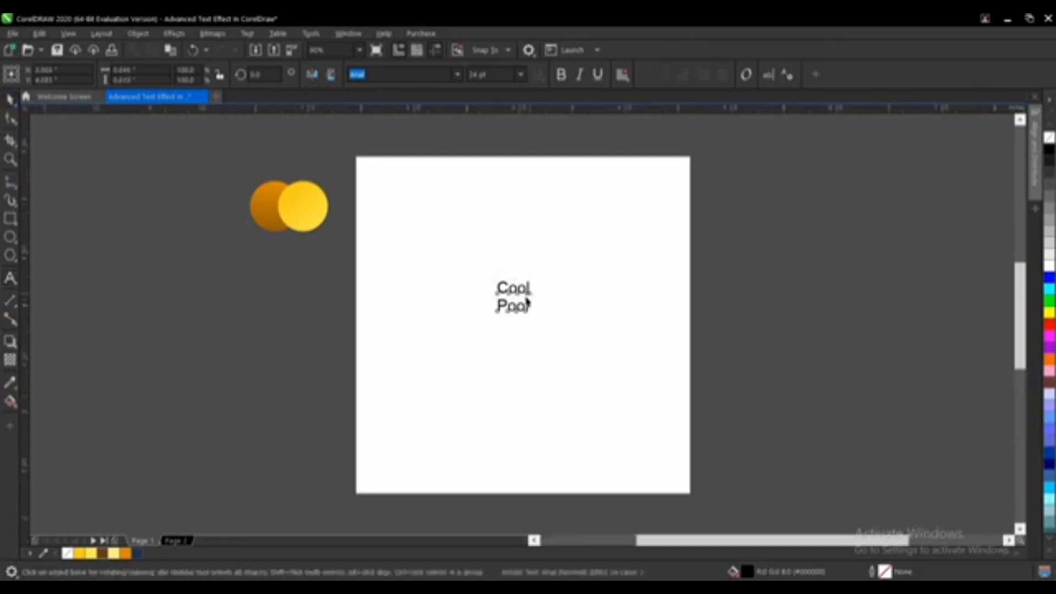
# Step: Reduce the line spacing between "Cool" and "Pool" with the Shape tool
pyautogui.scroll(3, 528, 301)
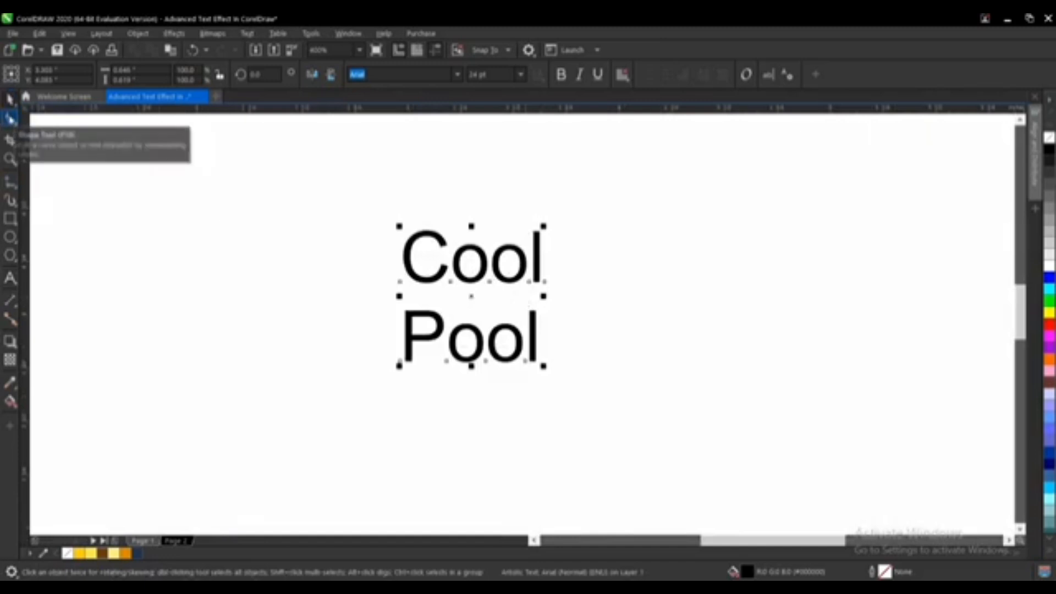
pyautogui.click(10, 119)
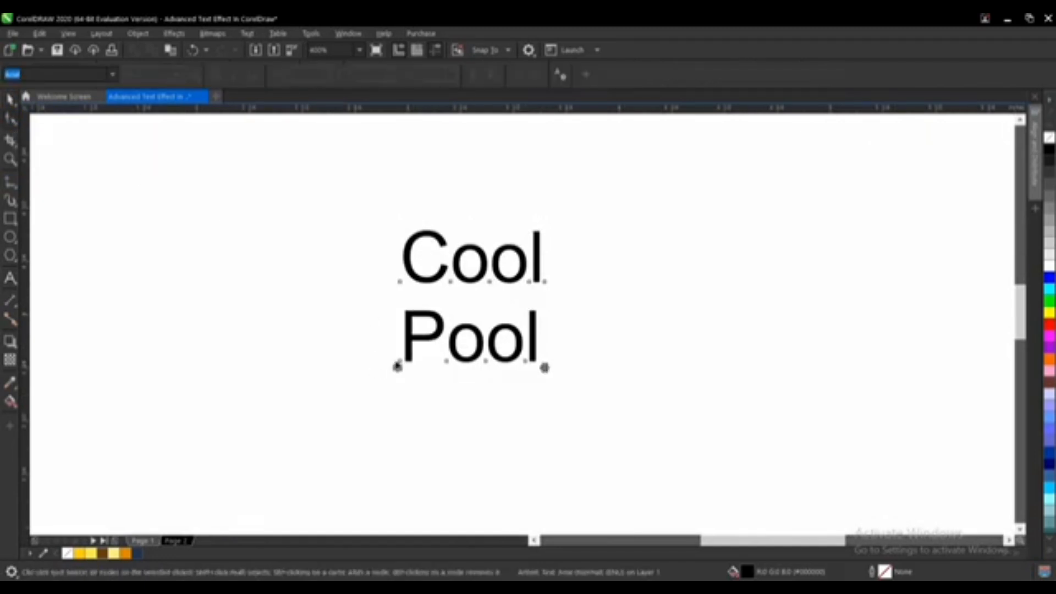
pyautogui.moveTo(396, 365); pyautogui.dragTo(396, 328)
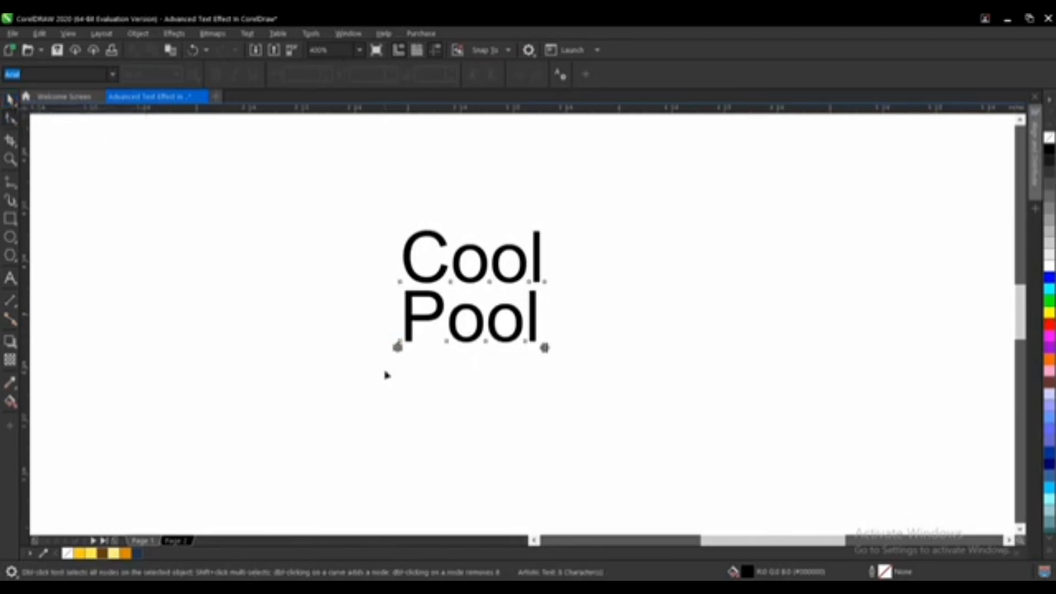
pyautogui.press('space')
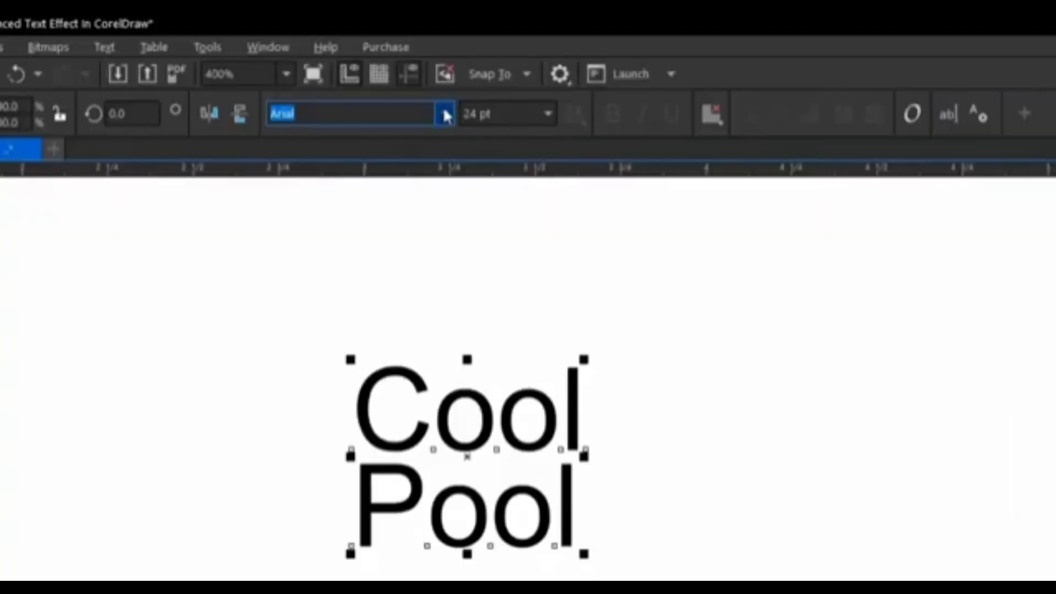
# Step: Change the text's font to eacolgica round slab
pyautogui.click(445, 114)
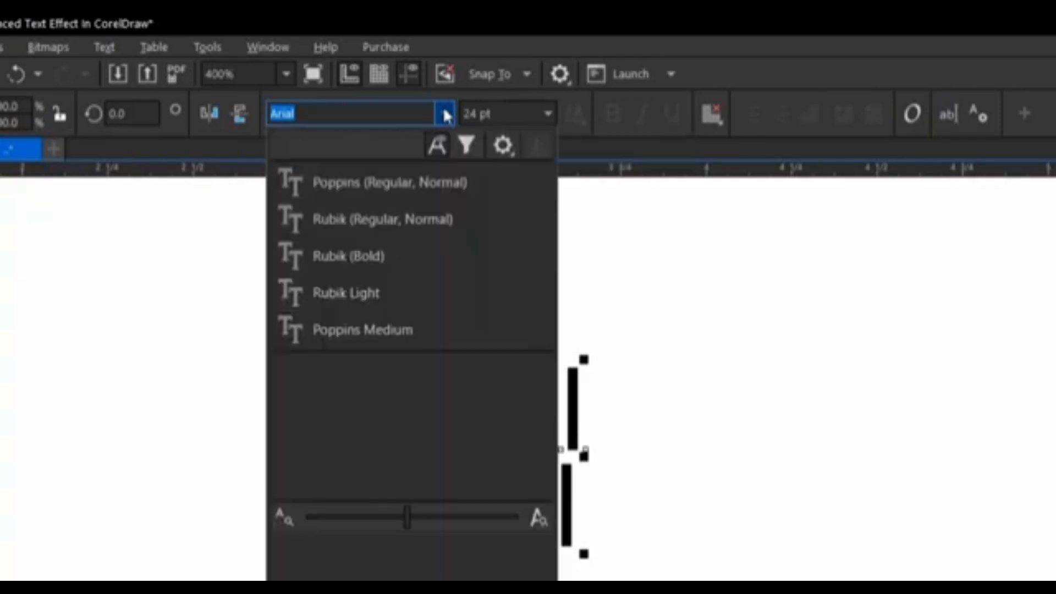
pyautogui.write('E')
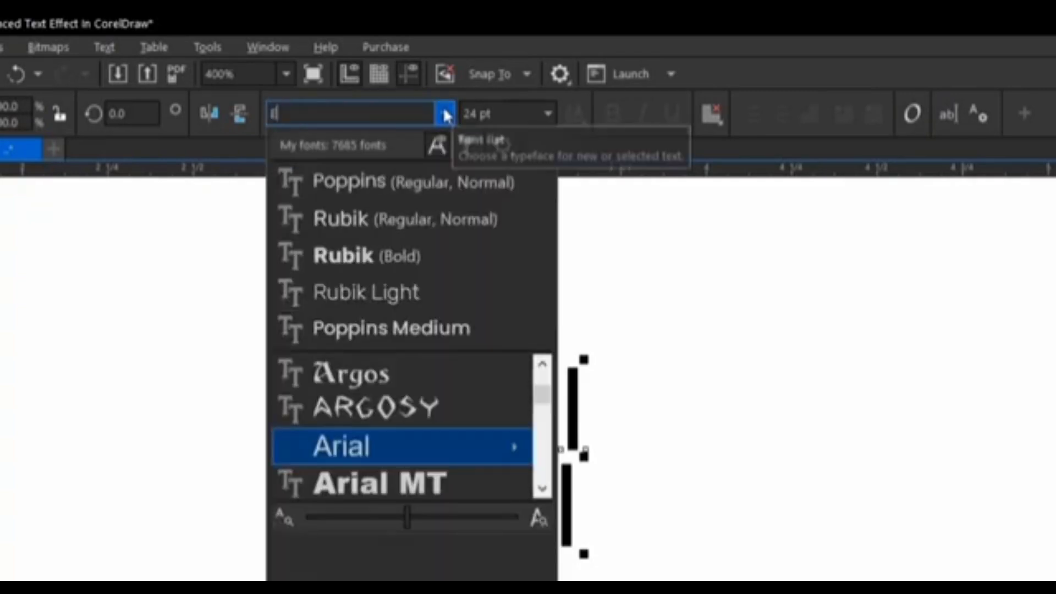
pyautogui.write('acol')
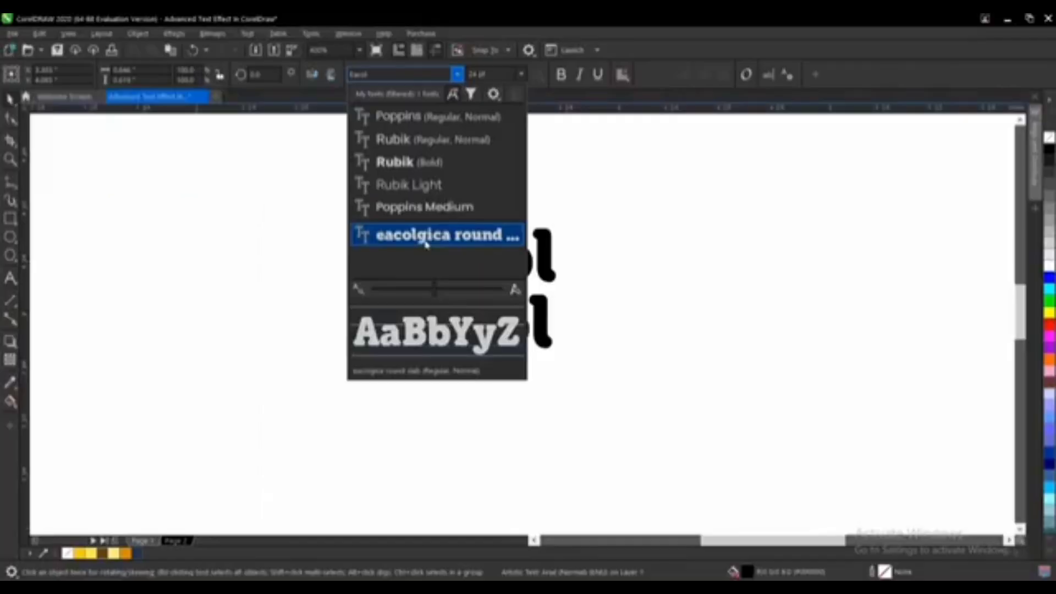
pyautogui.click(427, 237)
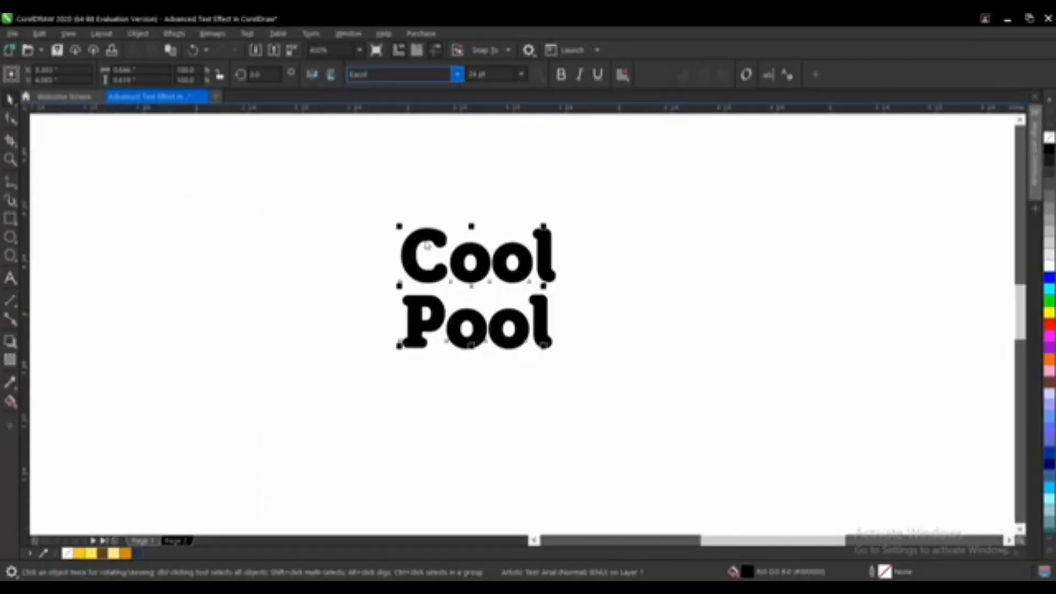
# Step: Tighten the line spacing between the two words further with the Shape tool
pyautogui.click(10, 118)
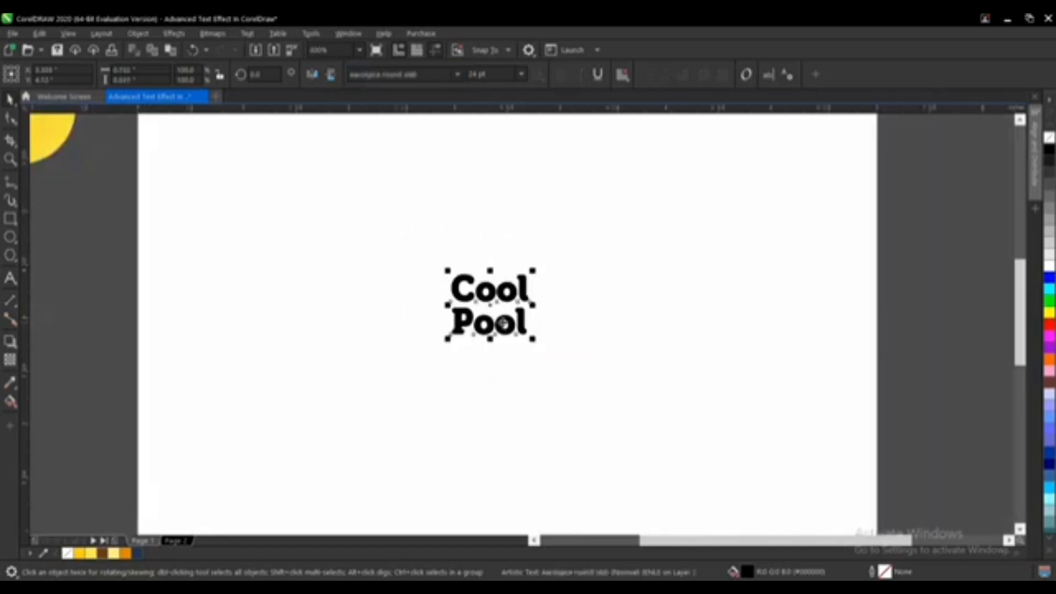
pyautogui.click(10, 121)
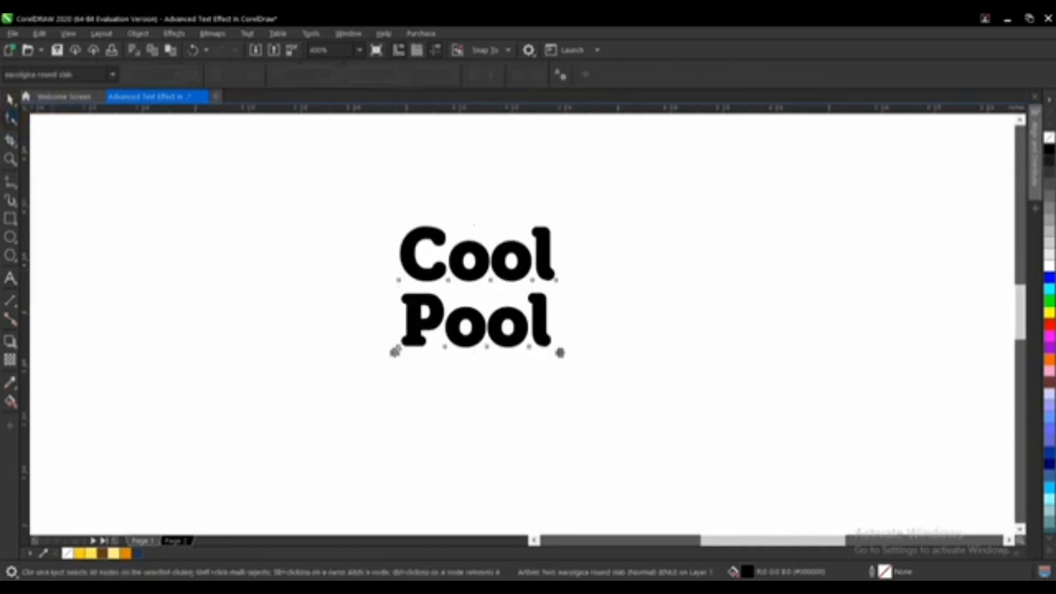
pyautogui.moveTo(395, 352); pyautogui.dragTo(395, 335)
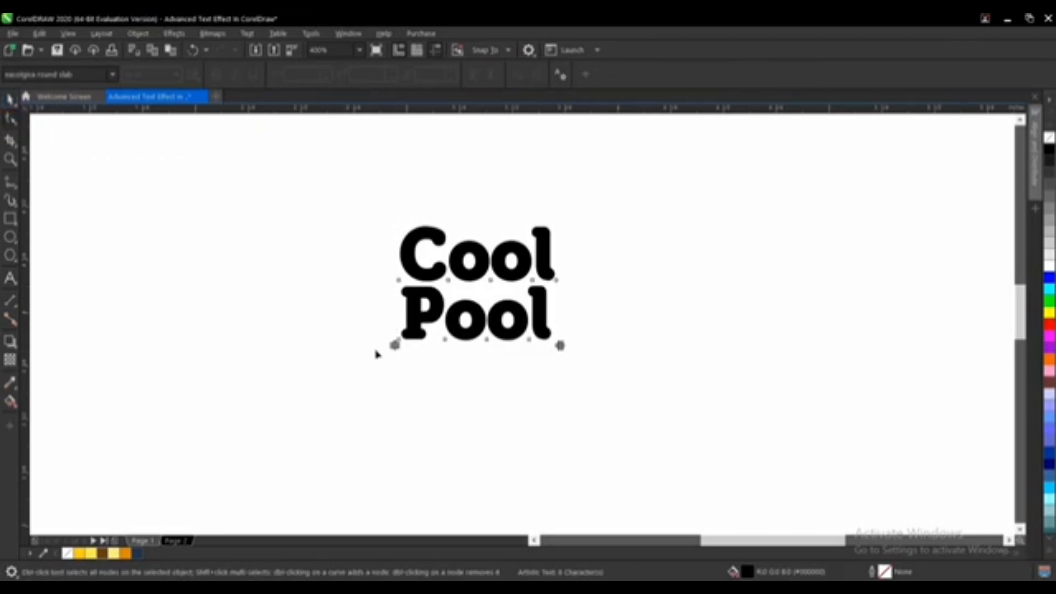
pyautogui.press('space')
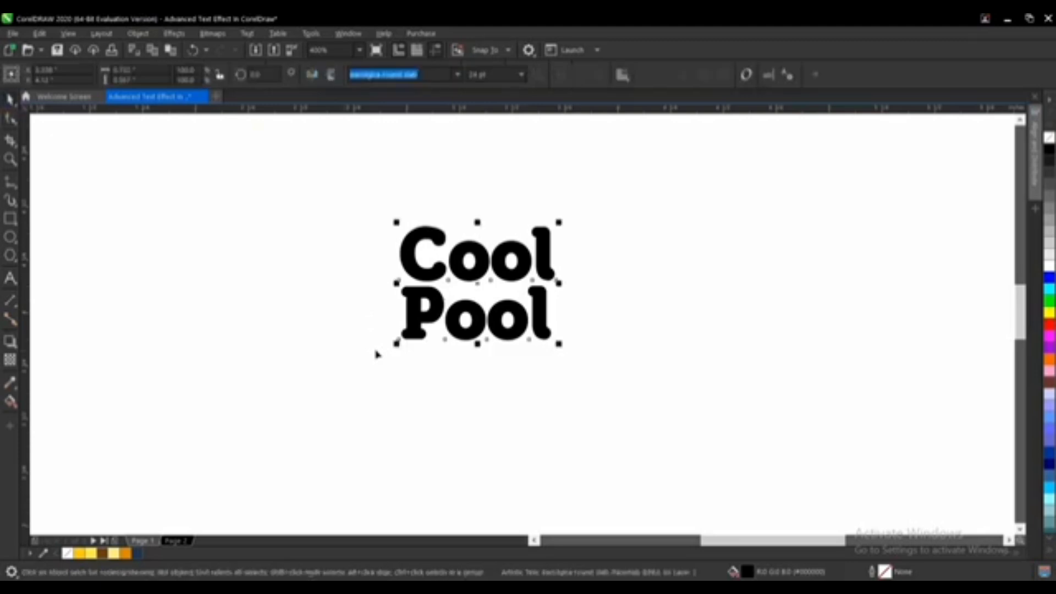
# Step: Center the text on the page and scale it up proportionally, then deselect it
pyautogui.press('p')
pyautogui.scroll(-1, 455, 288)
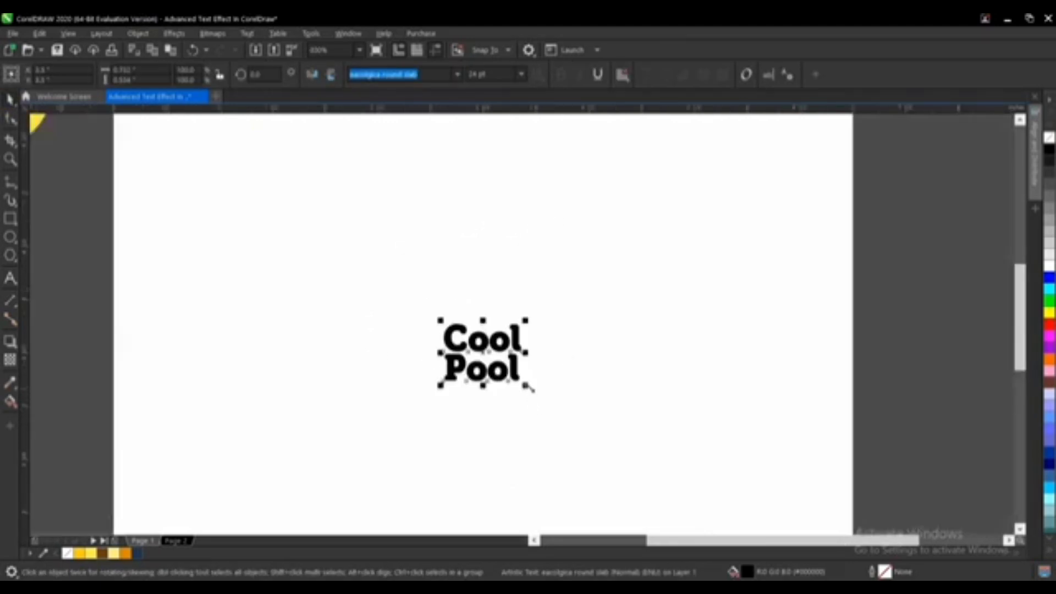
pyautogui.moveTo(527, 386); pyautogui.dragTo(611, 493)
pyautogui.scroll(-2, 522, 355)
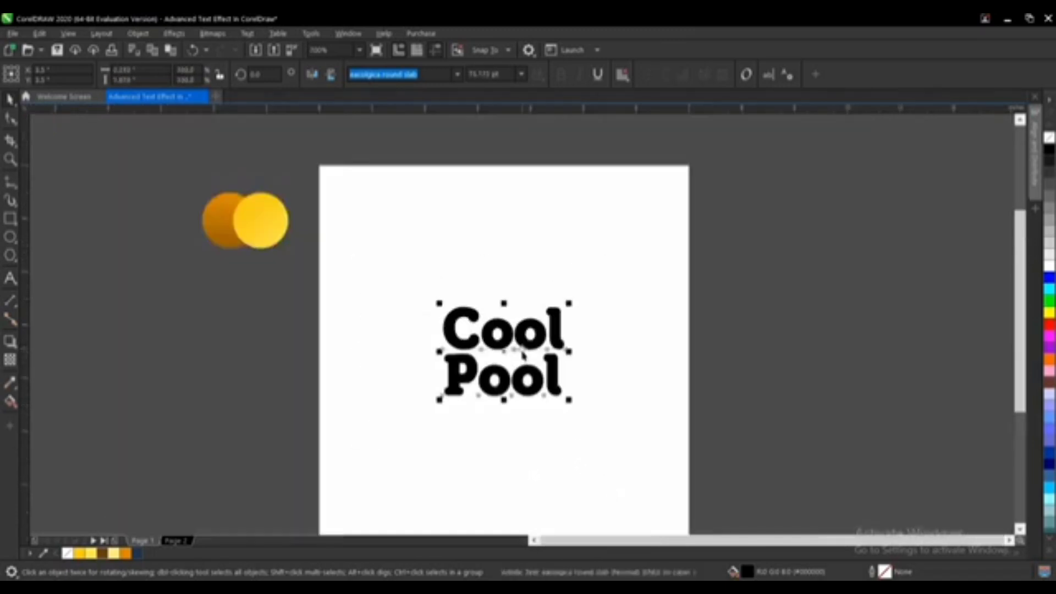
pyautogui.click(598, 367)
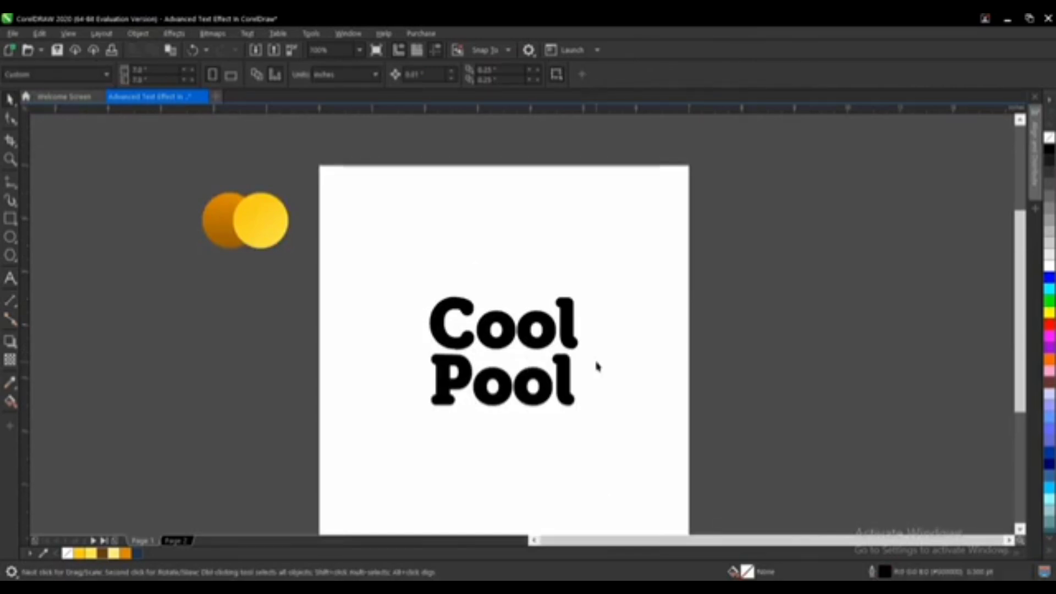
# Step: Apply an Envelope to the text, pulling the top edge's middle down and the bottom edge's middle up
pyautogui.click(16, 321)
pyautogui.click(9, 342)
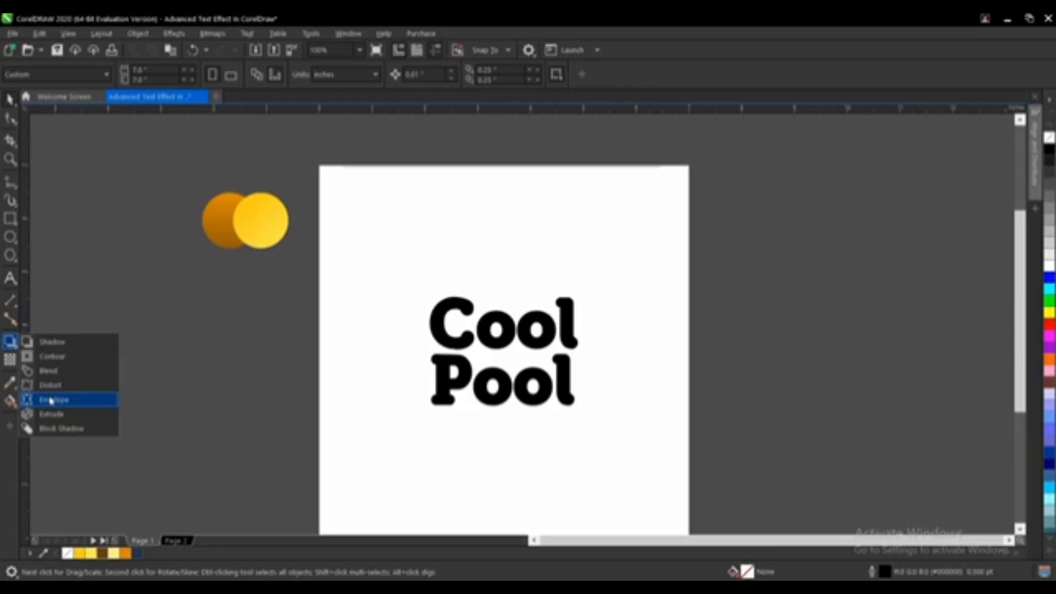
pyautogui.click(50, 400)
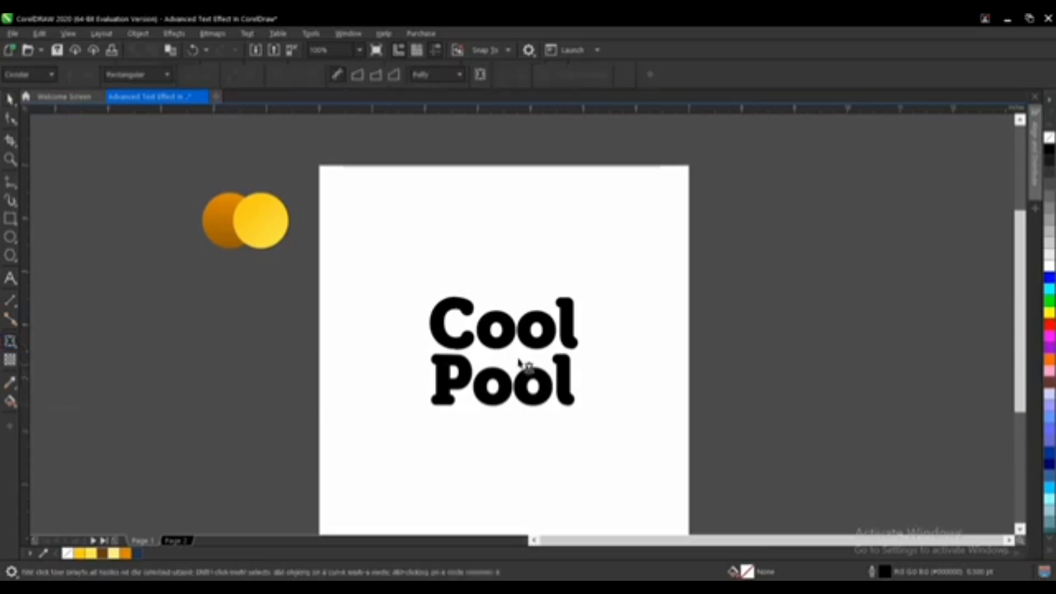
pyautogui.click(498, 348)
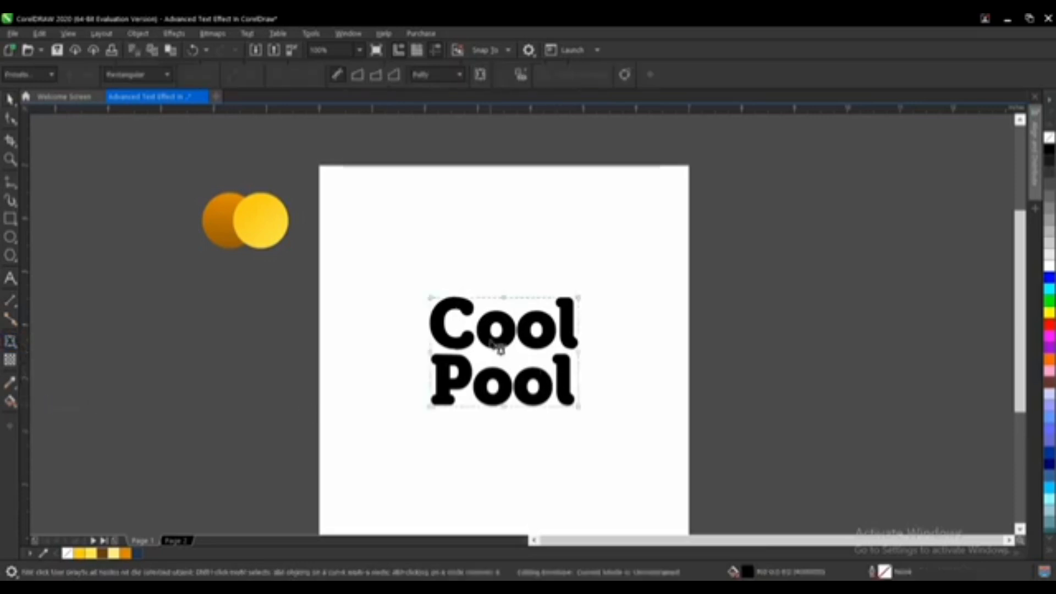
pyautogui.click(503, 406)
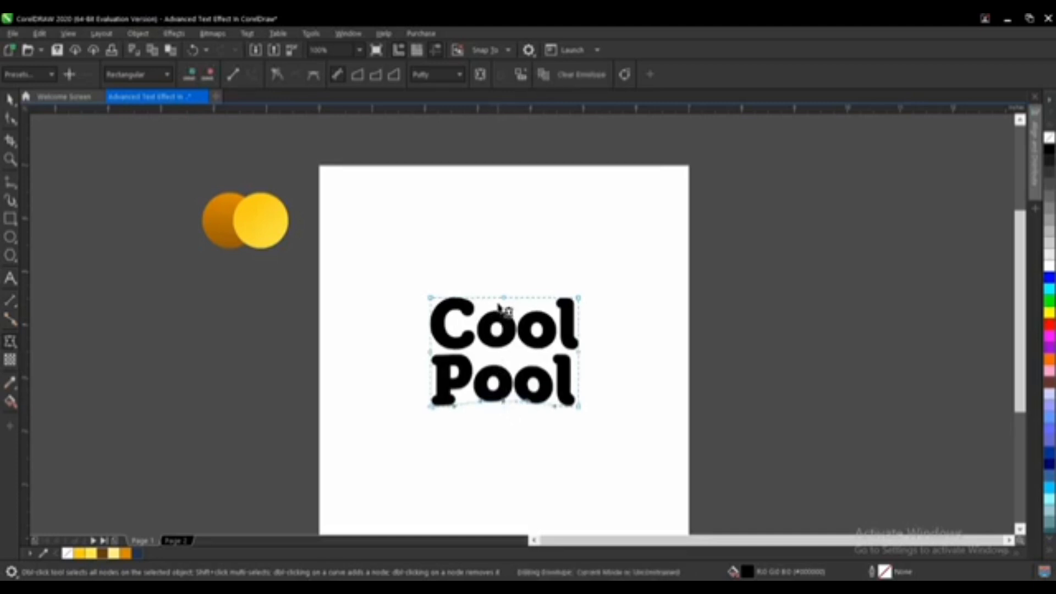
pyautogui.moveTo(504, 298); pyautogui.dragTo(503, 298)
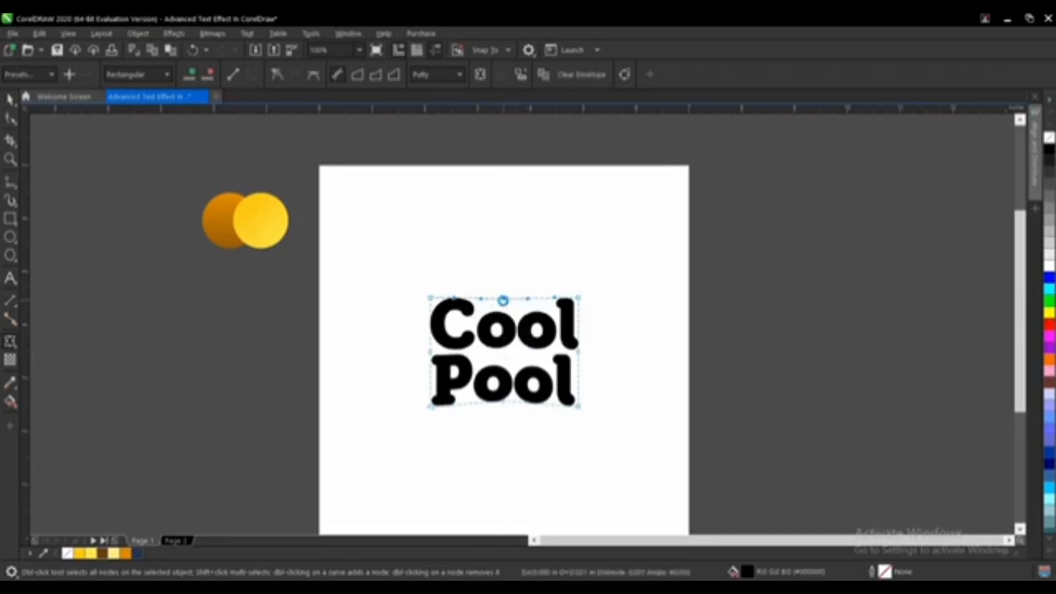
pyautogui.scroll(2, 525, 387)
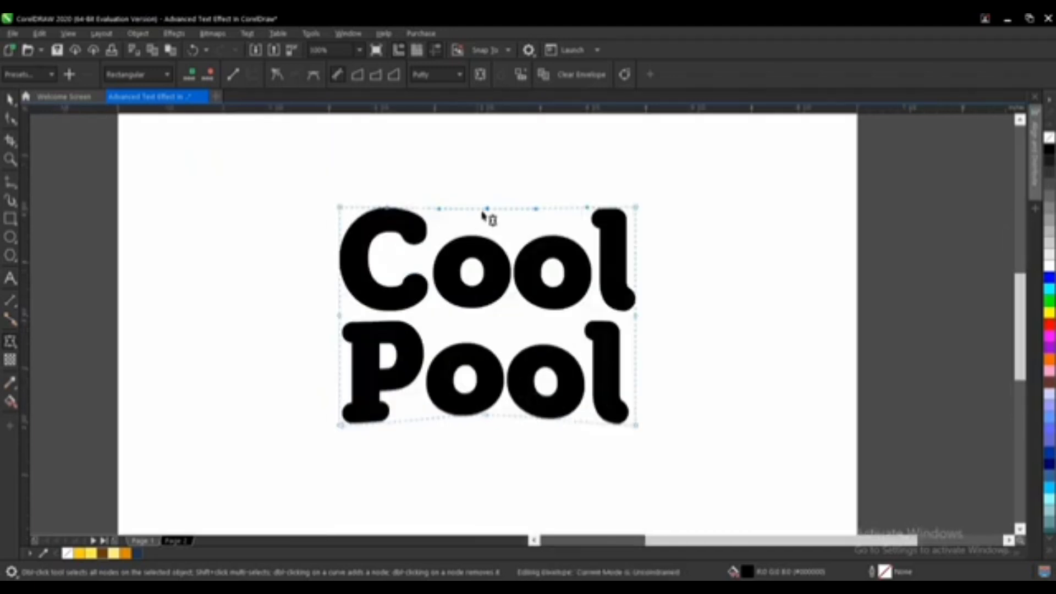
pyautogui.moveTo(489, 214); pyautogui.dragTo(488, 218)
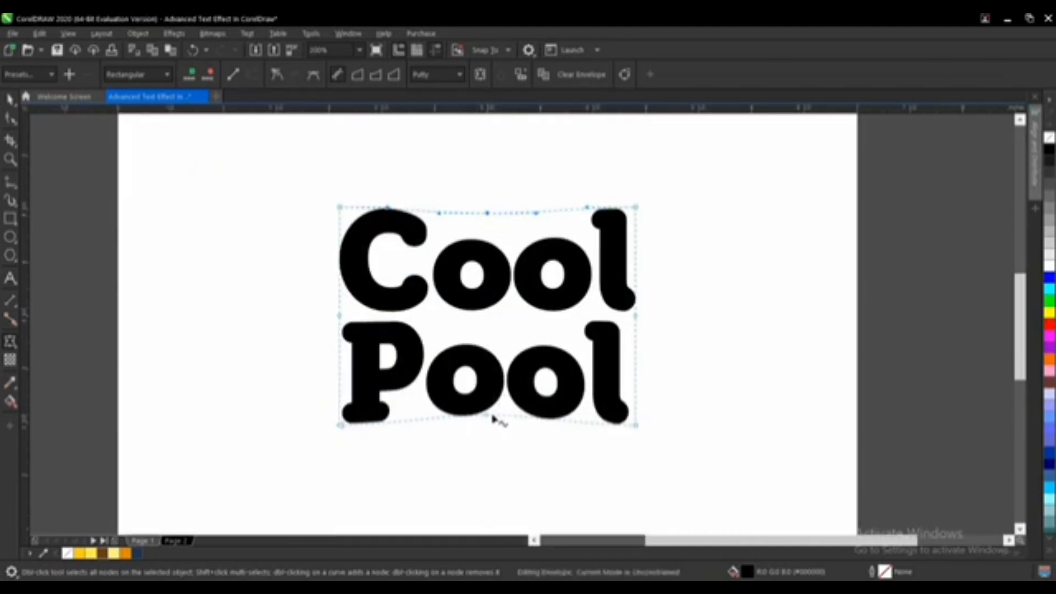
pyautogui.moveTo(488, 416); pyautogui.dragTo(487, 413)
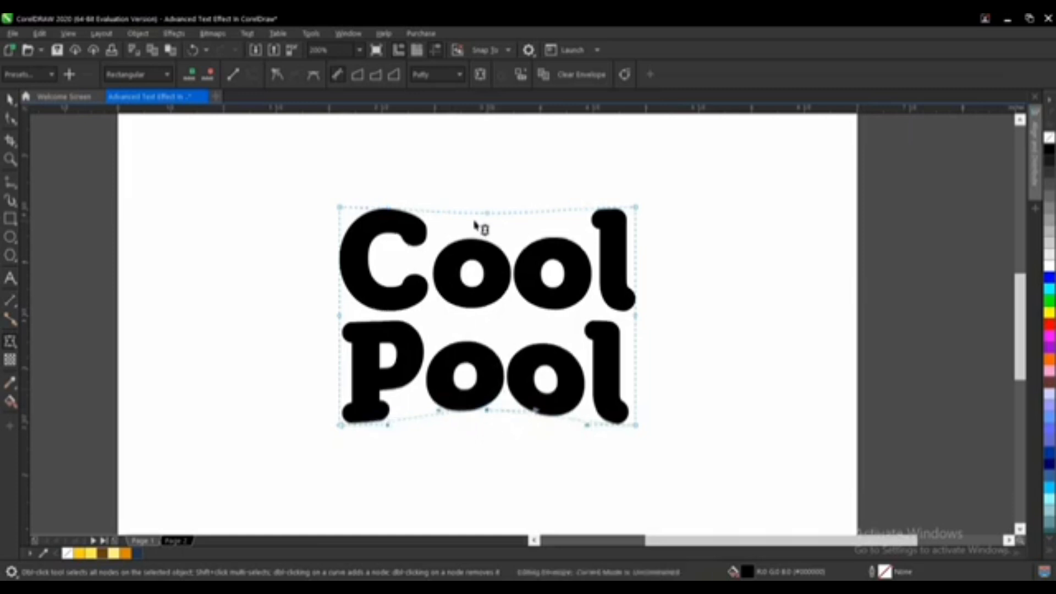
pyautogui.moveTo(490, 216); pyautogui.dragTo(493, 213)
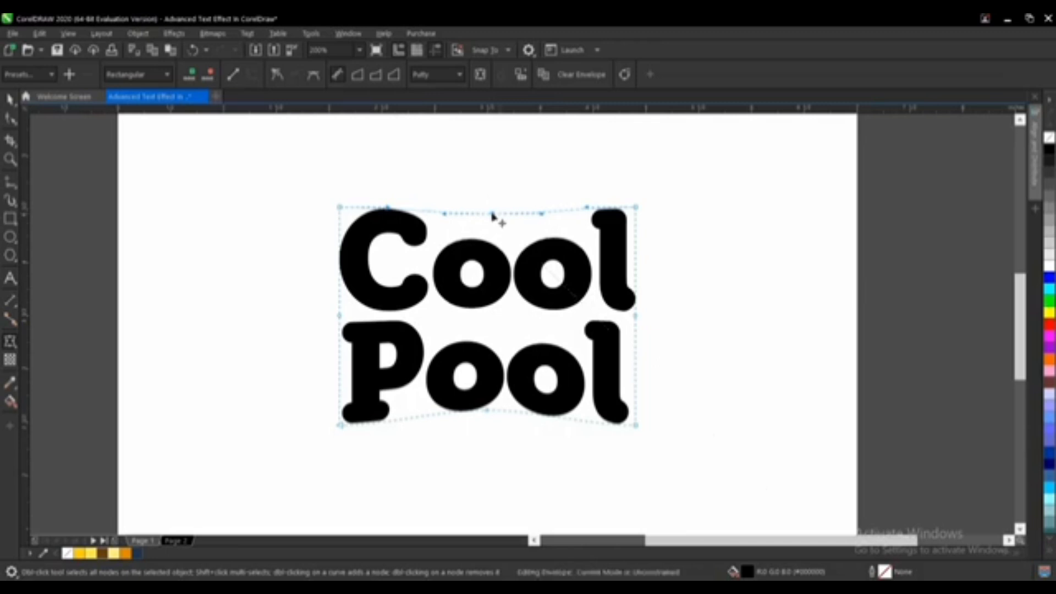
pyautogui.moveTo(493, 214); pyautogui.dragTo(493, 217)
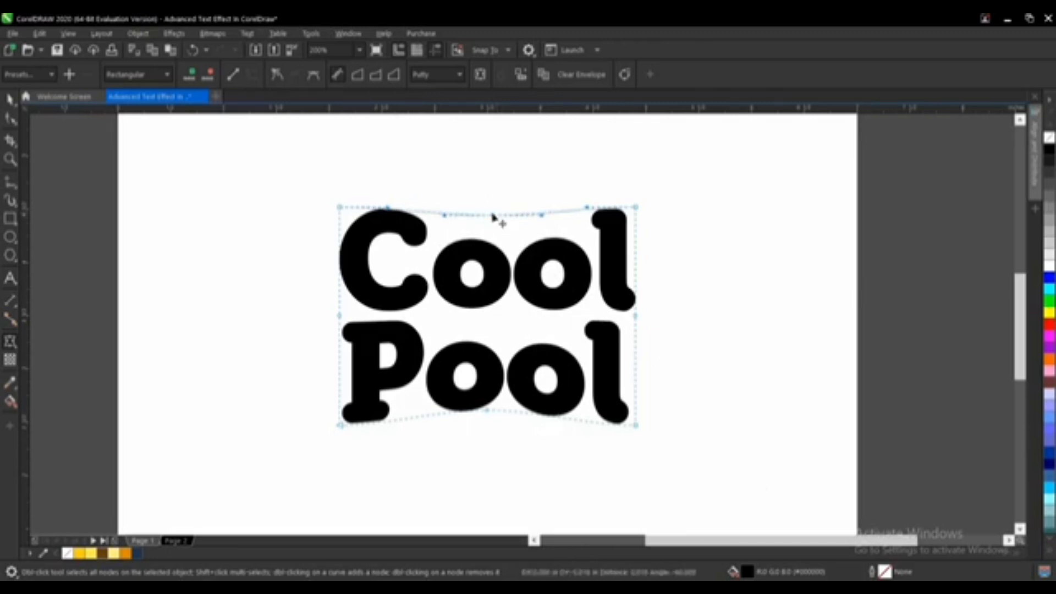
pyautogui.press('space')
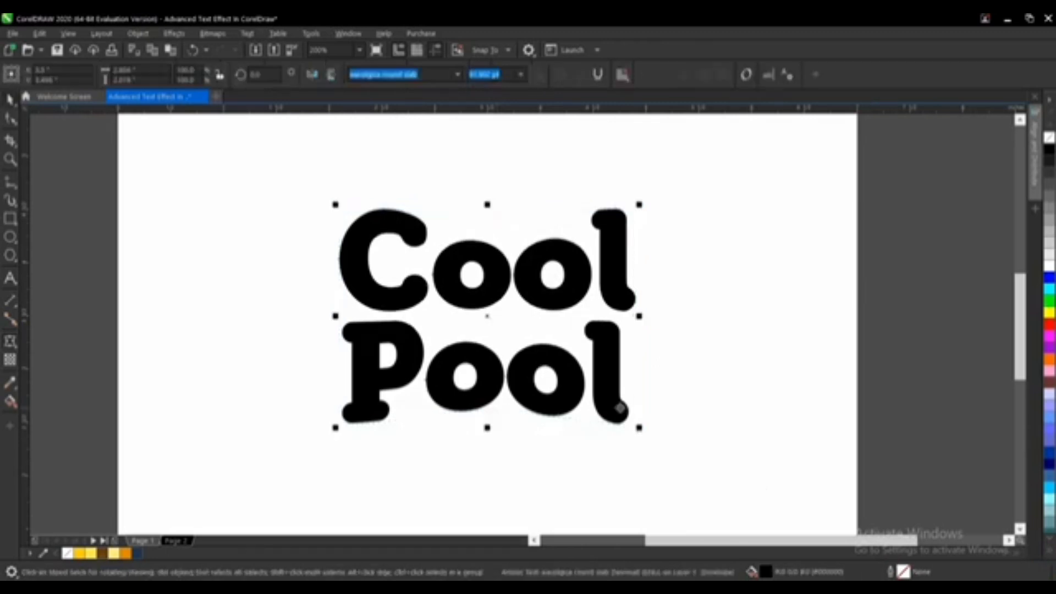
# Step: Reopen the Envelope on the text and adjust the bottom edge's middle node, then return to the Pick tool
pyautogui.click(17, 344)
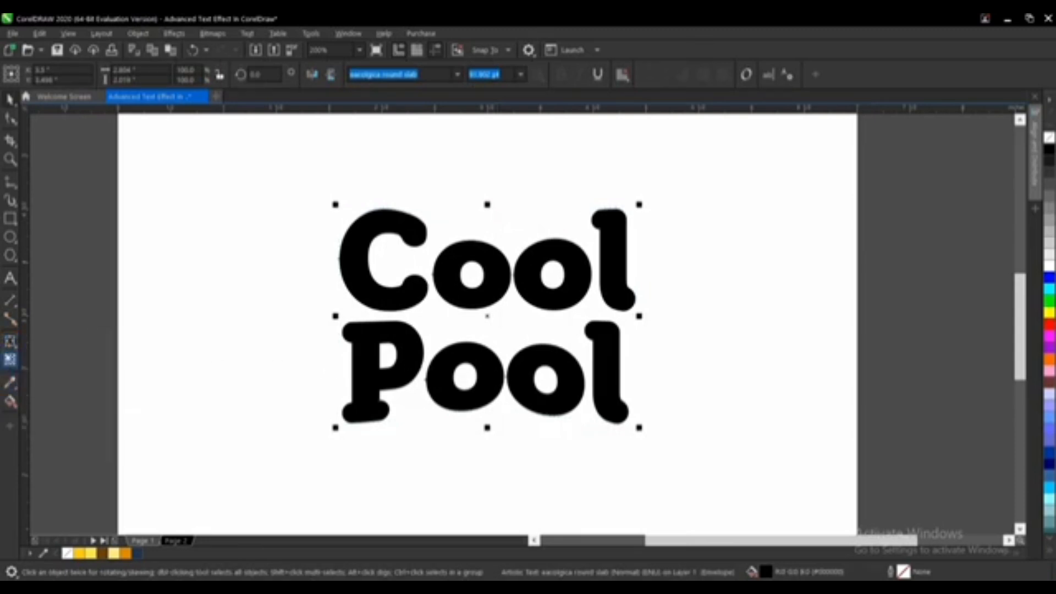
pyautogui.click(10, 345)
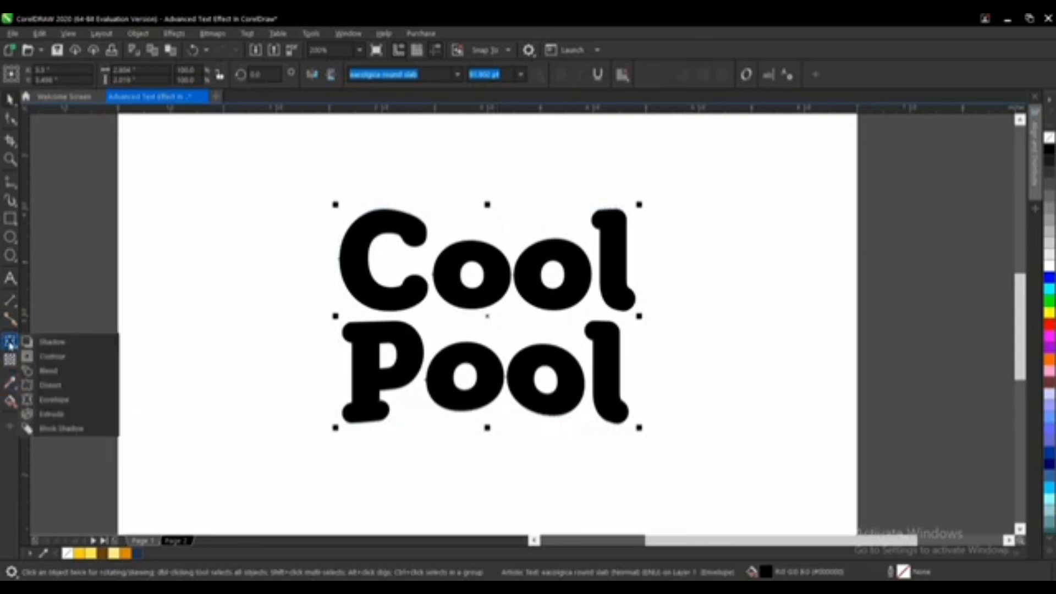
pyautogui.click(74, 407)
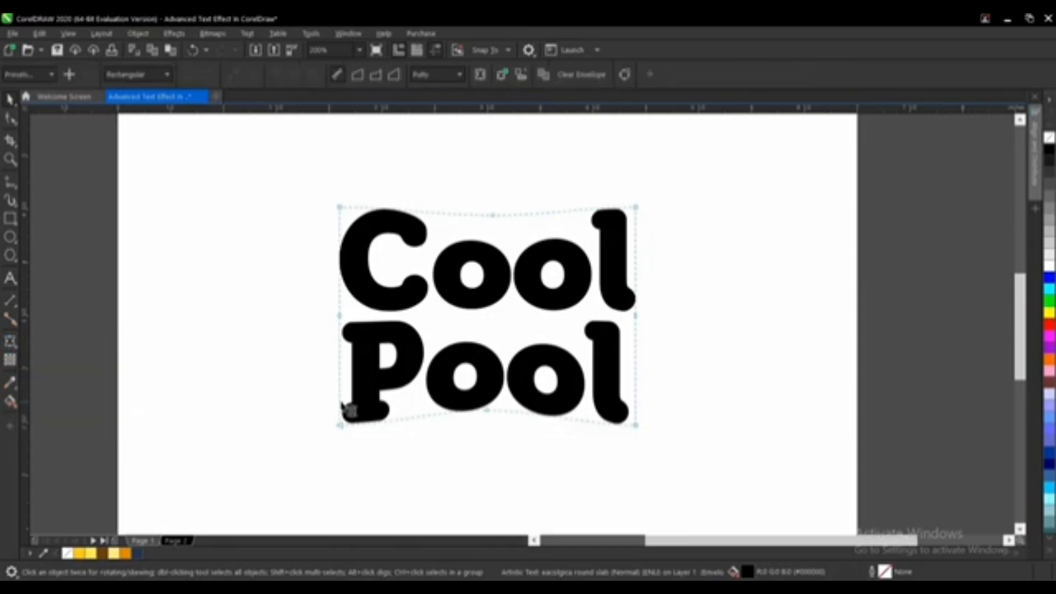
pyautogui.doubleClick(487, 409)
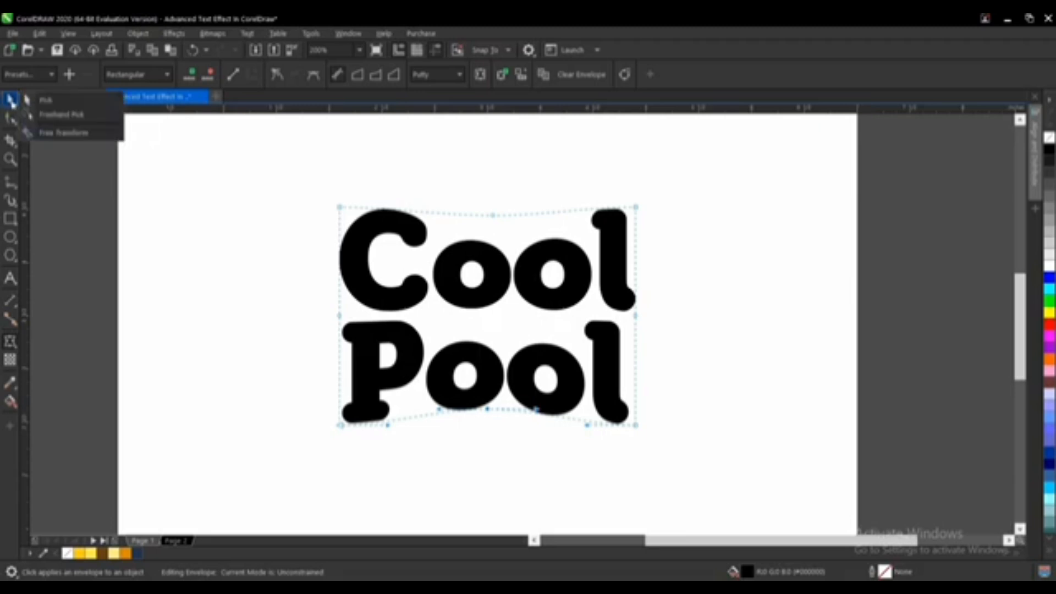
pyautogui.click(11, 100)
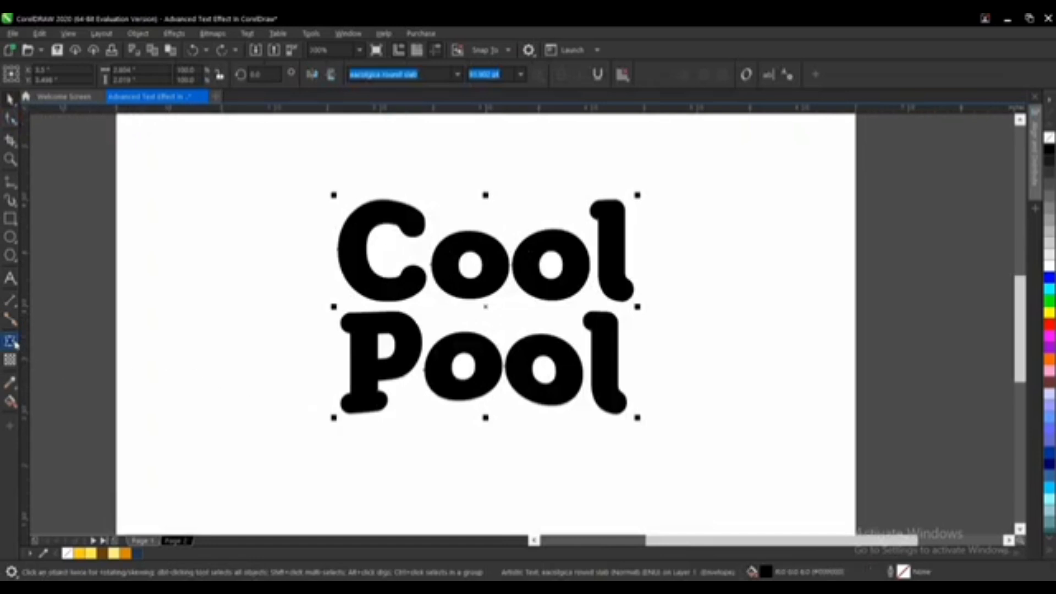
# Step: Apply an outward Contour to the text with the Contour tool
pyautogui.moveTo(12, 344)
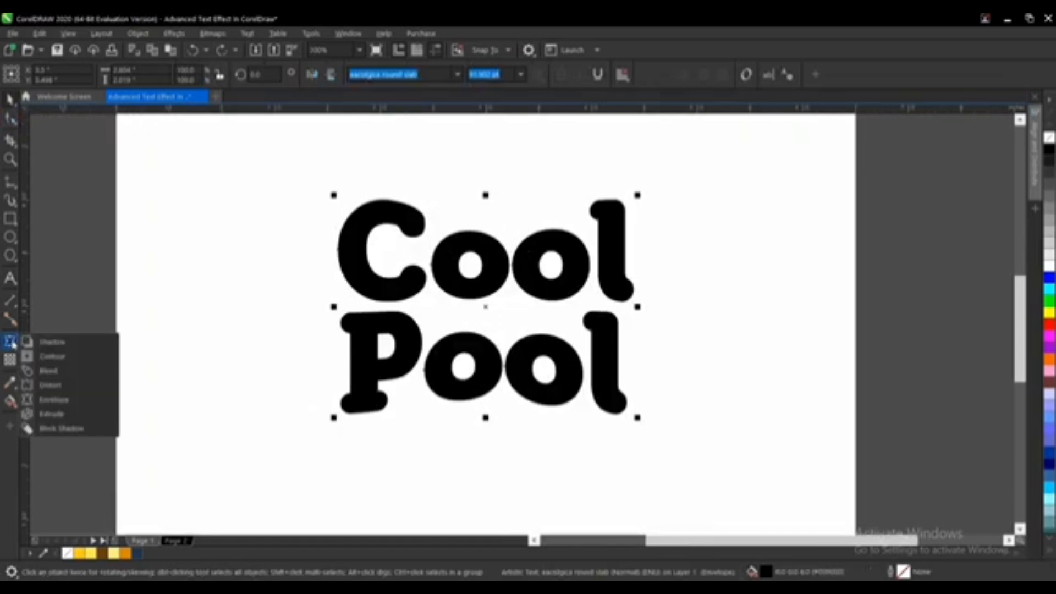
pyautogui.click(58, 363)
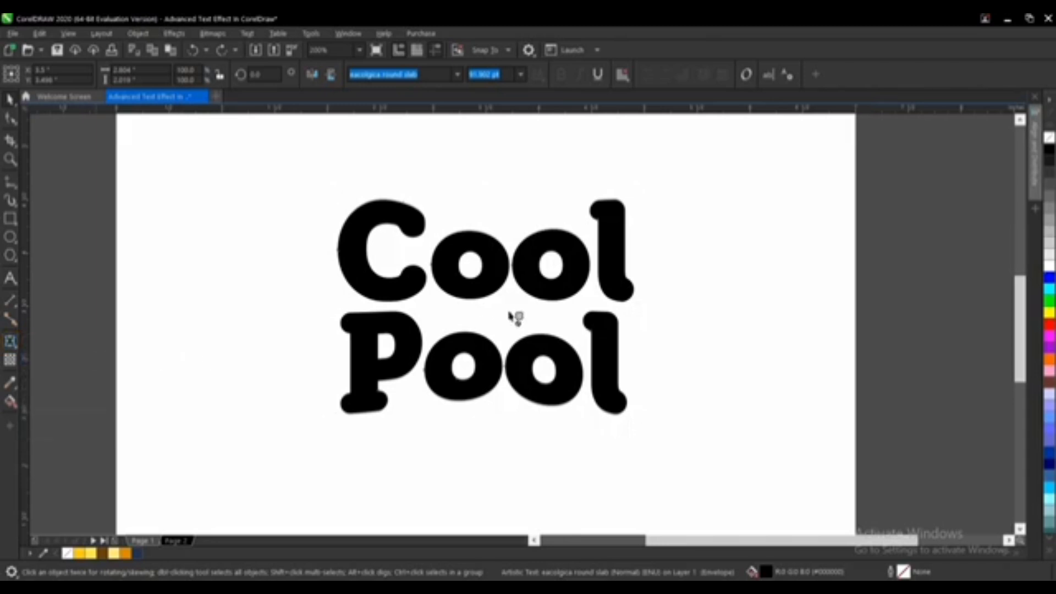
pyautogui.scroll(-2, 514, 384)
pyautogui.scroll(2, 519, 330)
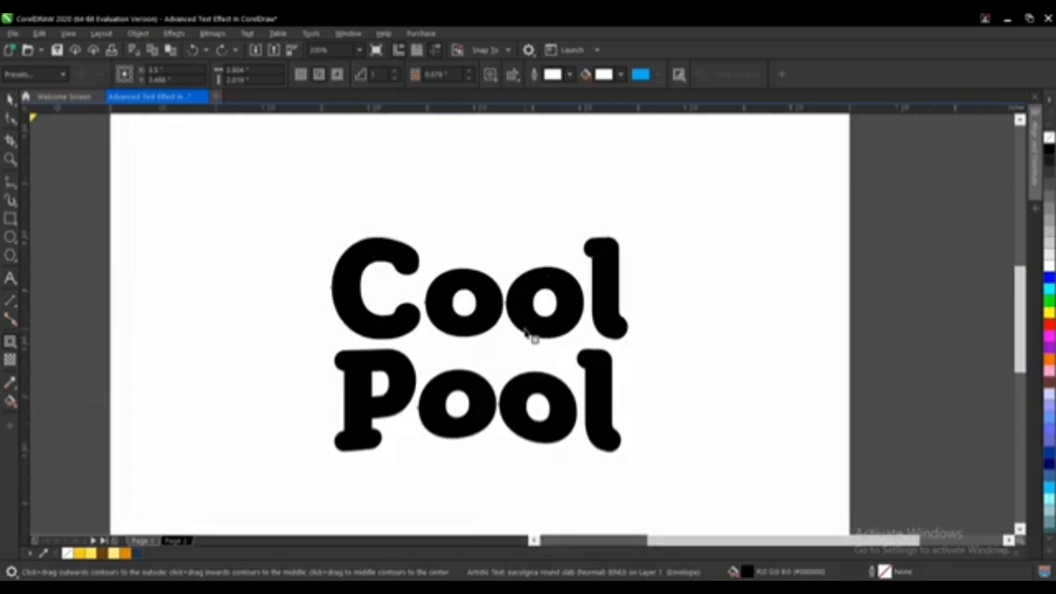
pyautogui.moveTo(528, 337); pyautogui.dragTo(574, 210)
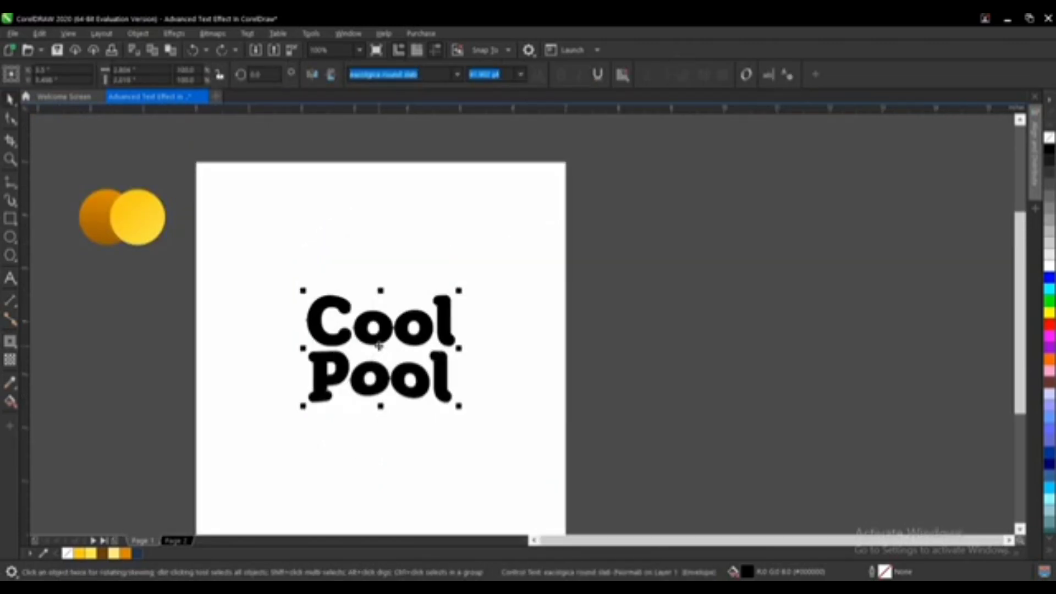
# Step: Move the contoured text off the page onto the dark pasteboard
pyautogui.moveTo(378, 345); pyautogui.dragTo(712, 352)
pyautogui.scroll(2, 786, 345)
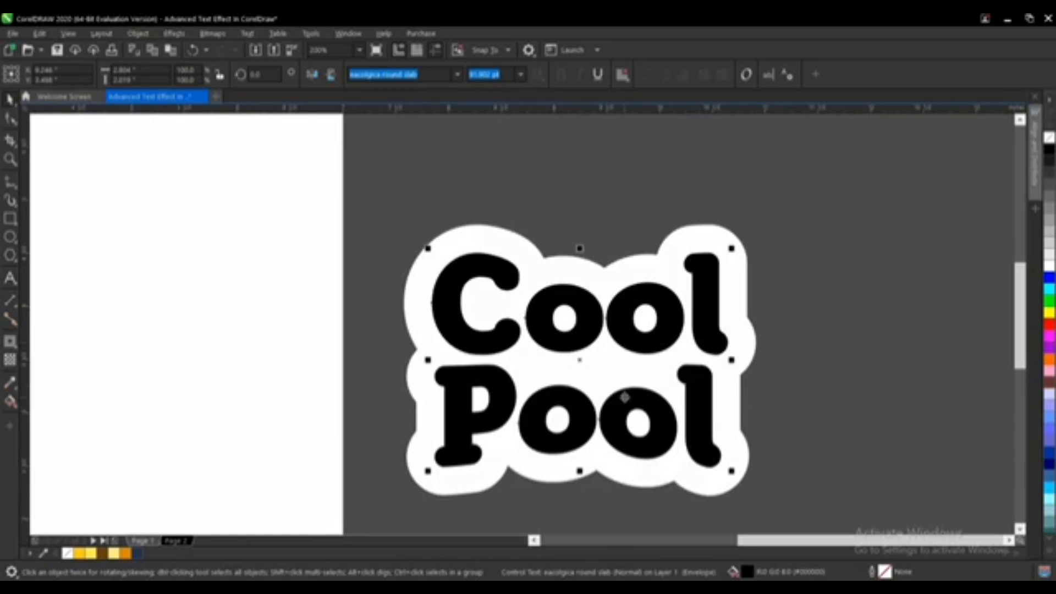
# Step: Readjust the Envelope's bottom and top middle nodes on the text, then return to the Pick tool
pyautogui.click(10, 342)
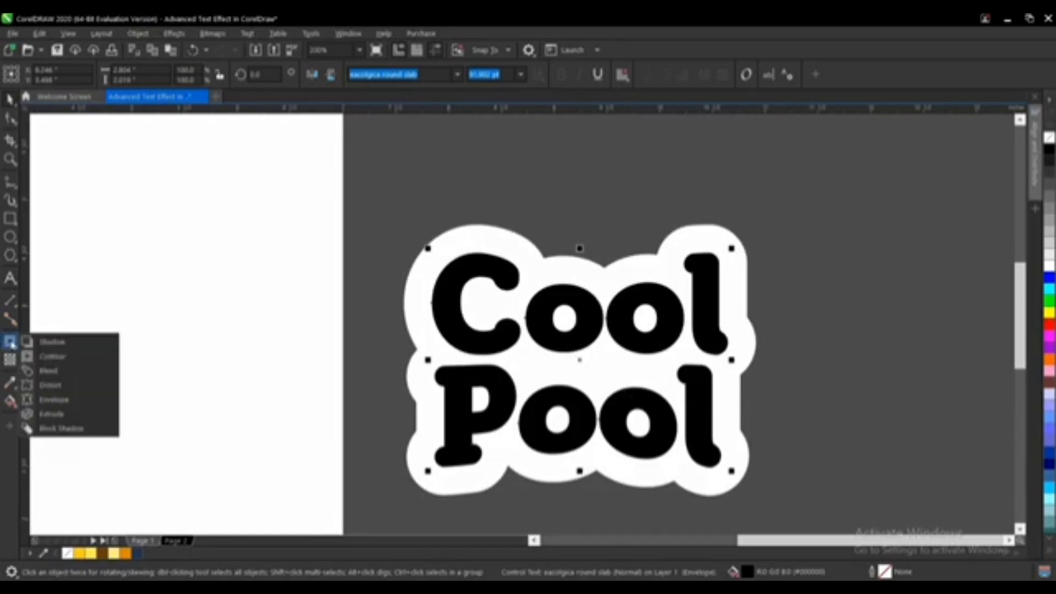
pyautogui.click(73, 405)
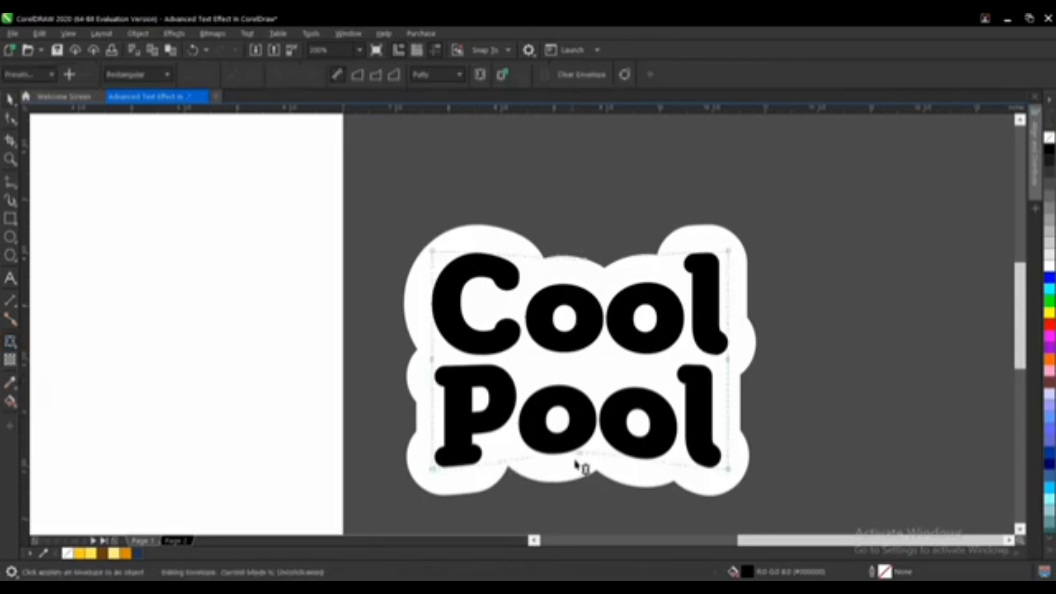
pyautogui.moveTo(579, 454); pyautogui.dragTo(579, 450)
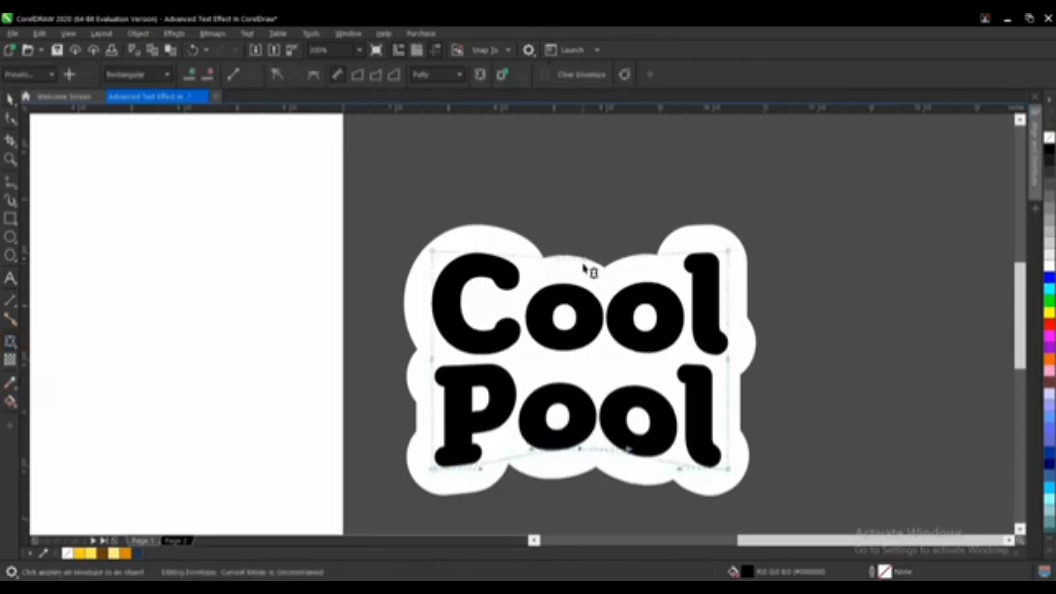
pyautogui.moveTo(587, 256); pyautogui.dragTo(586, 267)
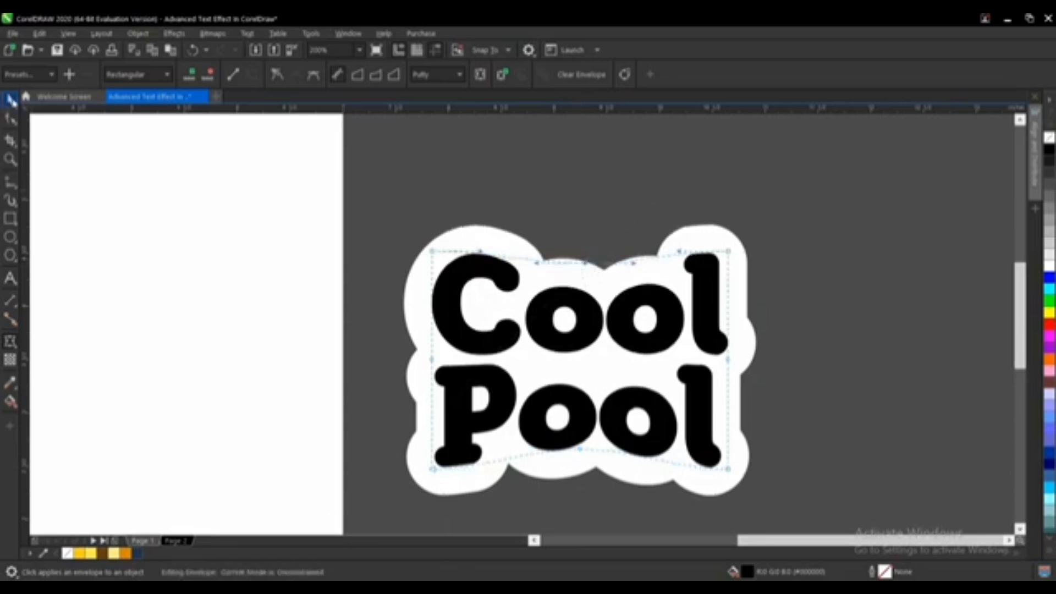
pyautogui.click(11, 101)
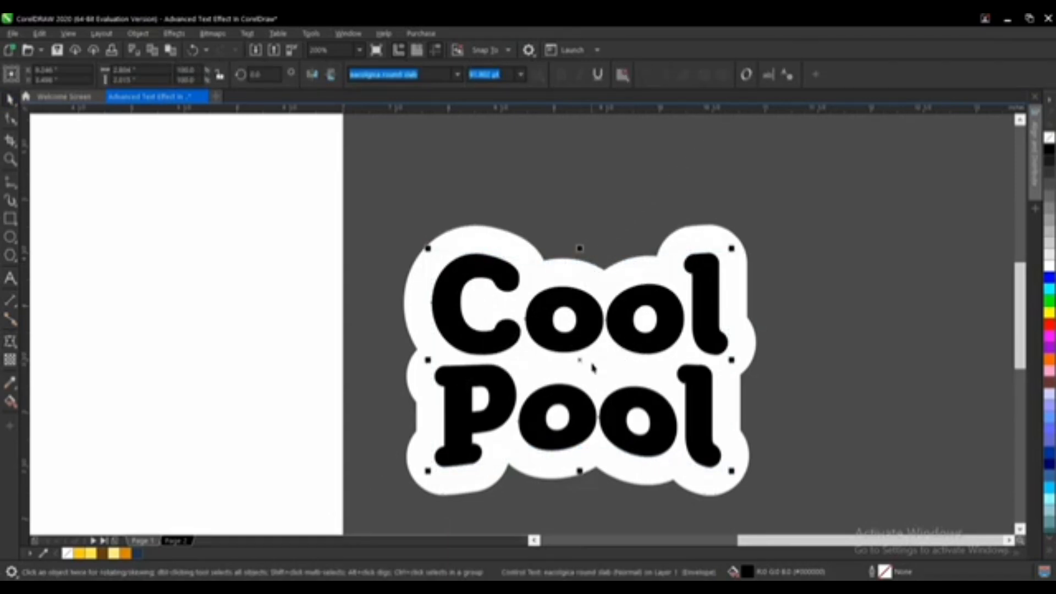
# Step: Select the contour group around the text and break the contour apart
pyautogui.scroll(-1, 594, 367)
pyautogui.scroll(1, 690, 364)
pyautogui.click(609, 349)
pyautogui.click(715, 352)
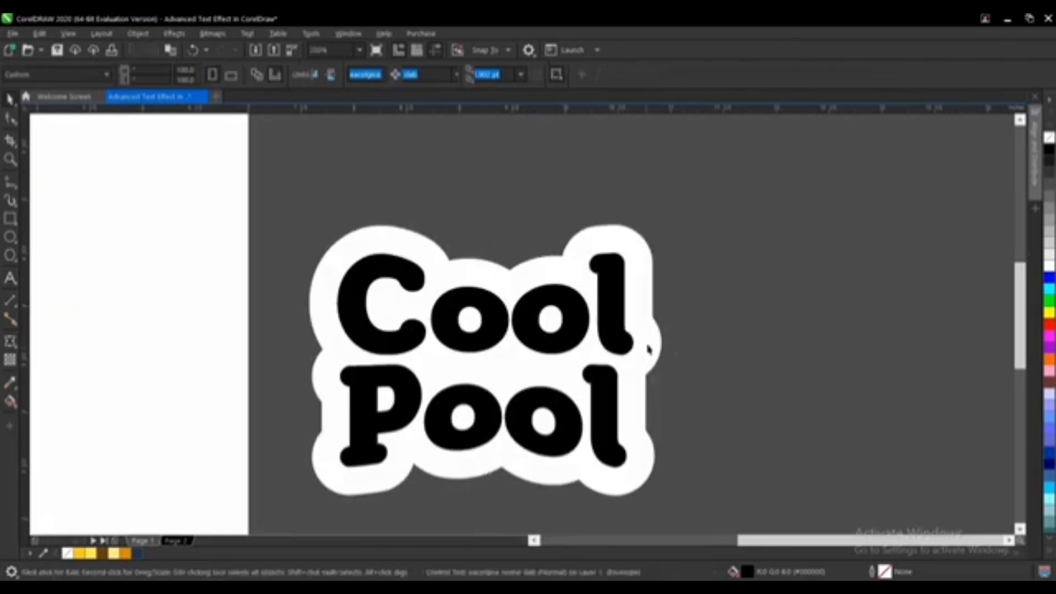
pyautogui.click(648, 347)
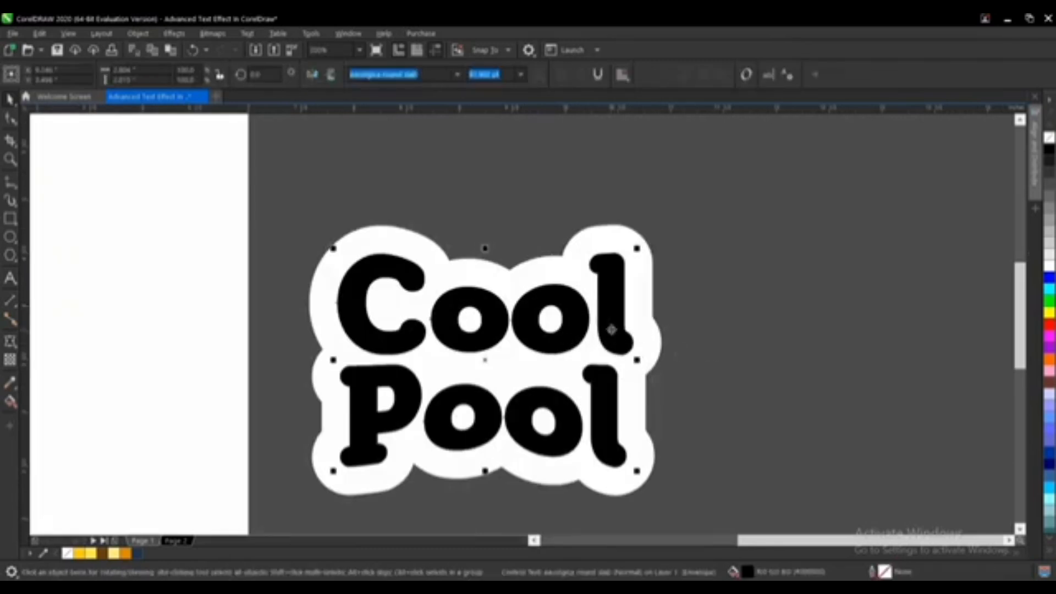
pyautogui.moveTo(768, 170); pyautogui.dragTo(226, 528)
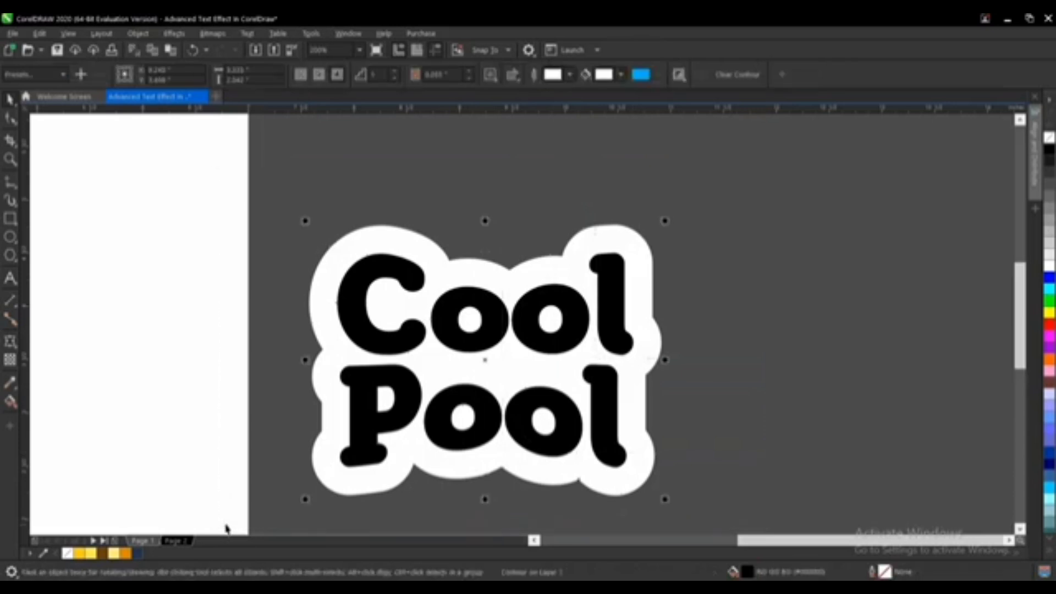
pyautogui.click(137, 33)
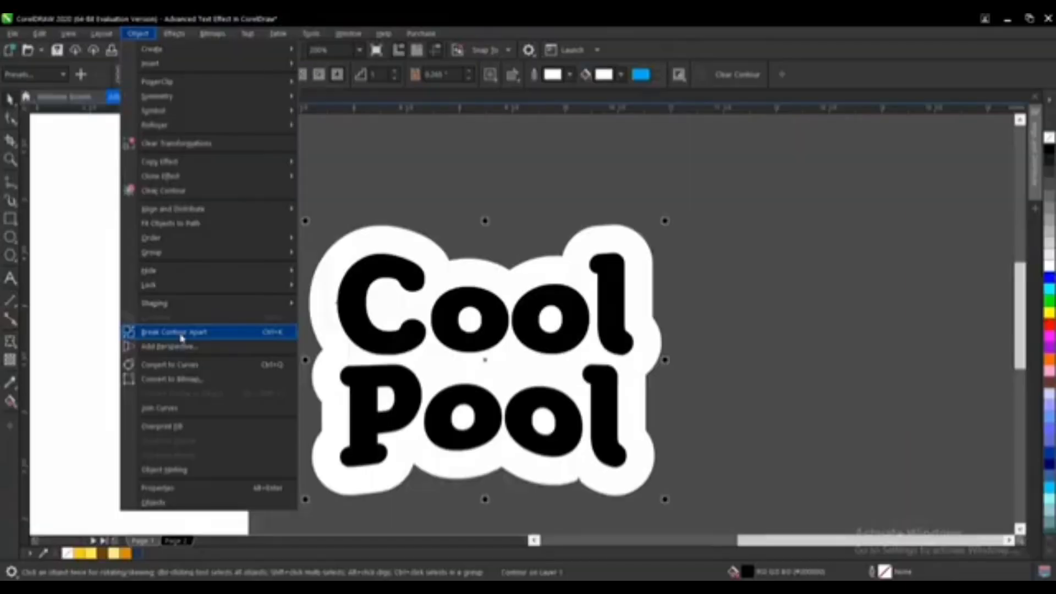
pyautogui.click(181, 338)
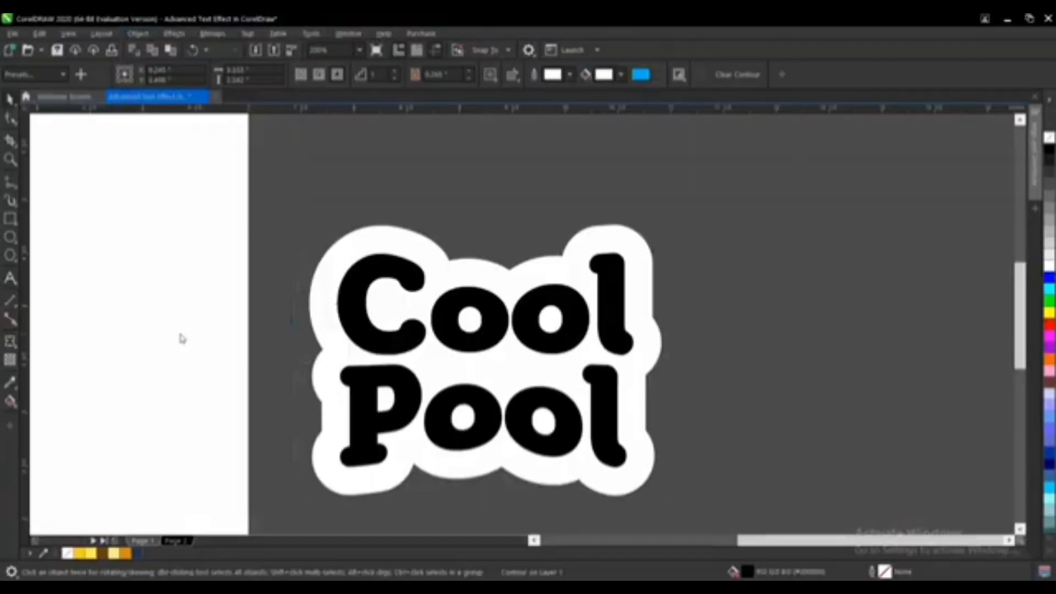
pyautogui.click(636, 349)
pyautogui.moveTo(624, 330); pyautogui.dragTo(636, 377)
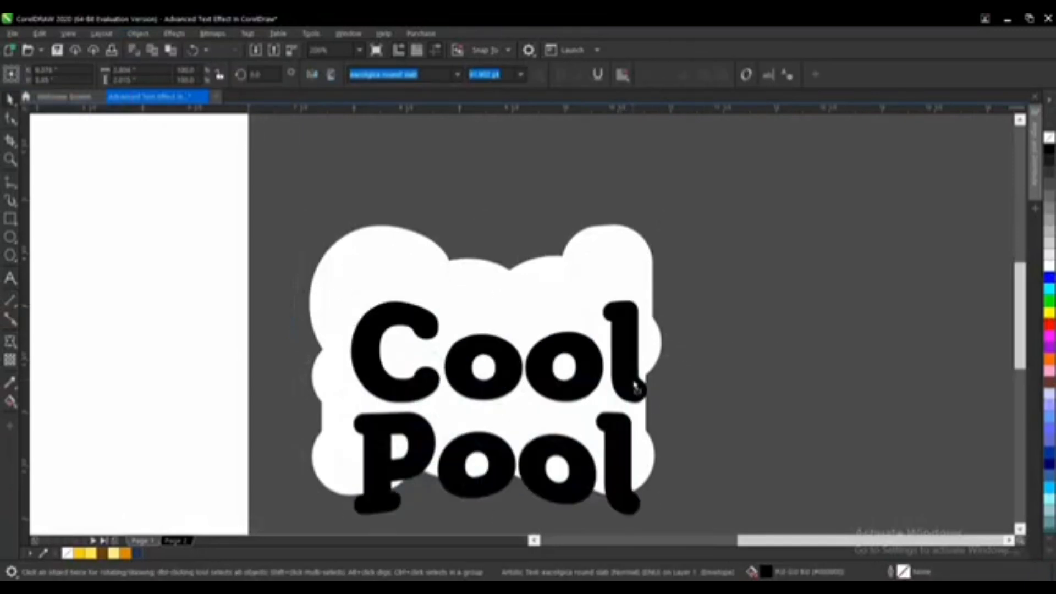
pyautogui.hotkey('ctrl', 'z')
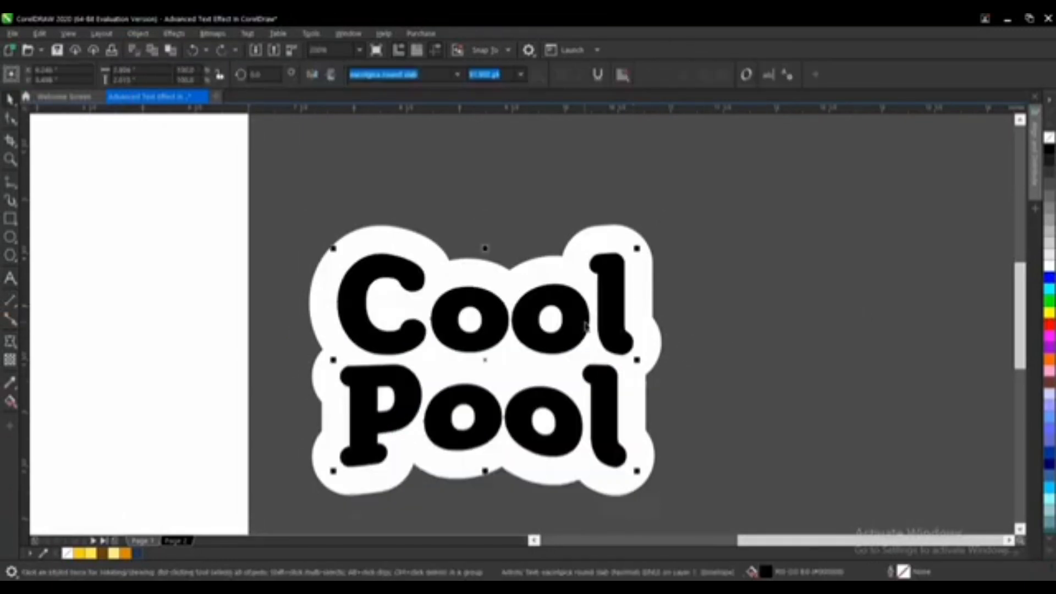
# Step: Select the text together with its white contour and shift them to the right
pyautogui.moveTo(266, 196); pyautogui.dragTo(703, 530)
pyautogui.moveTo(469, 355); pyautogui.dragTo(550, 332)
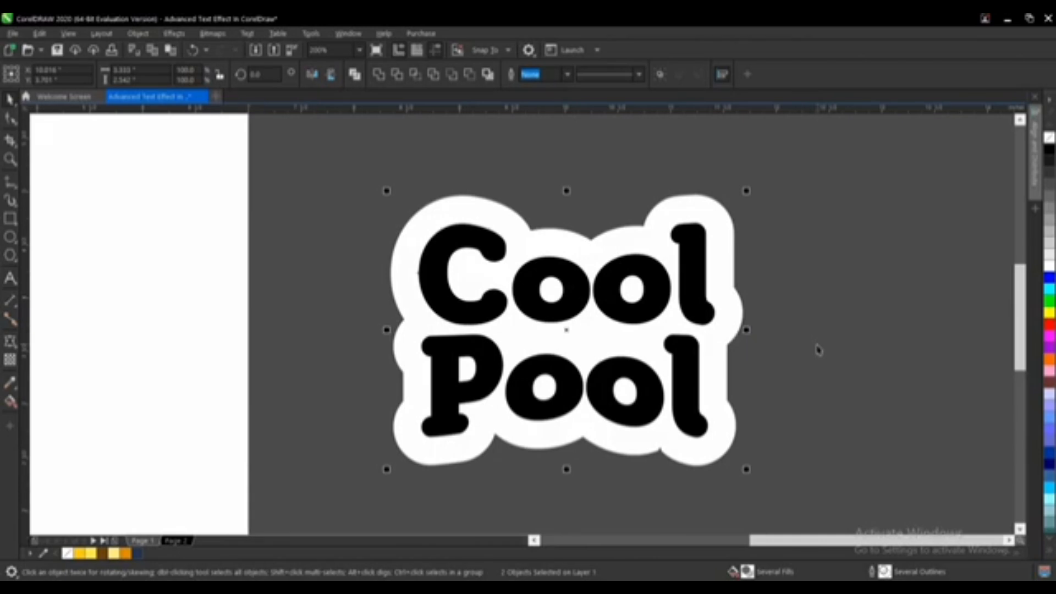
pyautogui.scroll(-1, 650, 393)
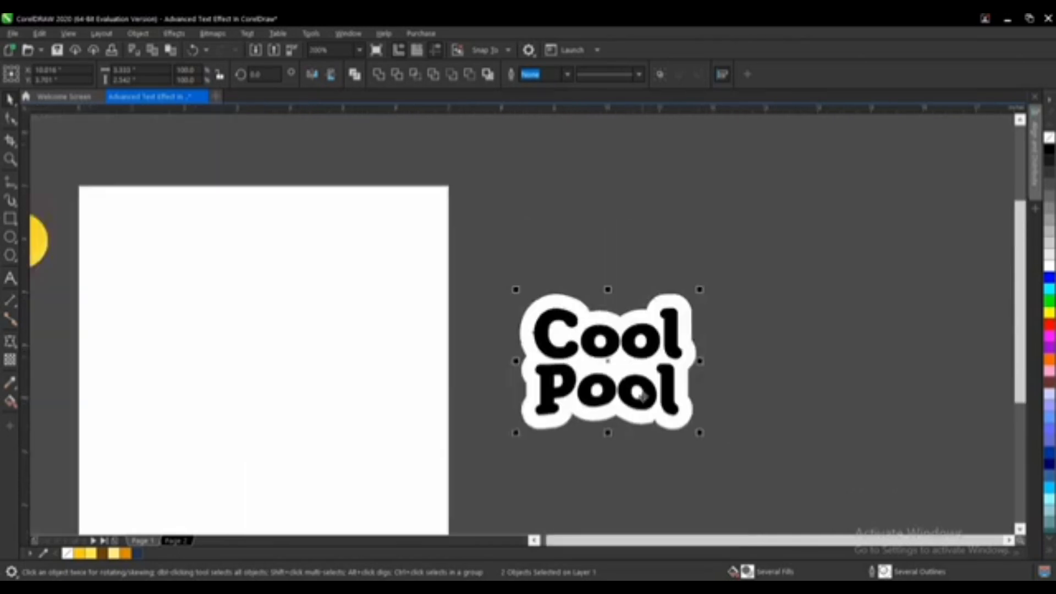
# Step: Move the orange and yellow colour circles beside the text, then deselect them
pyautogui.scroll(-1, 561, 348)
pyautogui.moveTo(233, 264); pyautogui.dragTo(316, 335)
pyautogui.moveTo(289, 298); pyautogui.dragTo(650, 311)
pyautogui.scroll(1, 640, 341)
pyautogui.scroll(1, 572, 404)
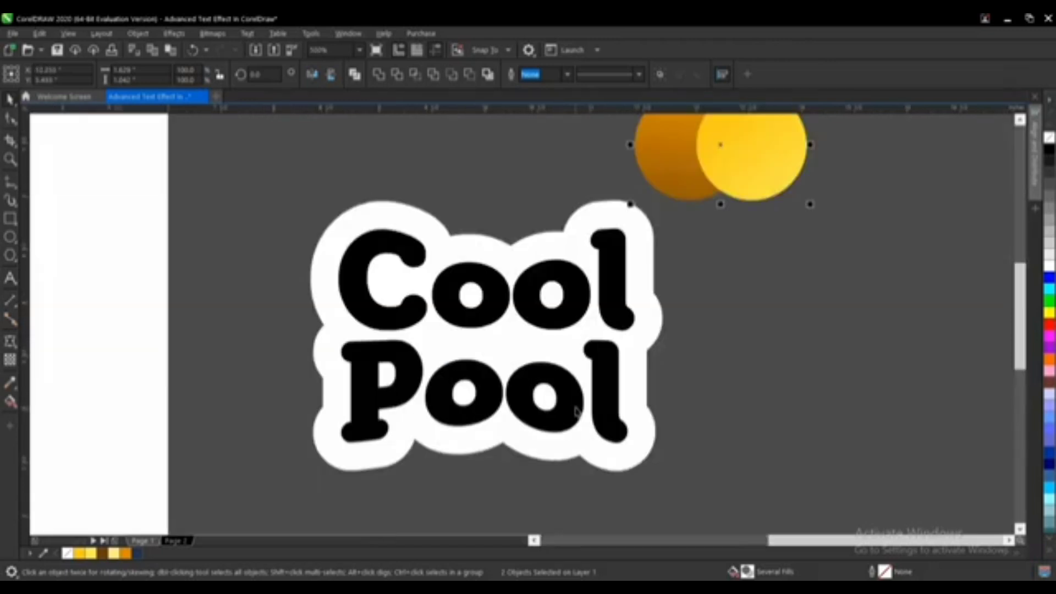
pyautogui.scroll(-1, 588, 316)
pyautogui.moveTo(646, 226); pyautogui.dragTo(696, 289)
pyautogui.scroll(1, 623, 339)
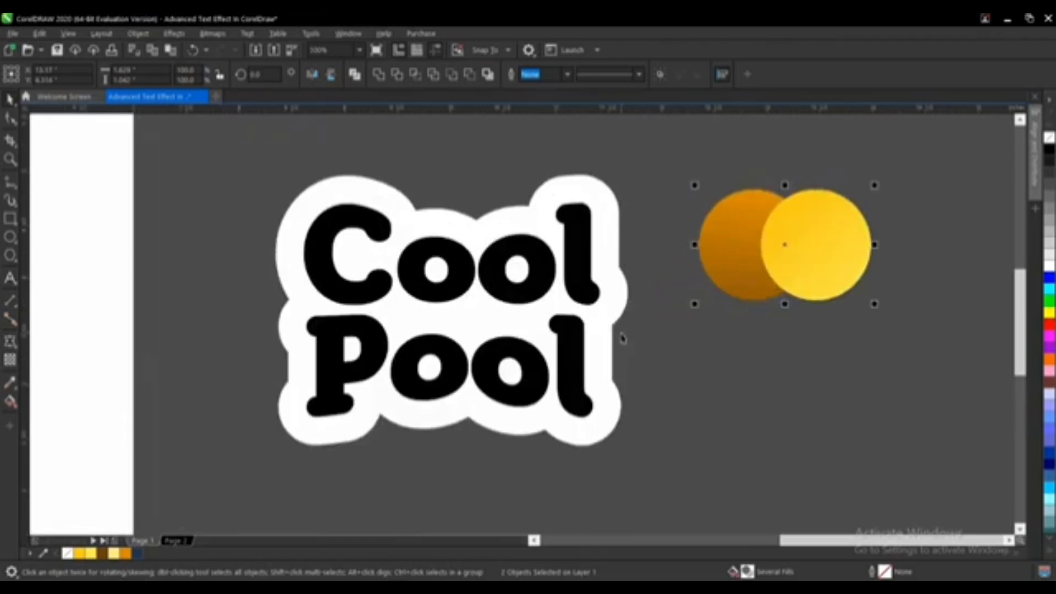
pyautogui.click(697, 353)
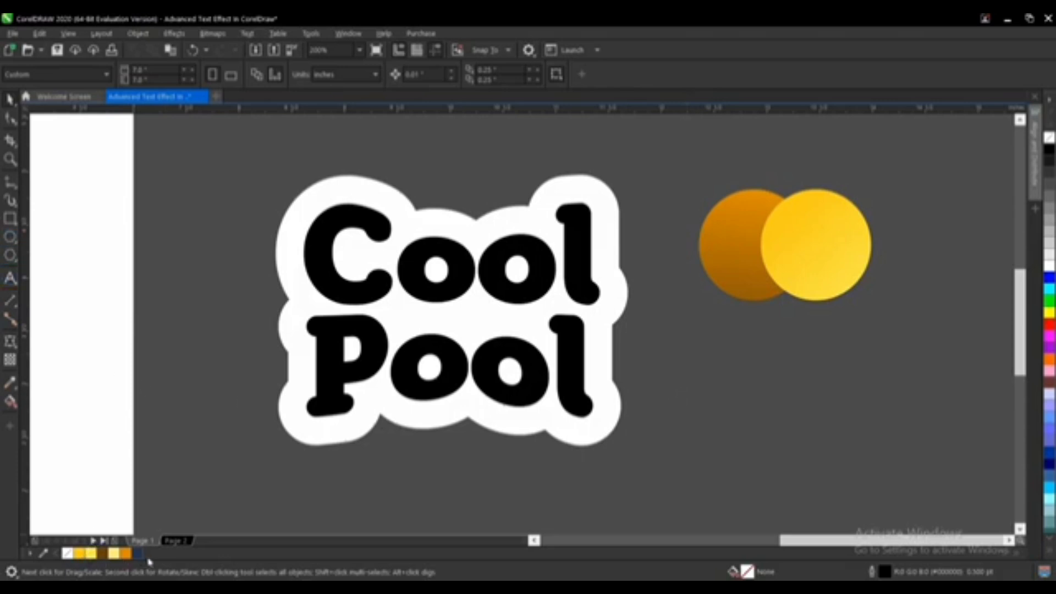
# Step: Examine the orange circle's fountain fill with the Interactive Fill tool, moving the circle aside and back
pyautogui.click(740, 275)
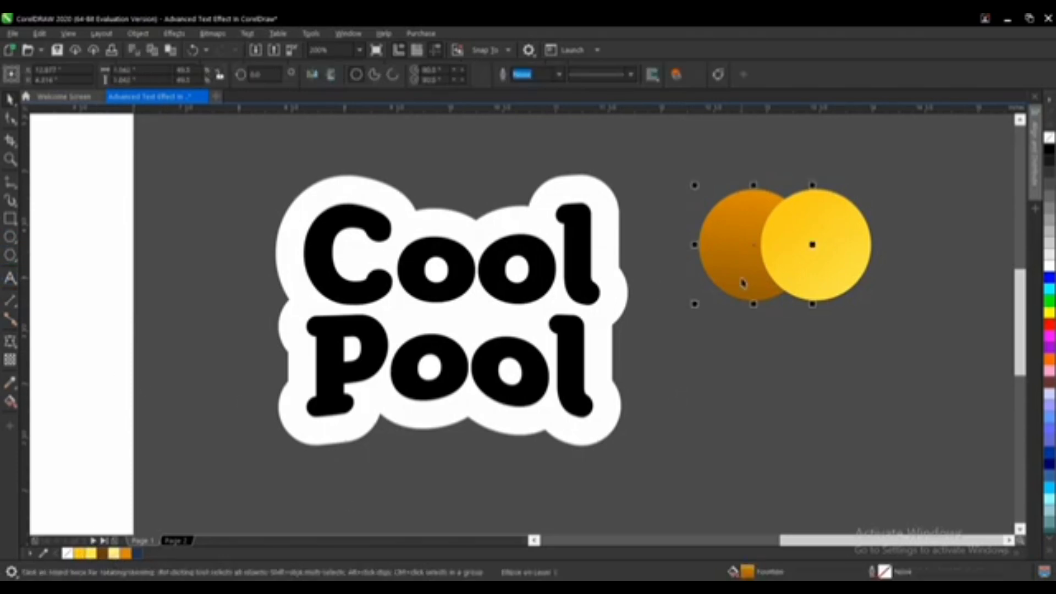
pyautogui.moveTo(740, 275); pyautogui.dragTo(674, 352)
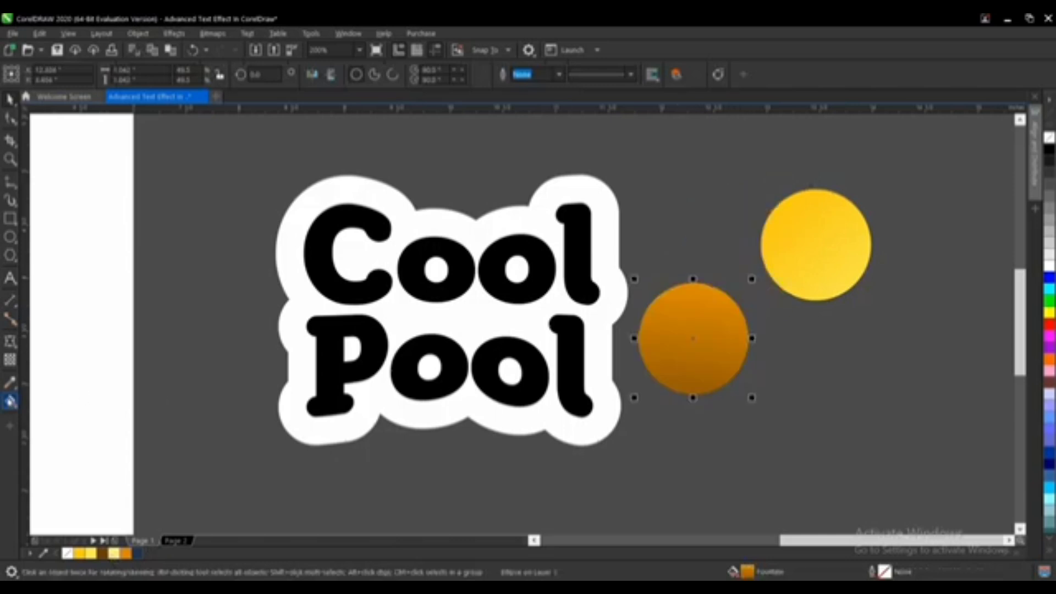
pyautogui.click(10, 401)
pyautogui.click(51, 402)
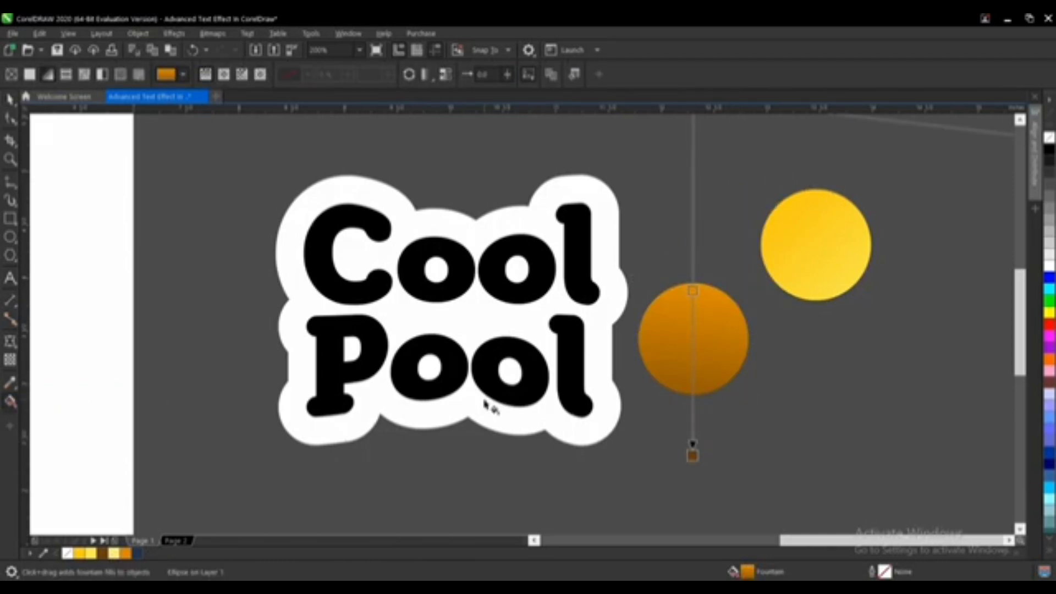
pyautogui.scroll(-2, 488, 406)
pyautogui.scroll(2, 593, 355)
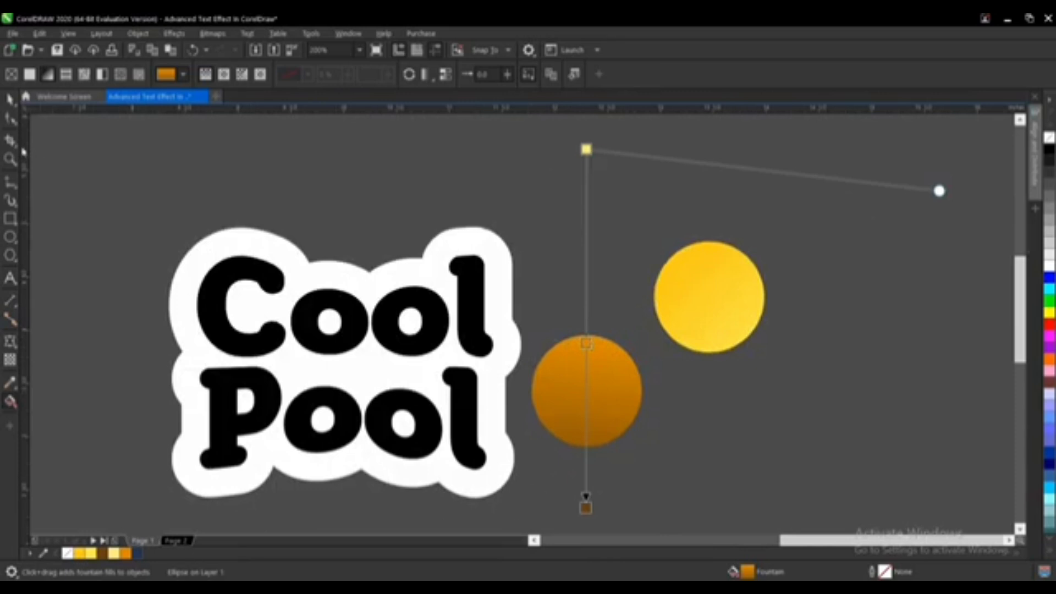
pyautogui.click(10, 99)
pyautogui.scroll(-2, 610, 292)
pyautogui.moveTo(599, 342); pyautogui.dragTo(635, 299)
pyautogui.click(689, 368)
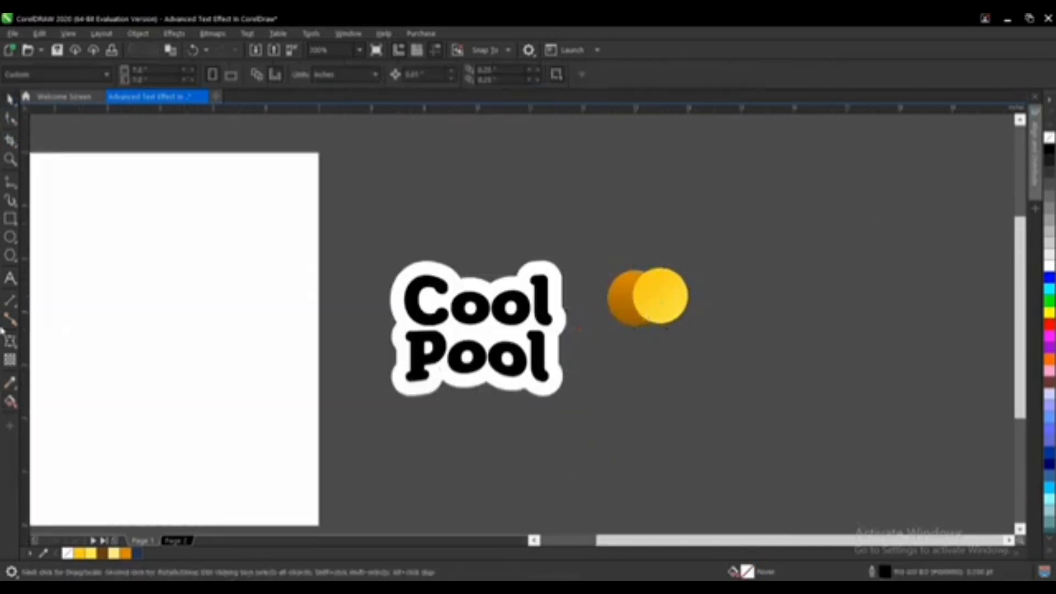
# Step: Draw a circle about 0.79 in wide below the colour circles, fill it orange and drag a diagonal fountain fill across it
pyautogui.click(10, 239)
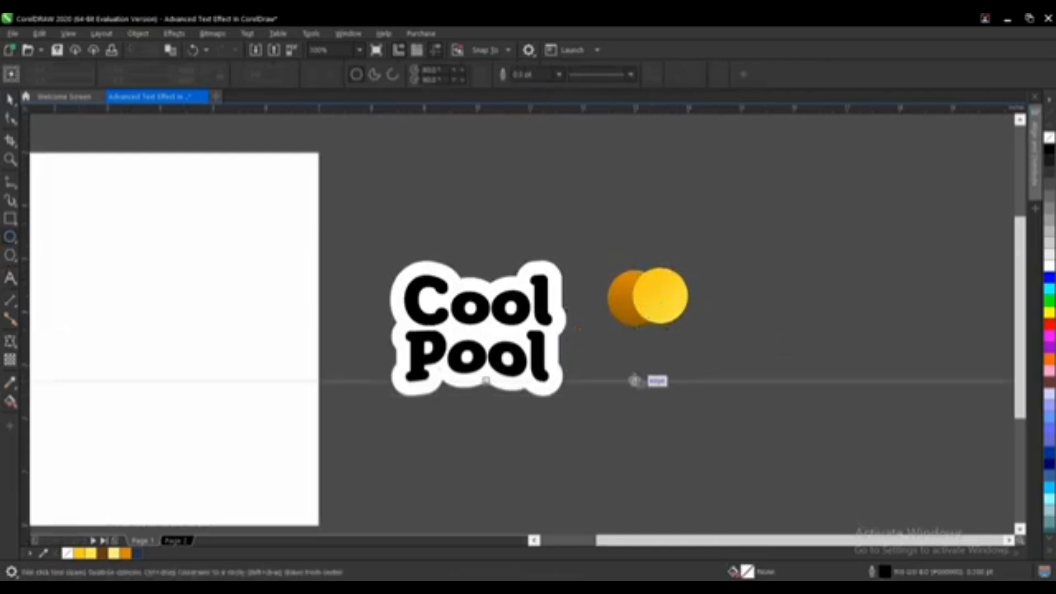
pyautogui.scroll(2, 634, 381)
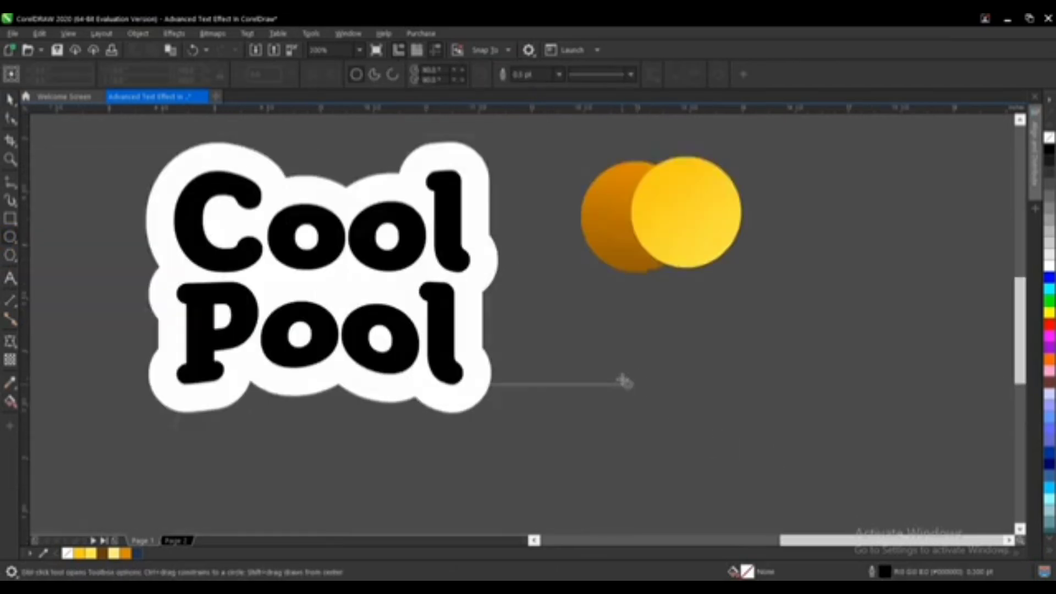
pyautogui.moveTo(594, 345); pyautogui.dragTo(679, 431)
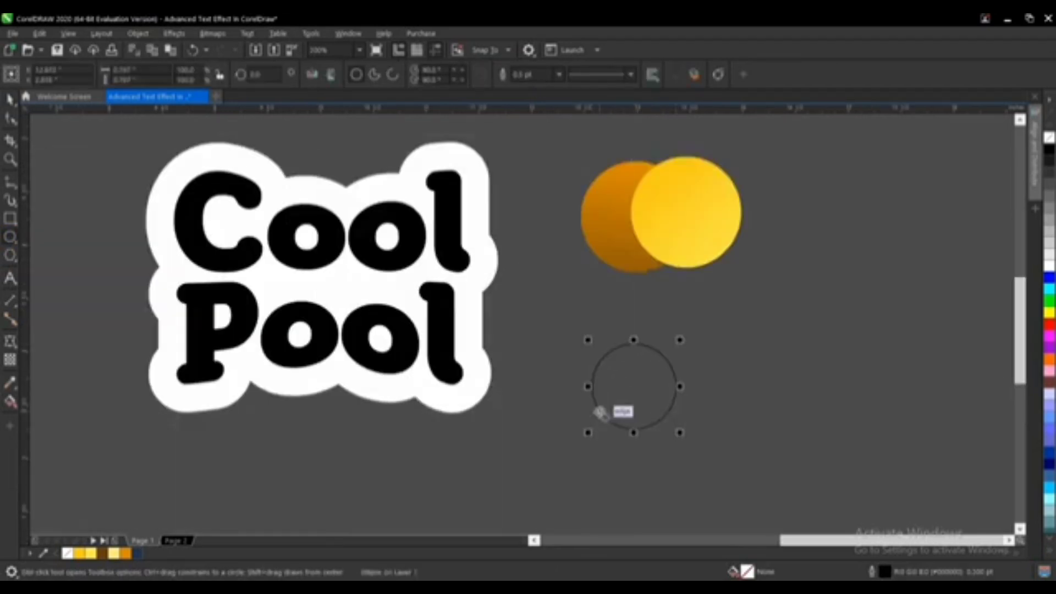
pyautogui.press('space')
pyautogui.click(749, 432)
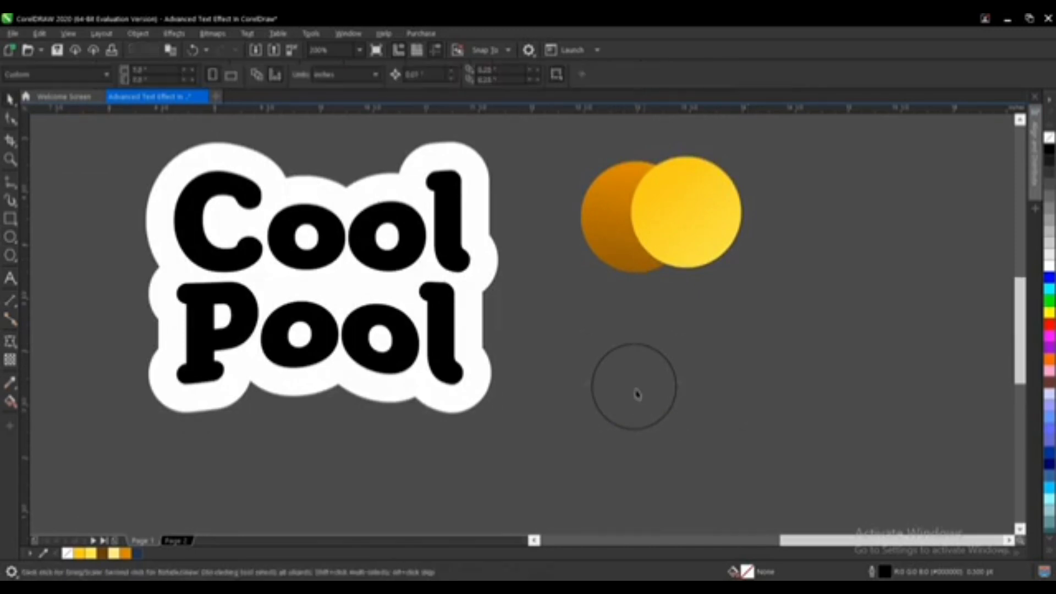
pyautogui.click(626, 391)
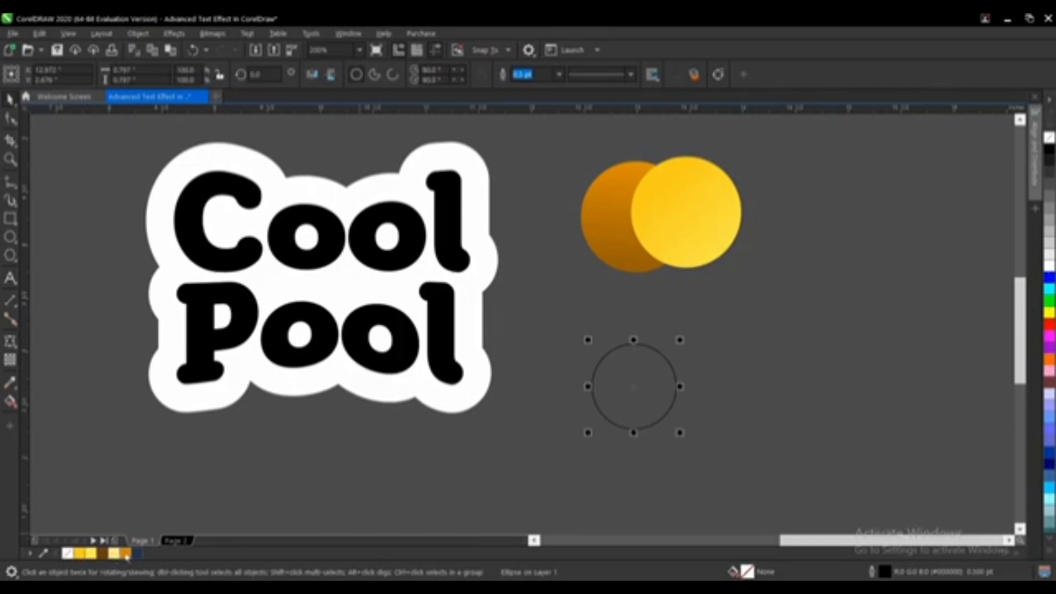
pyautogui.click(126, 554)
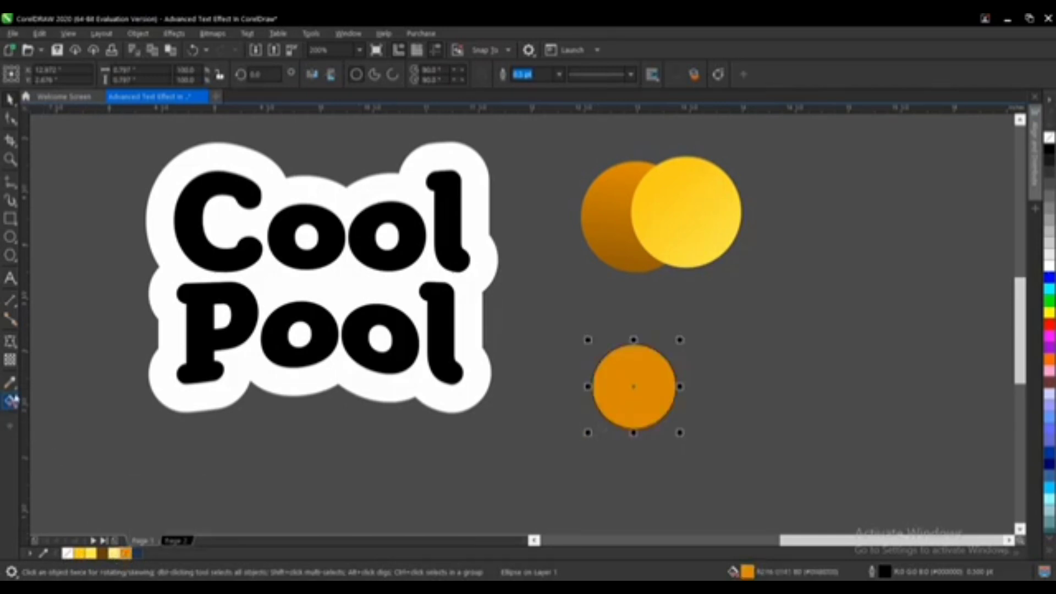
pyautogui.click(10, 402)
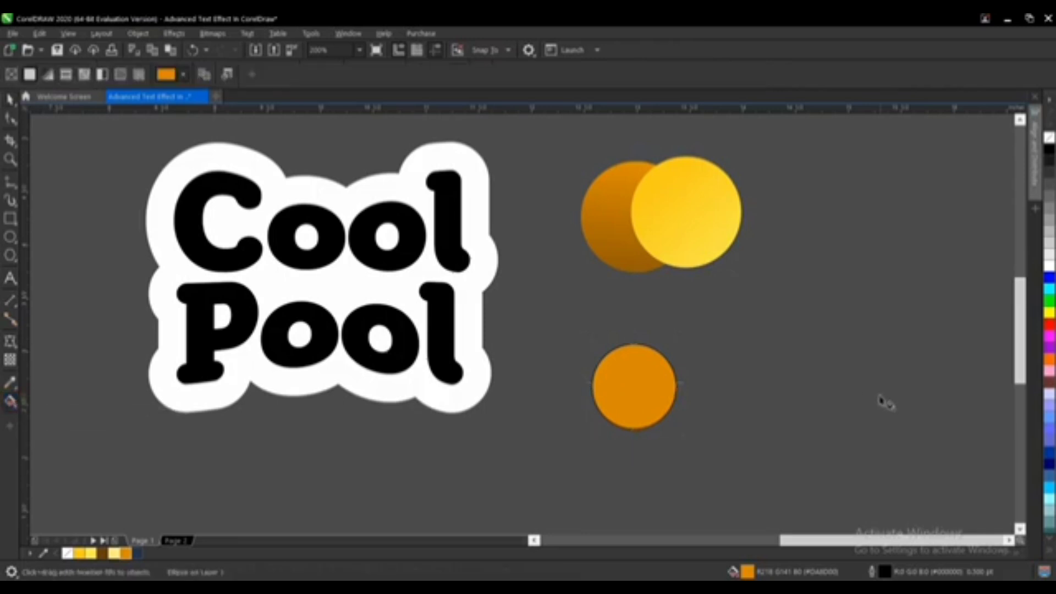
pyautogui.moveTo(598, 351); pyautogui.dragTo(705, 438)
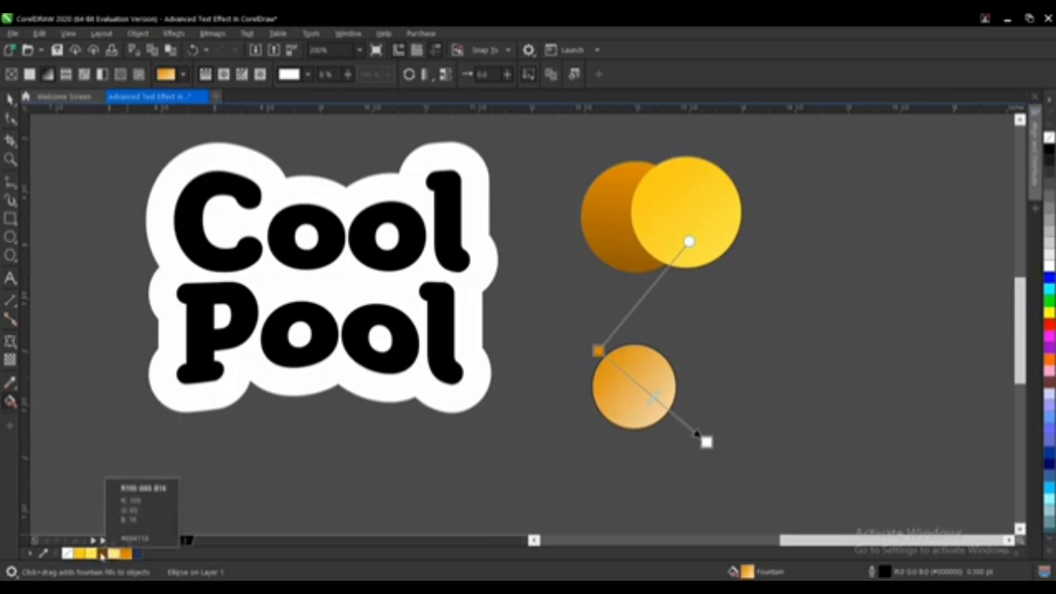
# Step: Recolour the small circle's fountain fill with a dark orange end colour and add a midpoint colour node
pyautogui.scroll(-1, 112, 560)
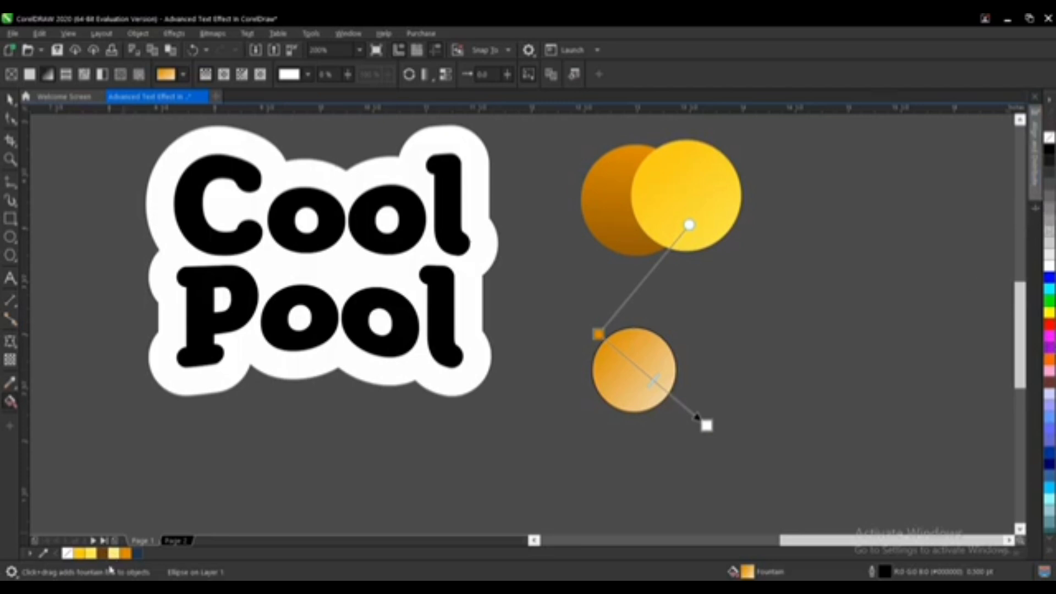
pyautogui.moveTo(484, 498); pyautogui.dragTo(707, 425)
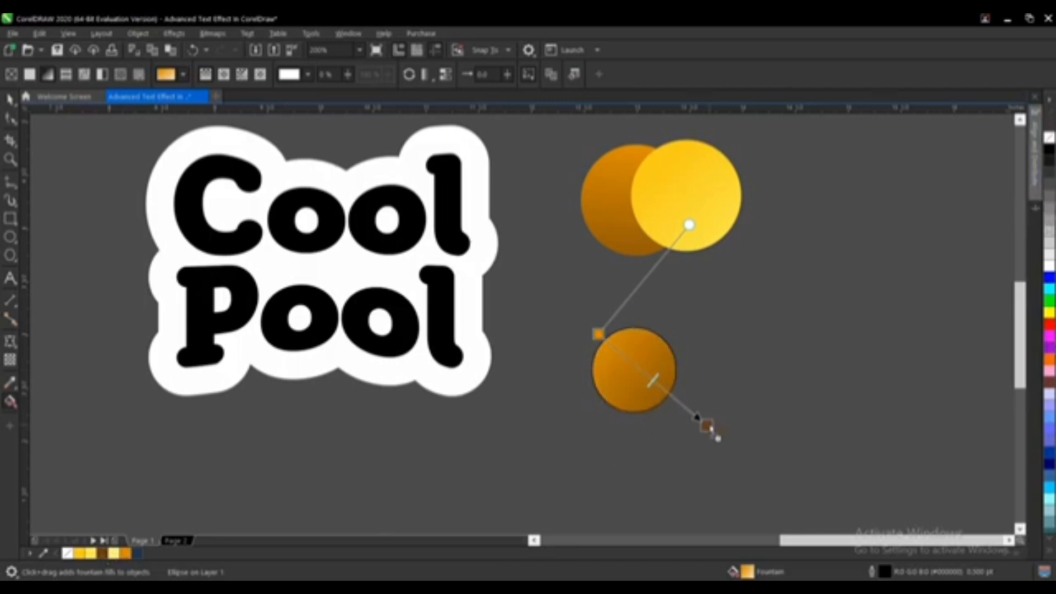
pyautogui.scroll(2, 703, 425)
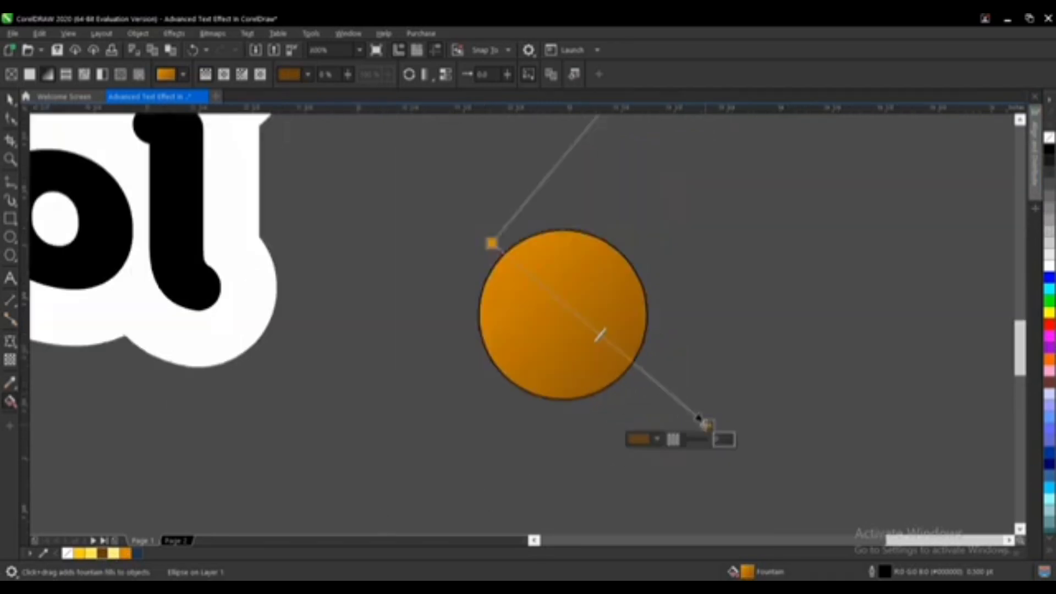
pyautogui.doubleClick(582, 320)
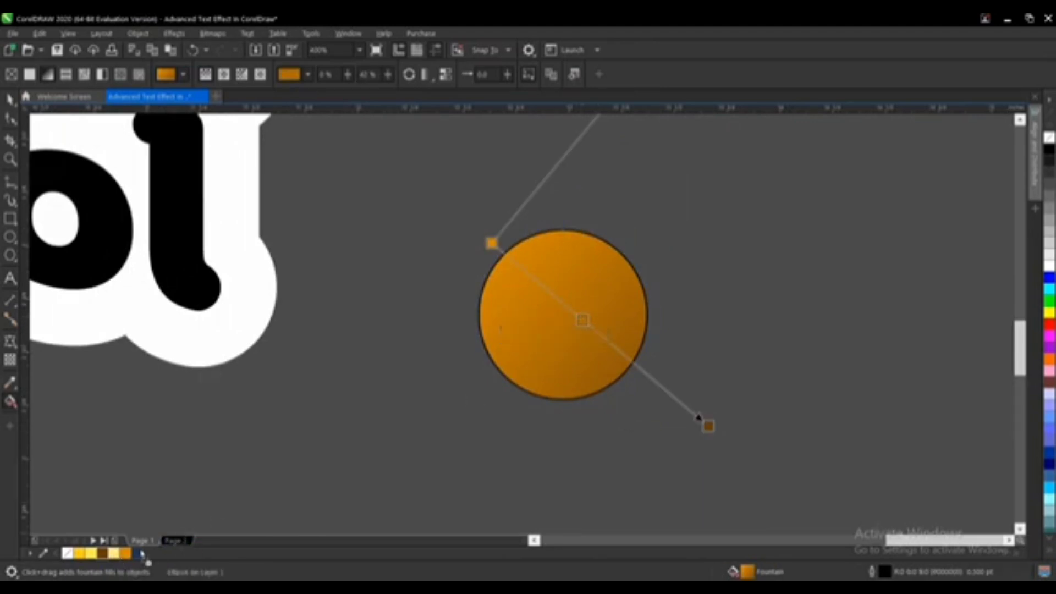
pyautogui.moveTo(572, 360); pyautogui.dragTo(586, 322)
pyautogui.scroll(-1, 585, 336)
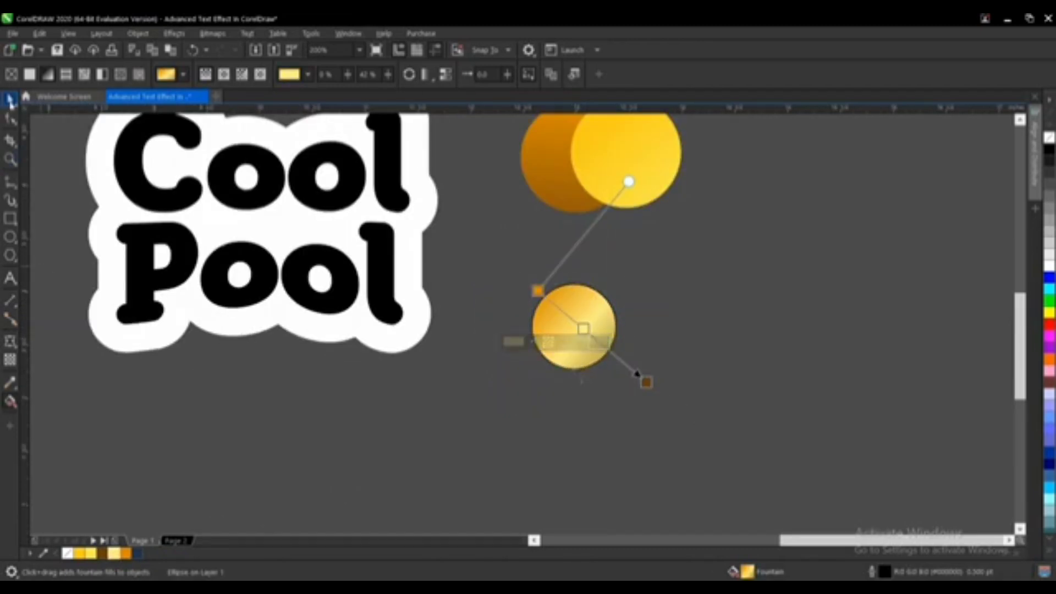
# Step: Delete the small gradient test circle
pyautogui.press('space')
pyautogui.press('Delete')
pyautogui.scroll(2, 611, 396)
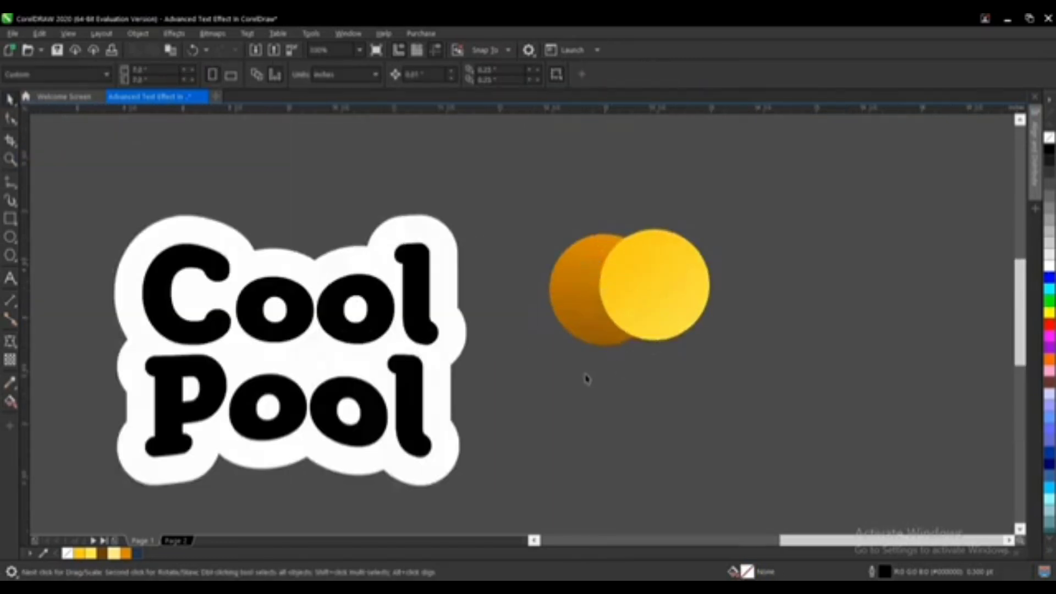
# Step: Copy the yellow circle's fill onto the Cool Pool text, then undo it
pyautogui.click(441, 244)
pyautogui.click(609, 393)
pyautogui.click(417, 324)
pyautogui.click(649, 310)
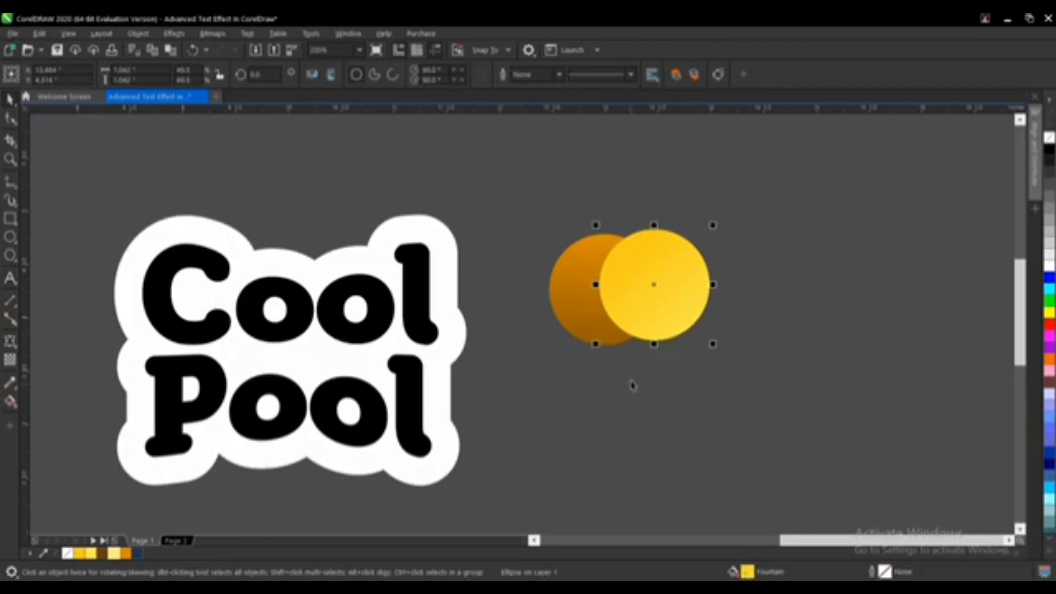
pyautogui.moveTo(655, 278); pyautogui.dragTo(434, 293)
pyautogui.click(477, 395)
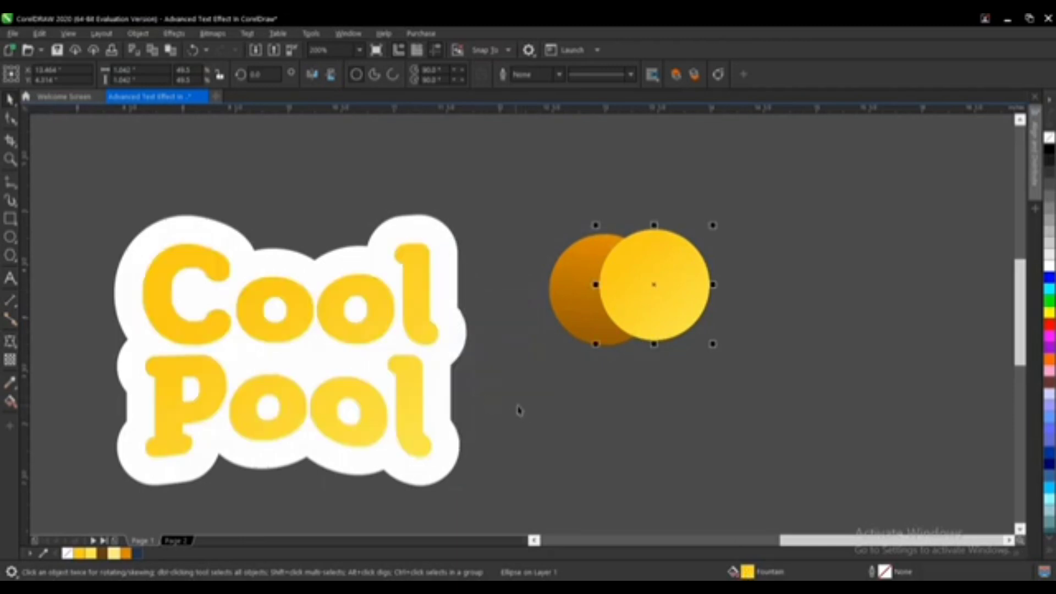
pyautogui.hotkey('ctrl', 'z')
pyautogui.click(651, 431)
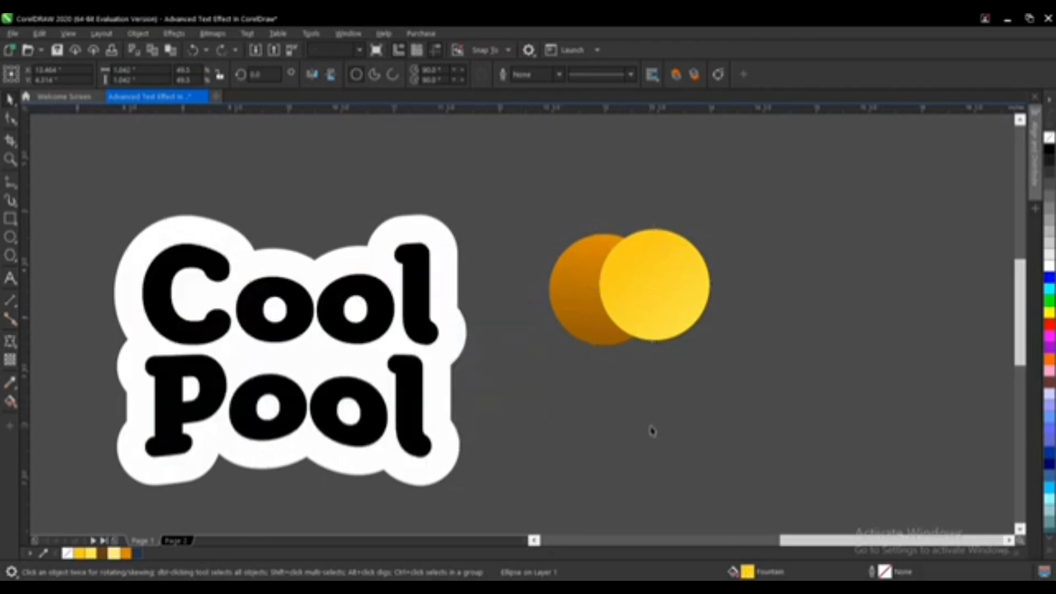
# Step: Copy all properties from the yellow circle onto the text, then undo it
pyautogui.click(660, 285)
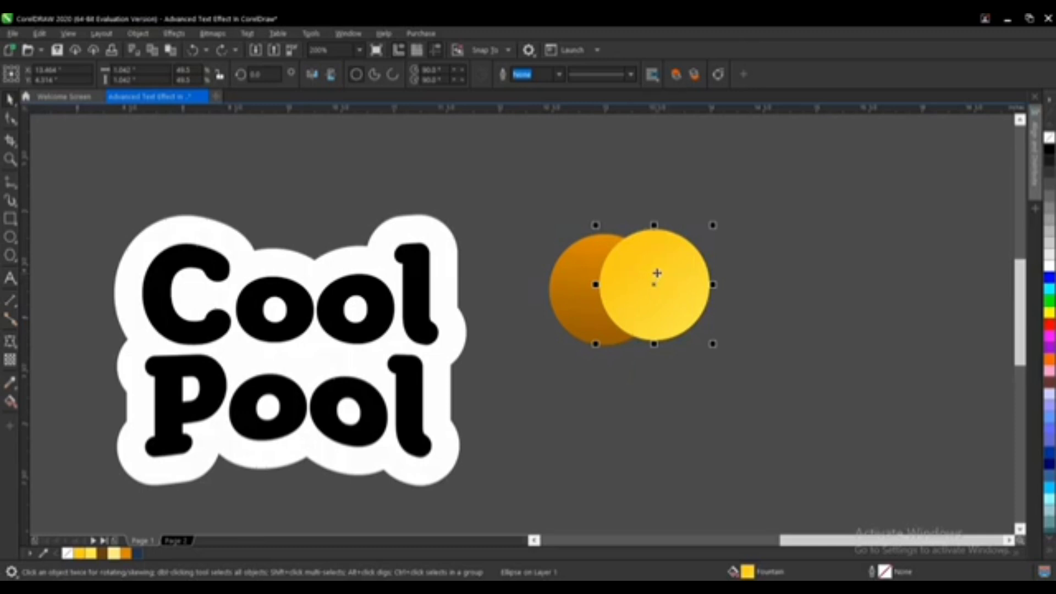
pyautogui.moveTo(657, 273); pyautogui.dragTo(420, 284)
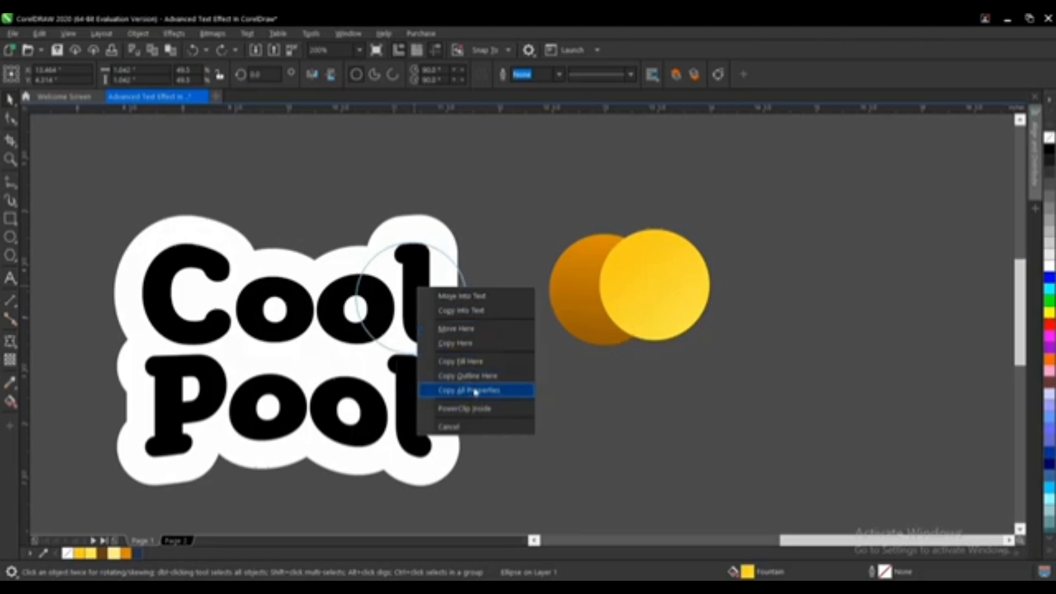
pyautogui.click(476, 391)
pyautogui.hotkey('ctrl', 'z')
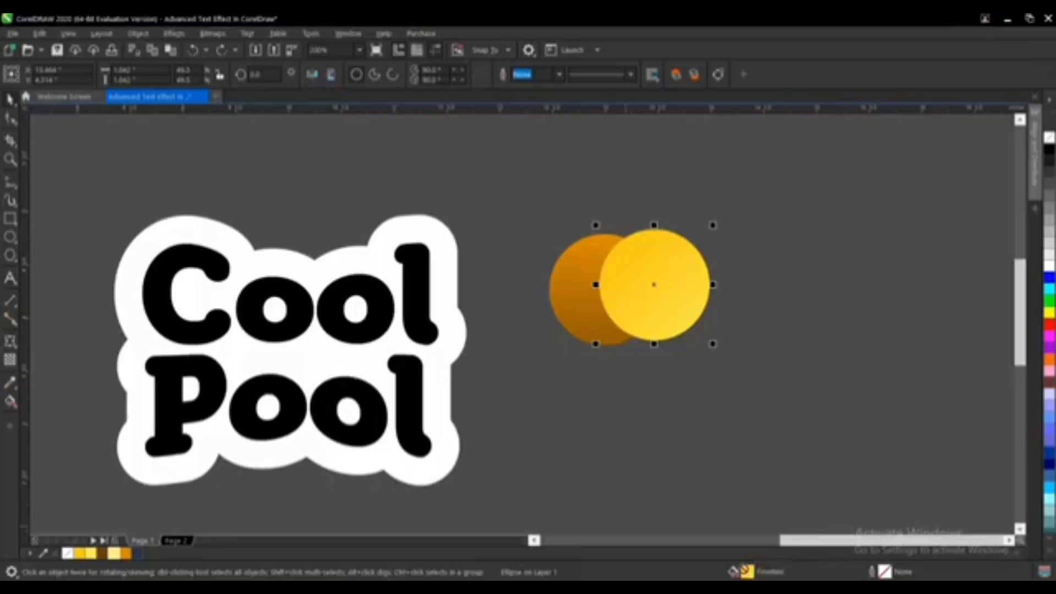
# Step: Apply the yellow circle's fountain fill to the Cool Pool letters
pyautogui.moveTo(547, 570); pyautogui.dragTo(390, 319)
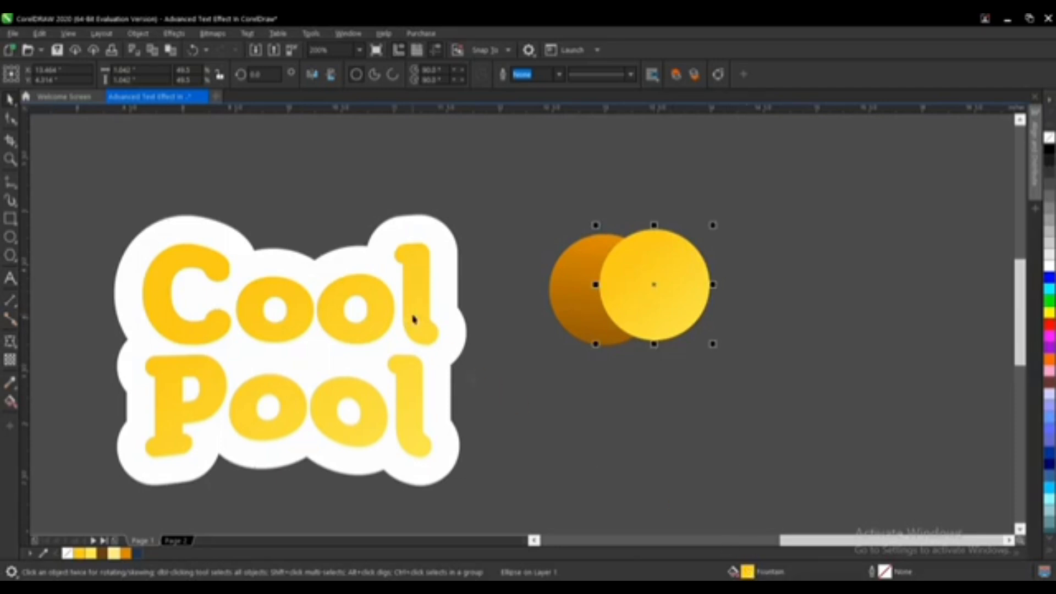
pyautogui.click(640, 452)
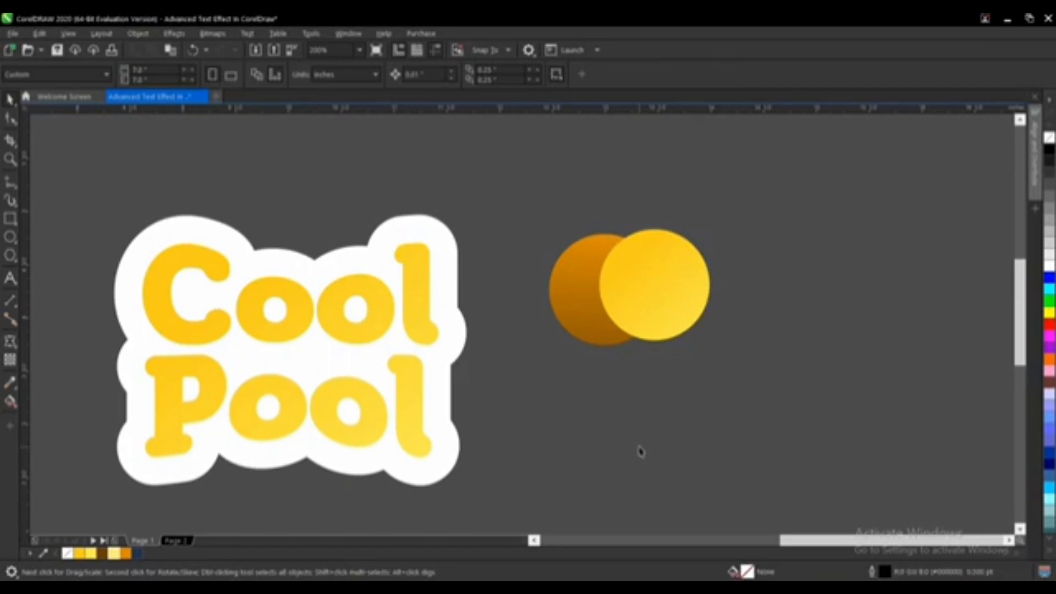
# Step: Apply the orange circle's fountain fill to the white contour behind the text
pyautogui.click(449, 256)
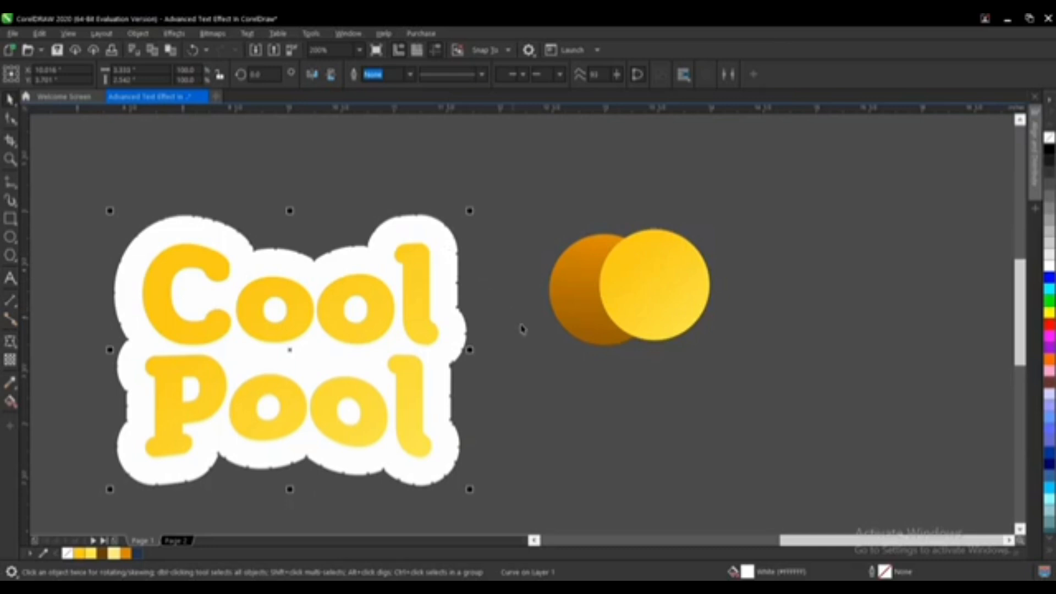
pyautogui.click(572, 312)
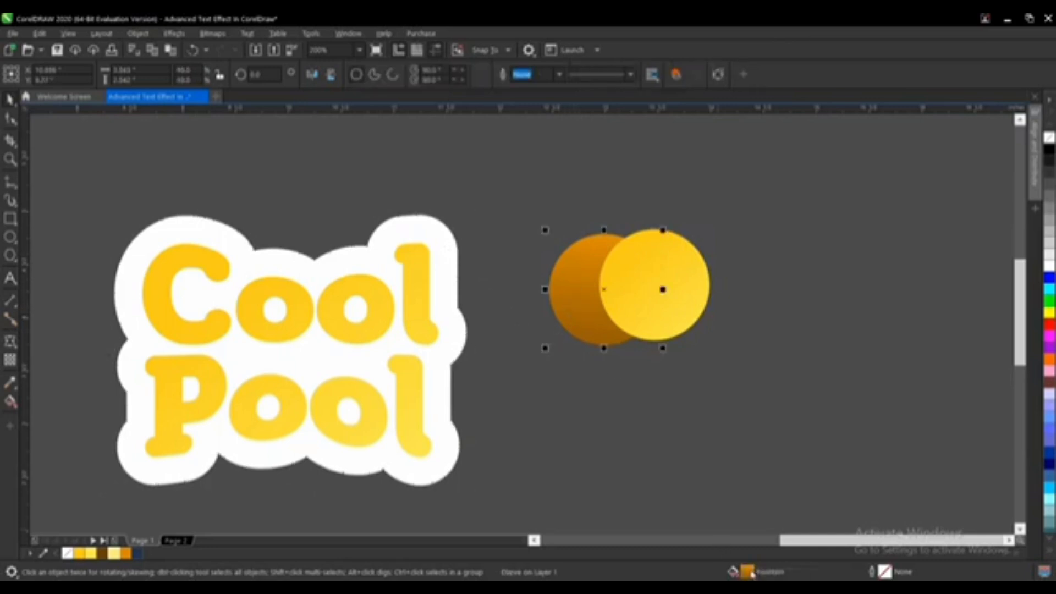
pyautogui.moveTo(751, 572); pyautogui.dragTo(447, 261)
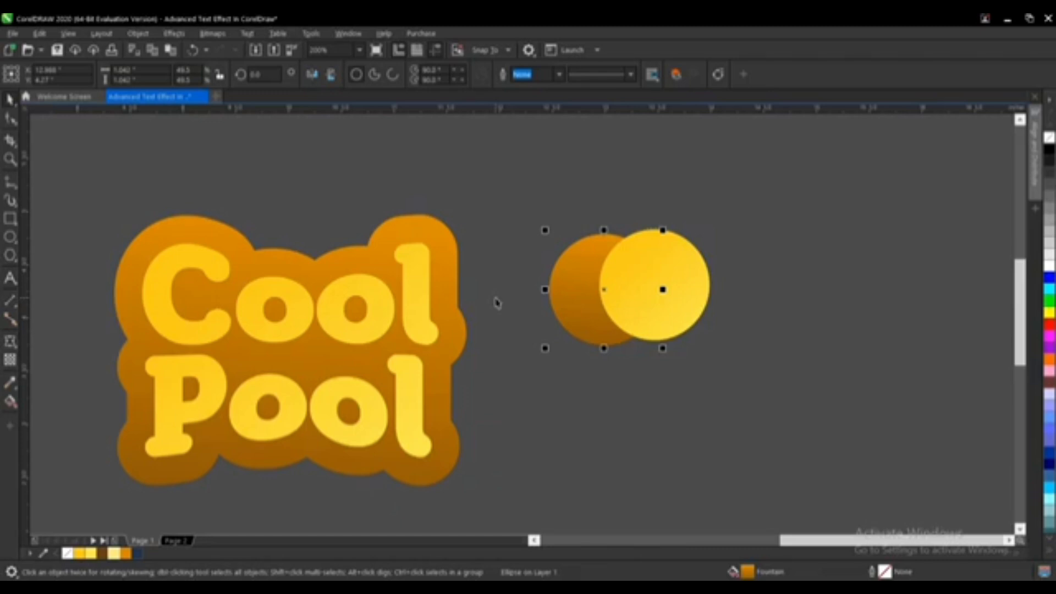
# Step: Nudge the orange contour aside, move it back, and delete the extra overlapping contour copy
pyautogui.click(447, 244)
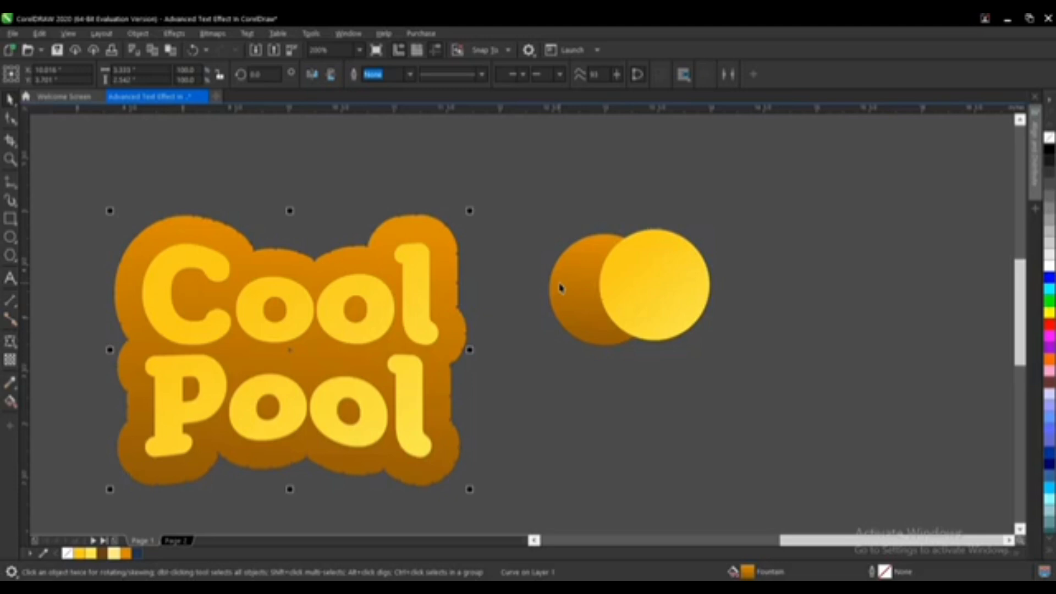
pyautogui.press('Up')
pyautogui.press('Right')
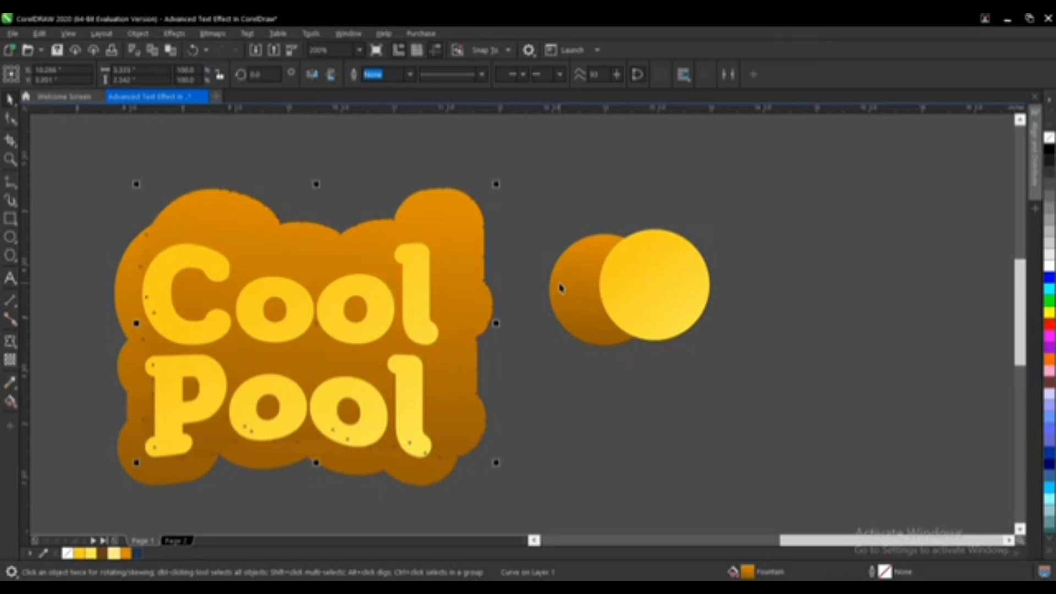
pyautogui.moveTo(423, 213); pyautogui.dragTo(411, 240)
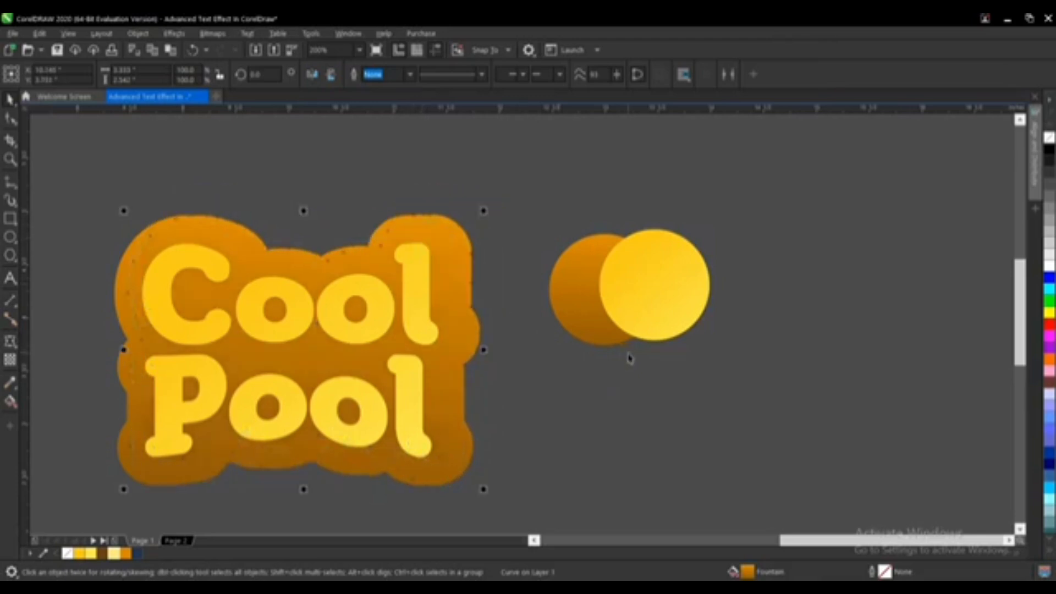
pyautogui.press('Delete')
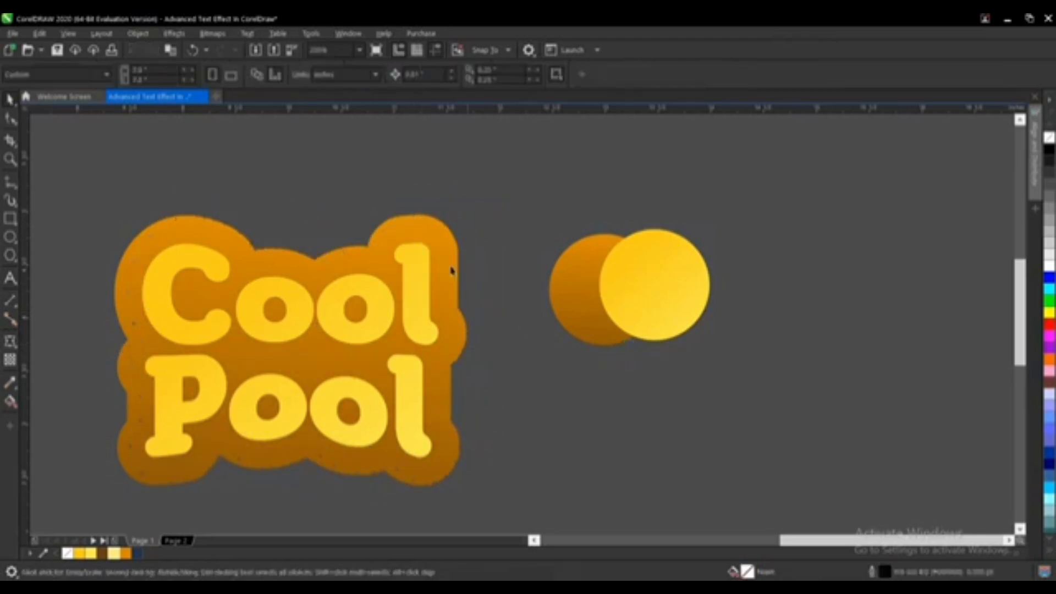
# Step: Select the orange contour and bring it in front of the text
pyautogui.click(435, 252)
pyautogui.click(435, 253)
pyautogui.moveTo(443, 244); pyautogui.dragTo(441, 247)
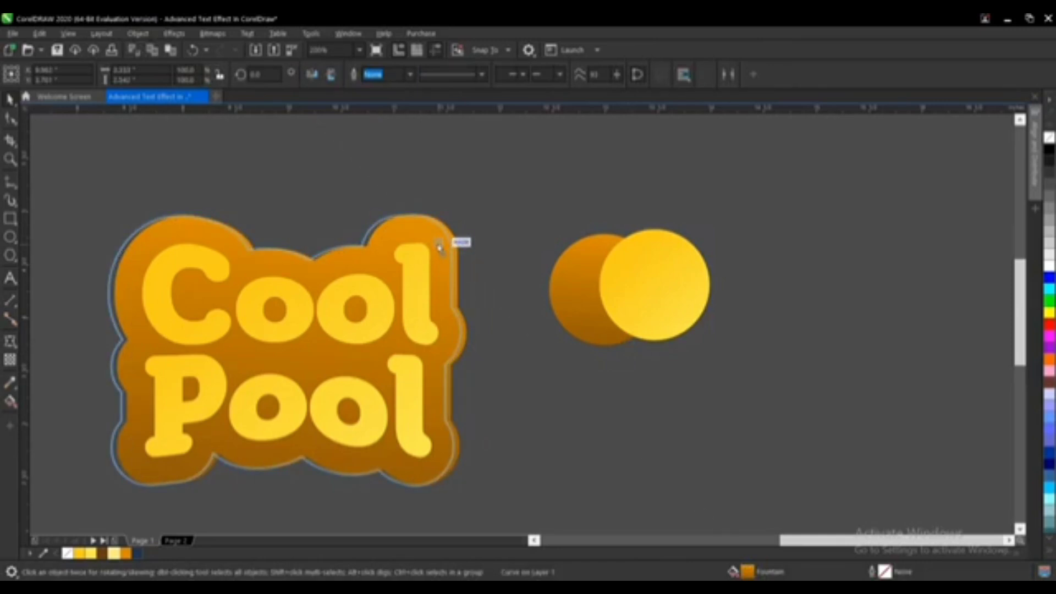
pyautogui.moveTo(439, 248); pyautogui.dragTo(439, 247)
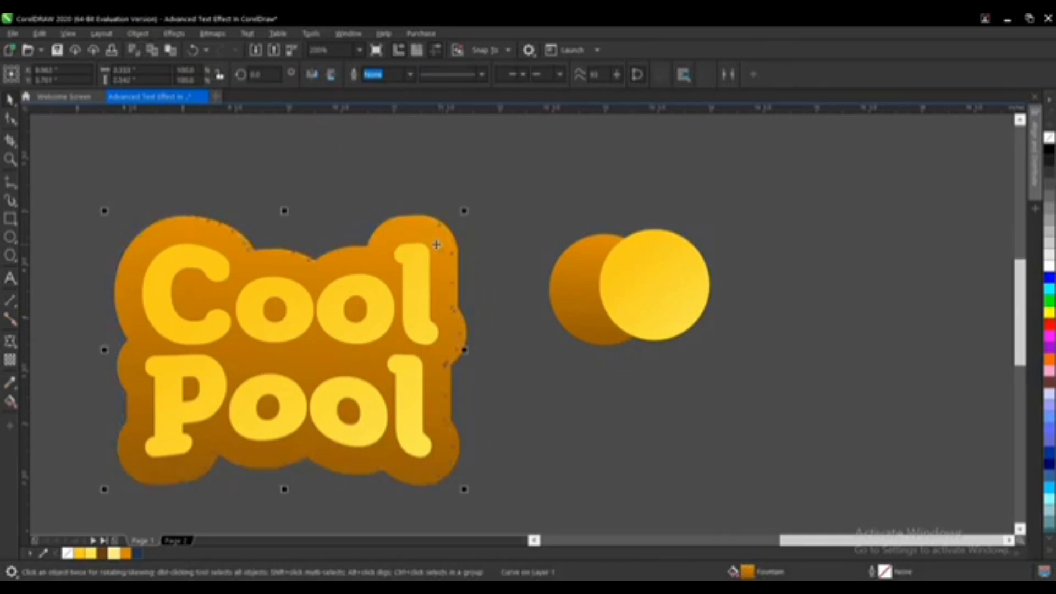
pyautogui.rightClick(439, 247)
pyautogui.click(638, 394)
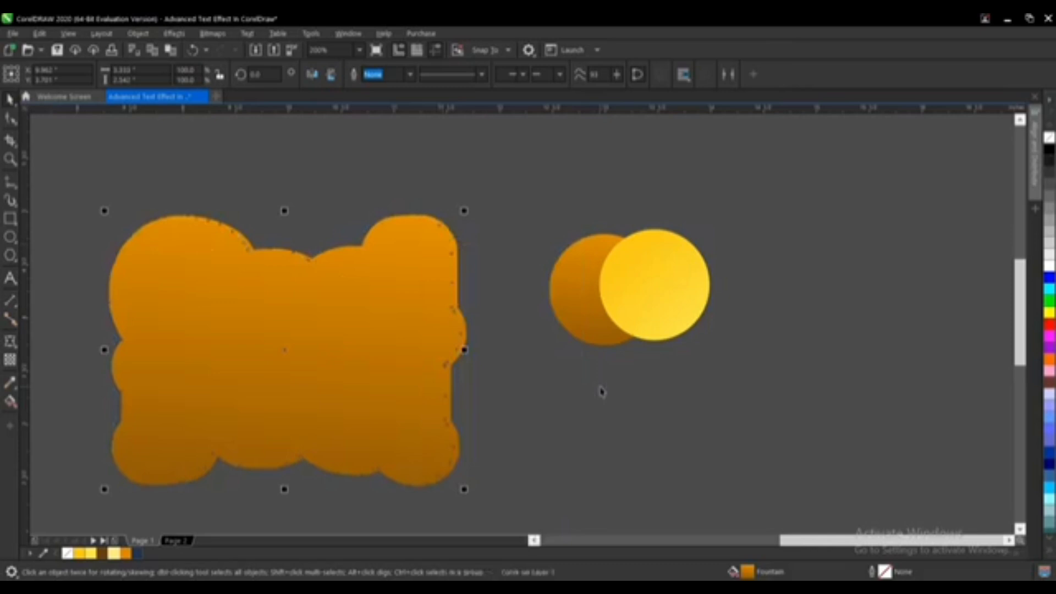
pyautogui.click(577, 391)
# Step: Select the enveloped text and bring it to the front of the page
pyautogui.moveTo(59, 160); pyautogui.dragTo(434, 525)
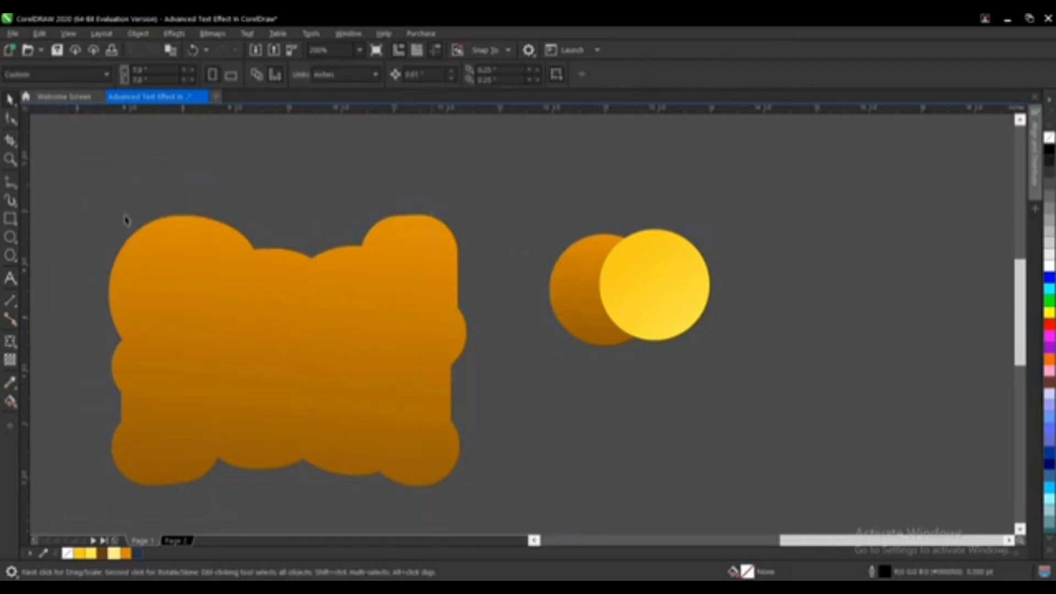
pyautogui.moveTo(40, 160); pyautogui.dragTo(443, 513)
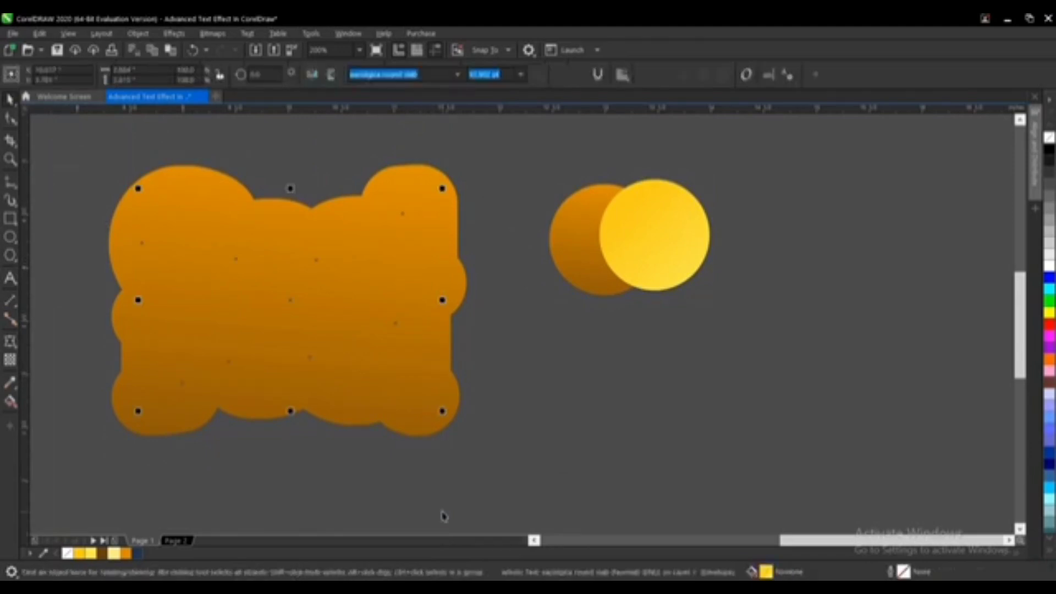
pyautogui.rightClick(290, 299)
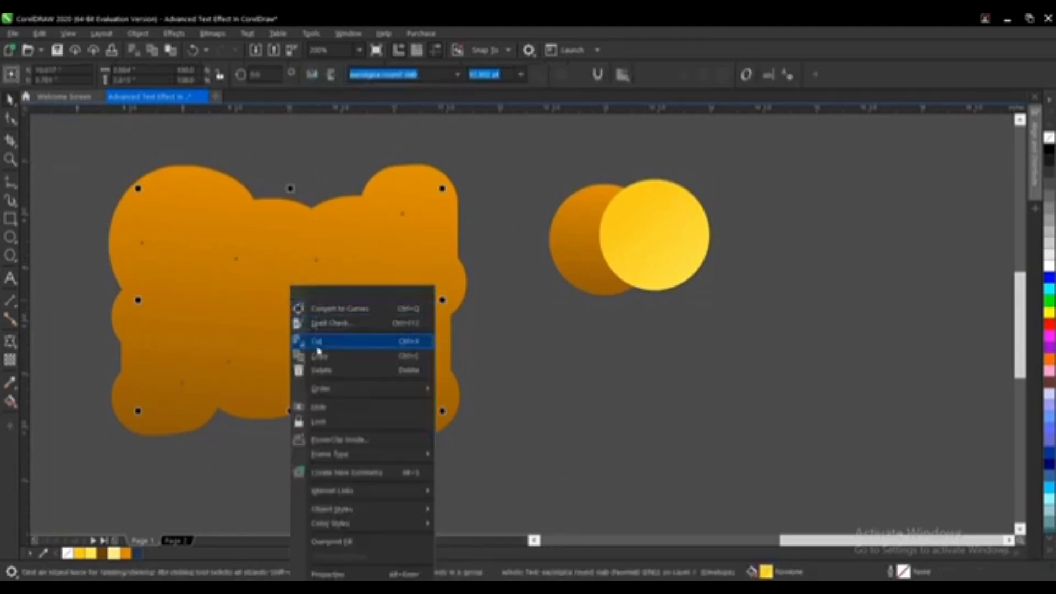
pyautogui.moveTo(329, 390)
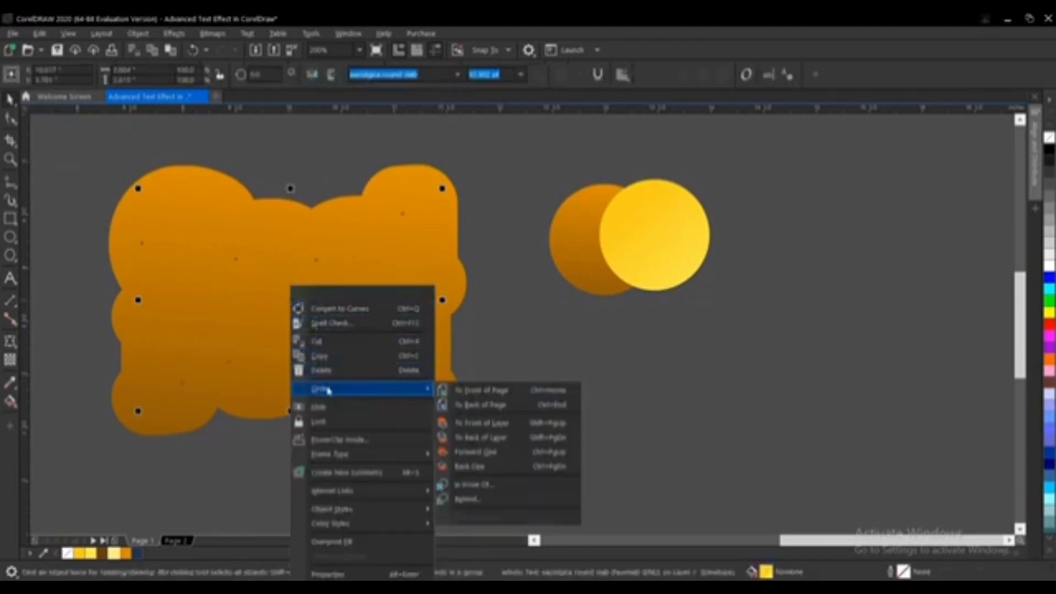
pyautogui.click(472, 394)
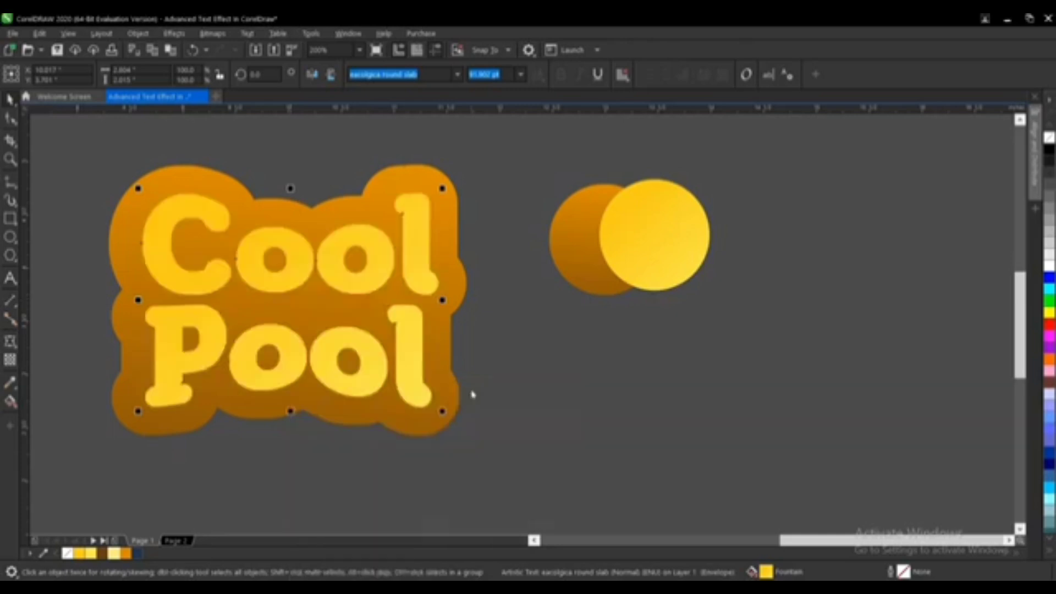
pyautogui.click(502, 396)
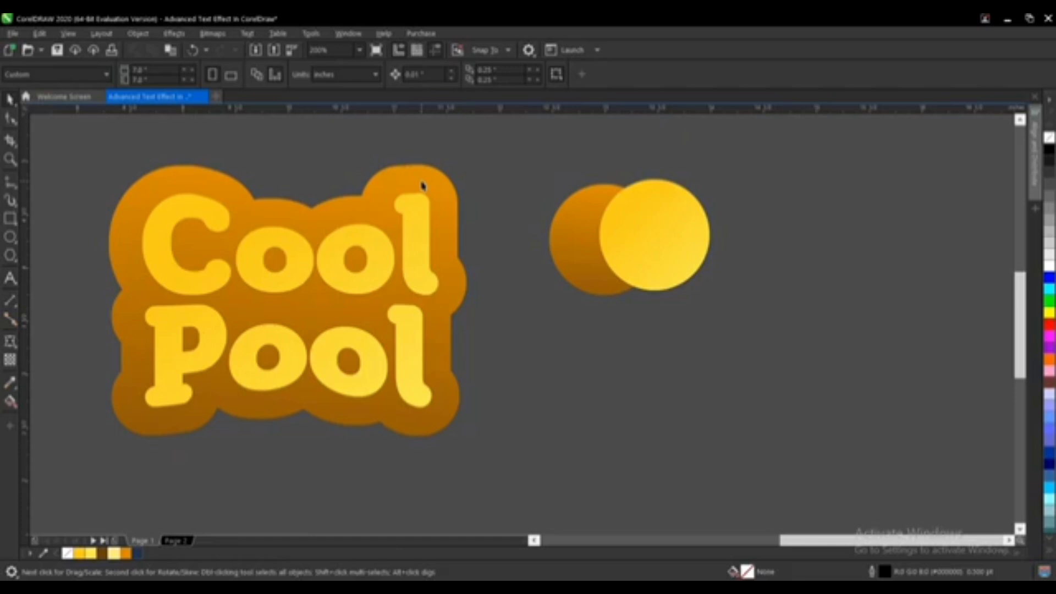
# Step: Fill the outer contour behind the orange one with light yellow #FFEF86 from the document palette
pyautogui.click(417, 226)
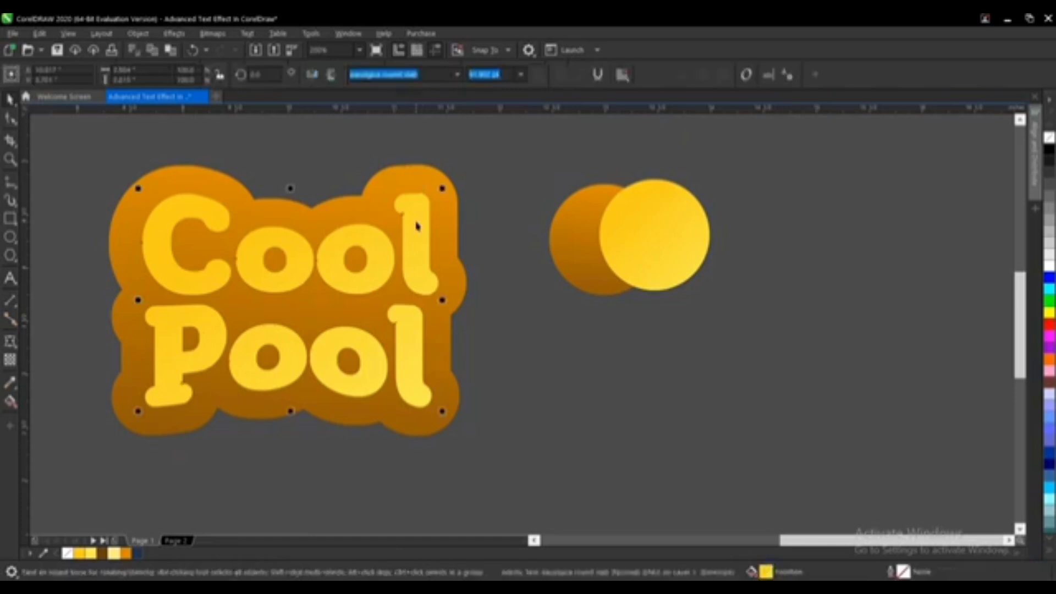
pyautogui.scroll(2, 450, 180)
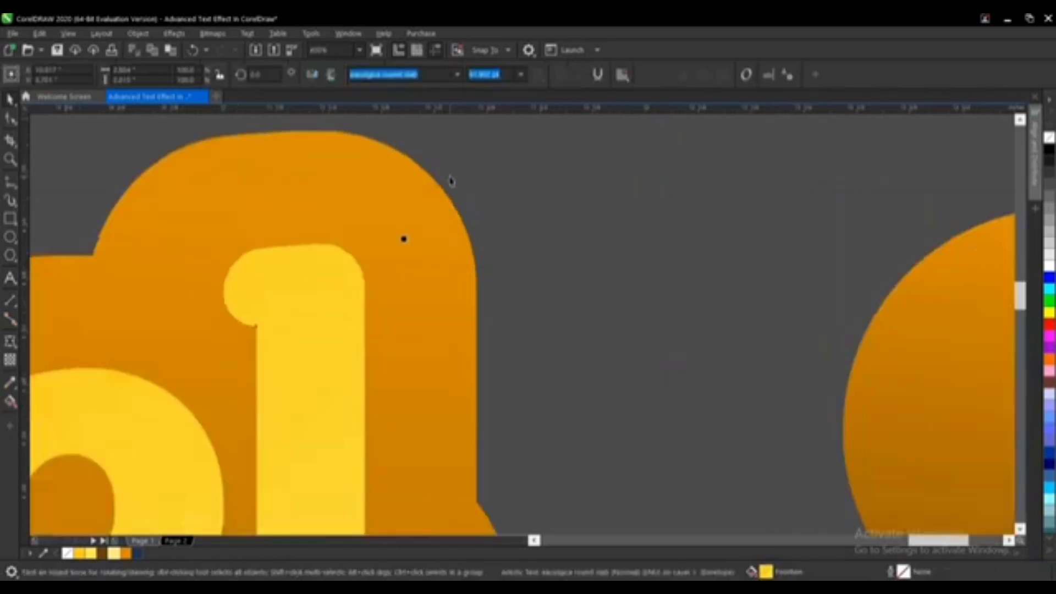
pyautogui.click(458, 220)
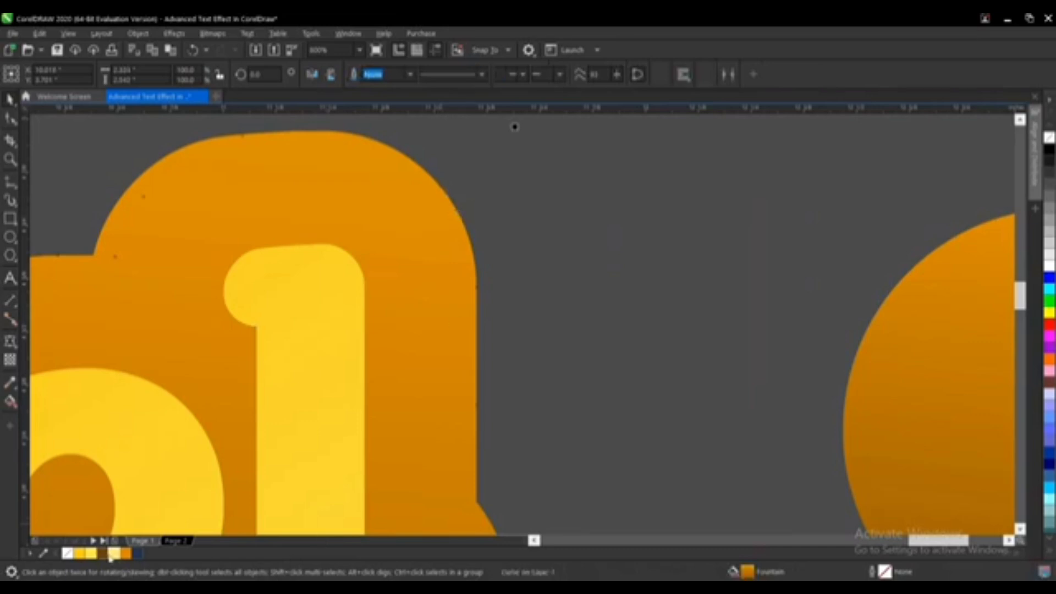
pyautogui.click(114, 552)
pyautogui.scroll(-2, 628, 231)
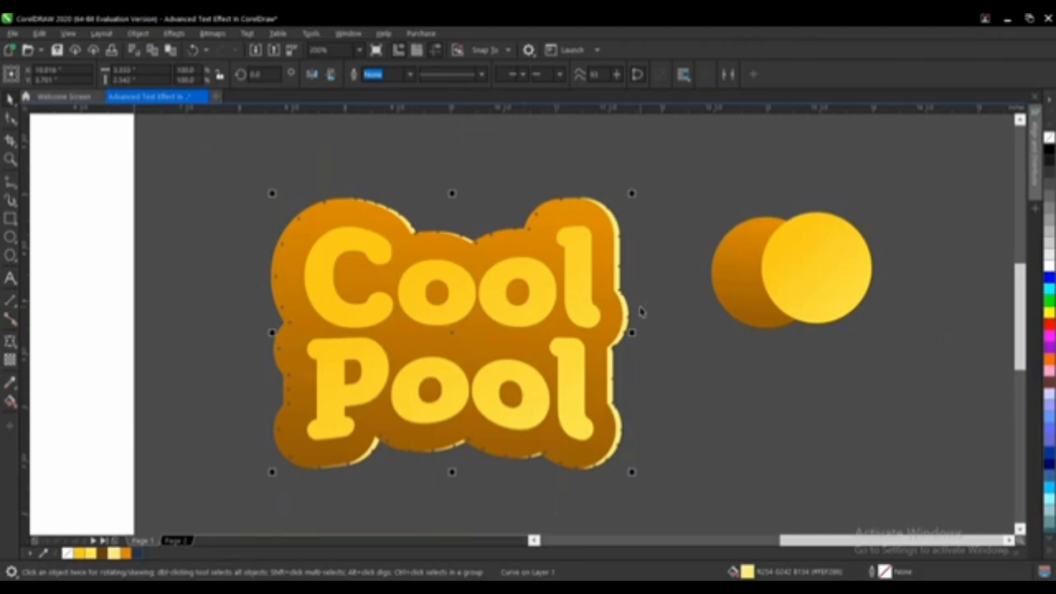
pyautogui.scroll(3, 628, 312)
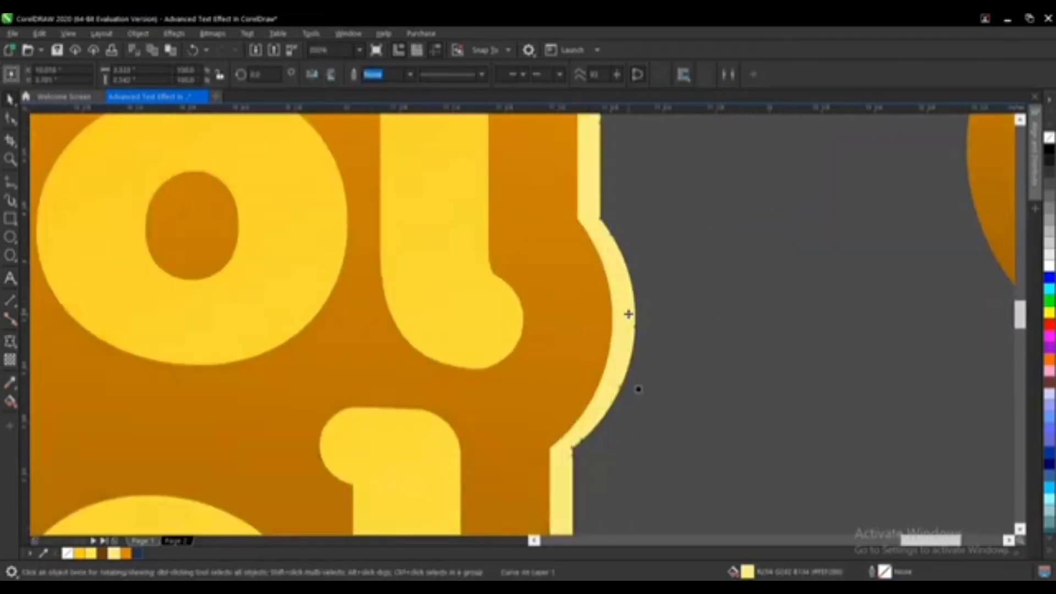
# Step: Offset the light yellow outer contour slightly to the left behind the orange contour
pyautogui.moveTo(636, 312); pyautogui.dragTo(613, 313)
pyautogui.scroll(-4, 613, 297)
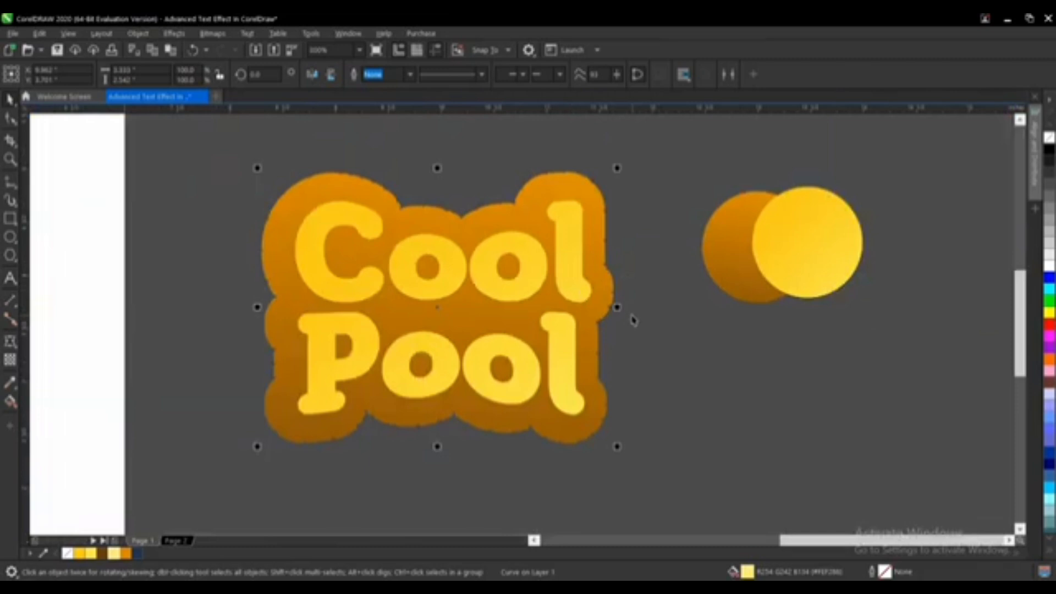
pyautogui.press('Left')
pyautogui.press('Left')
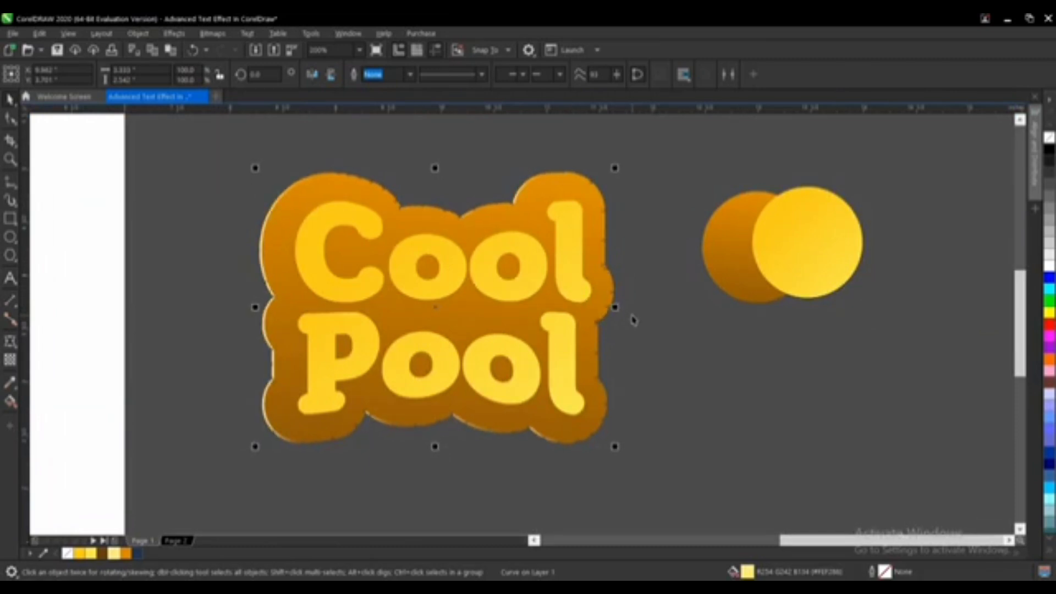
pyautogui.press('Left')
pyautogui.press('Left')
pyautogui.press('Left')
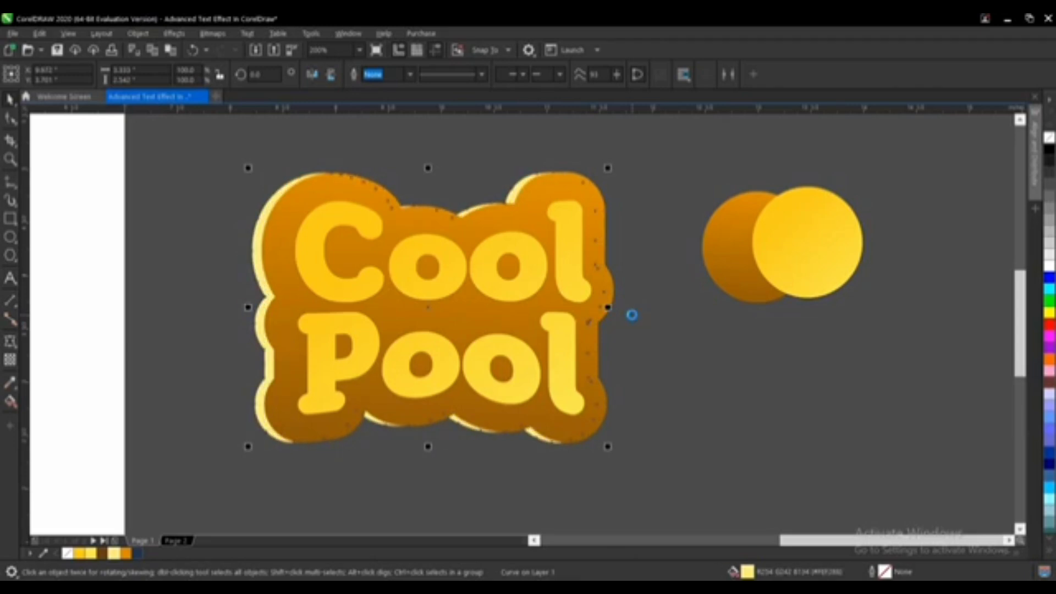
pyautogui.press('Down')
pyautogui.press('Down')
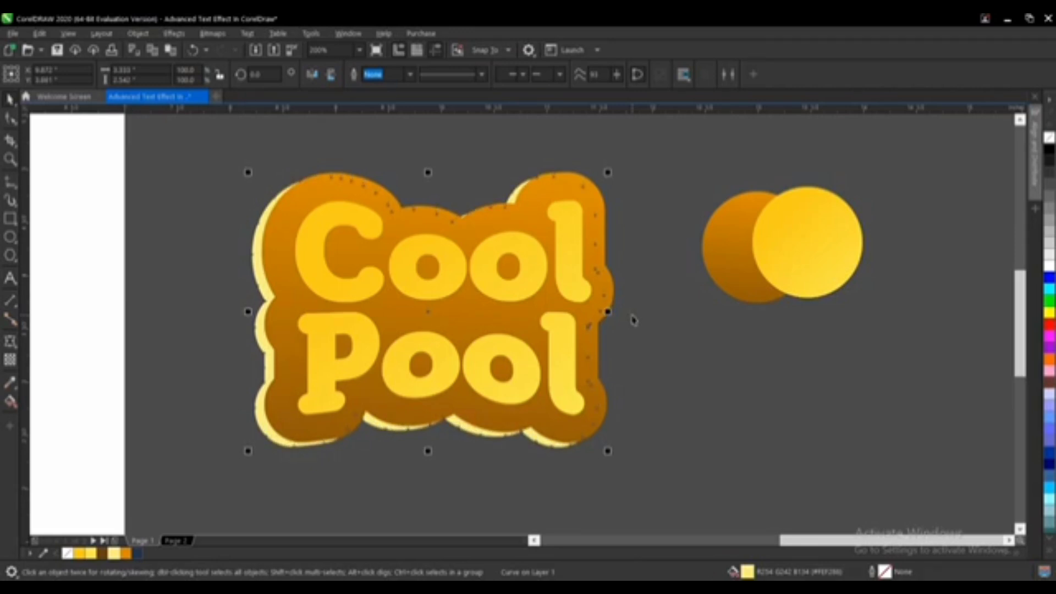
pyautogui.press('Up')
pyautogui.press('Up')
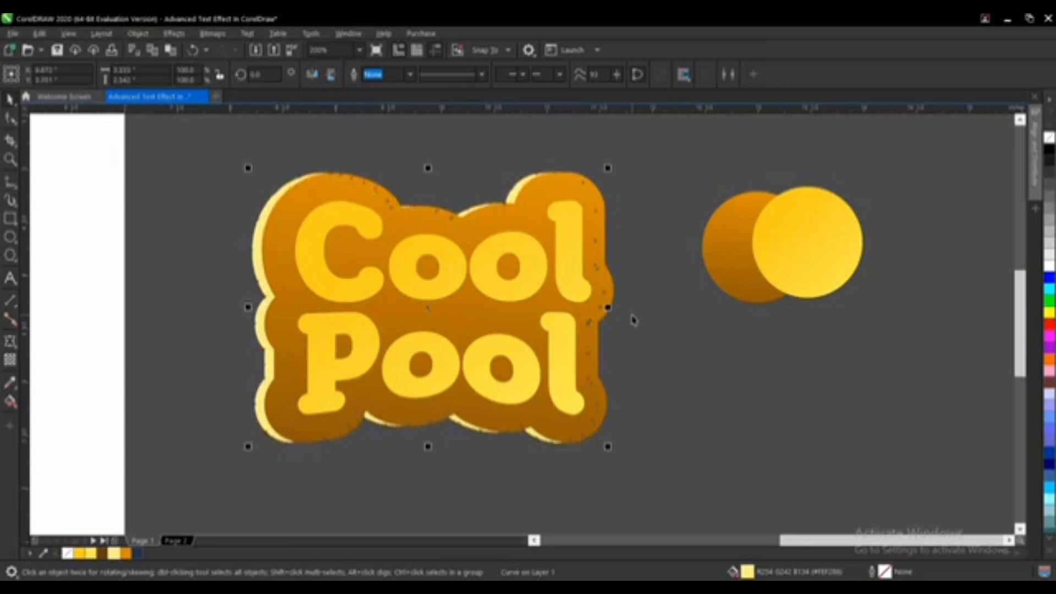
# Step: Zoom in and inspect the offset contour's edges around the text, selecting and deselecting the contour shapes
pyautogui.scroll(2, 613, 454)
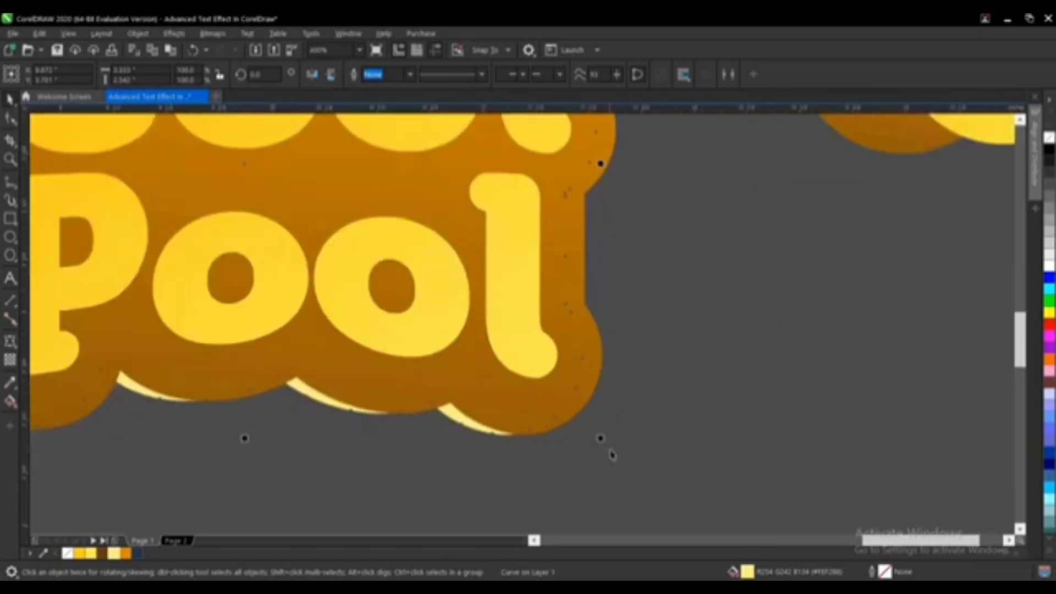
pyautogui.moveTo(601, 439); pyautogui.dragTo(608, 444)
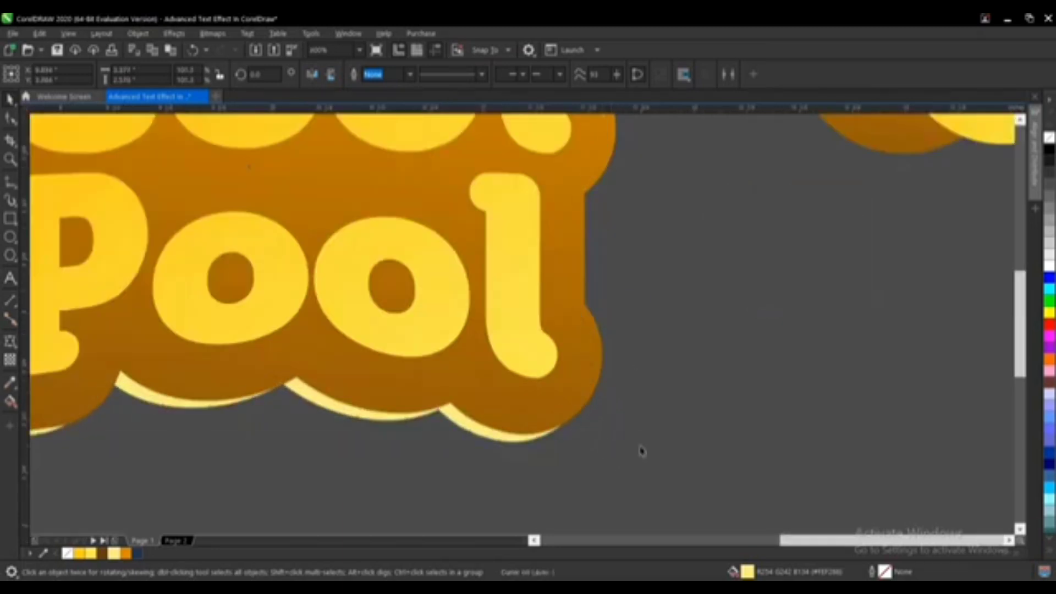
pyautogui.scroll(-2, 642, 451)
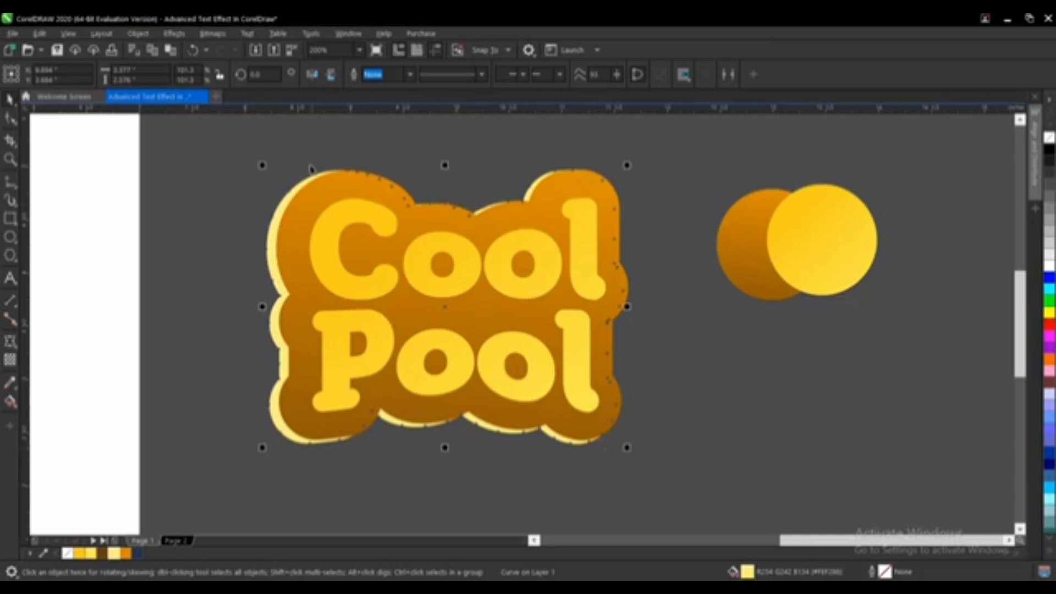
pyautogui.click(259, 161)
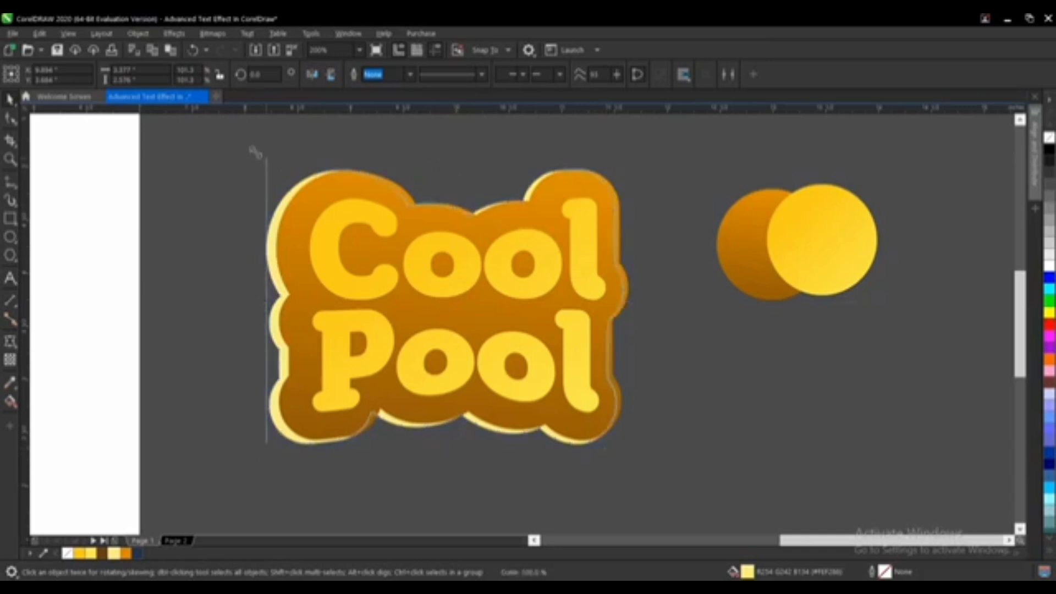
pyautogui.moveTo(255, 151); pyautogui.dragTo(259, 146)
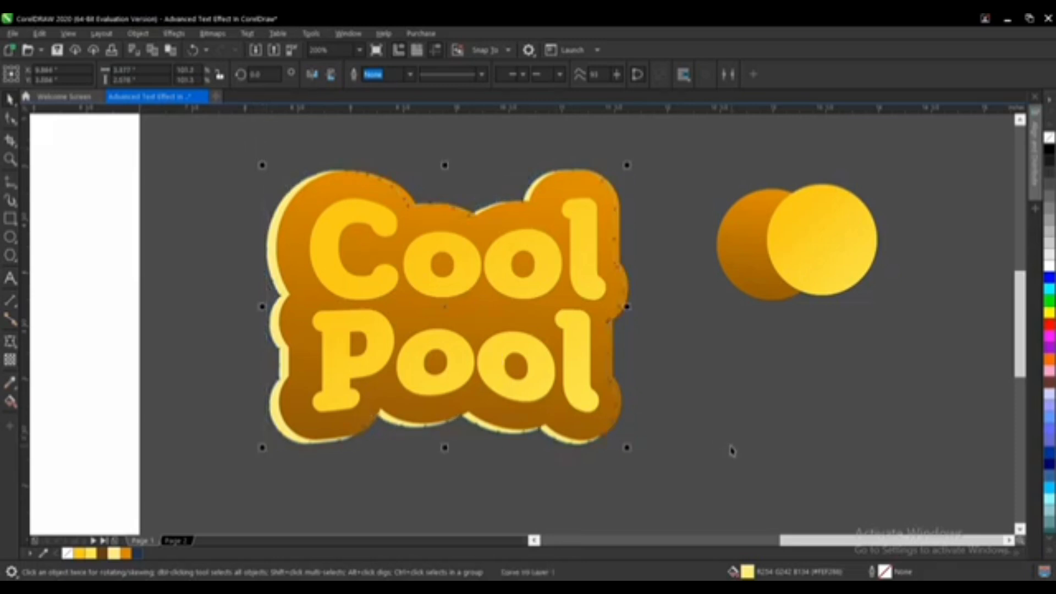
pyautogui.click(611, 443)
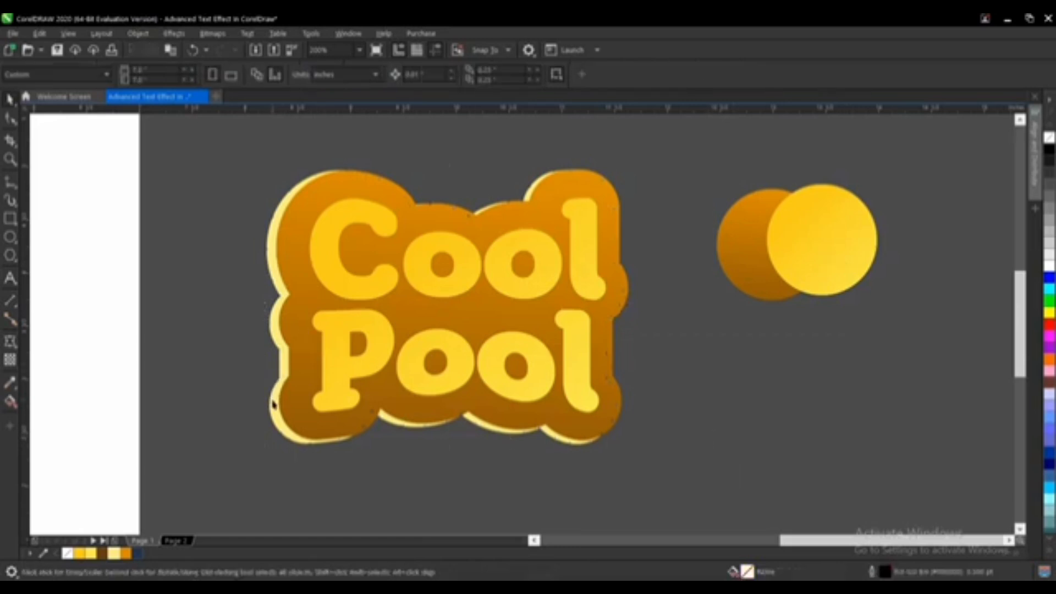
pyautogui.click(274, 405)
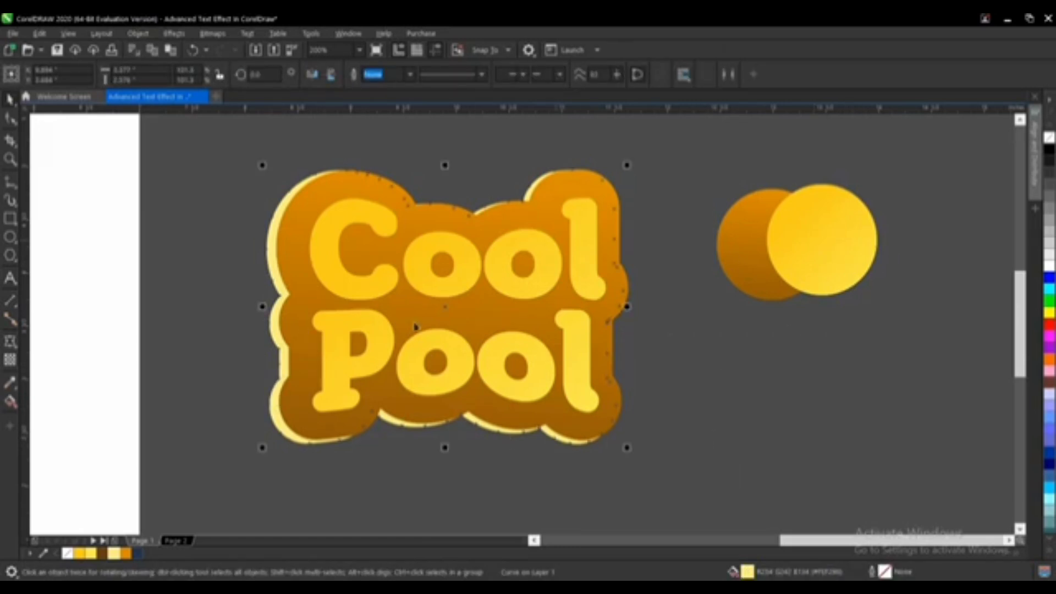
pyautogui.click(676, 424)
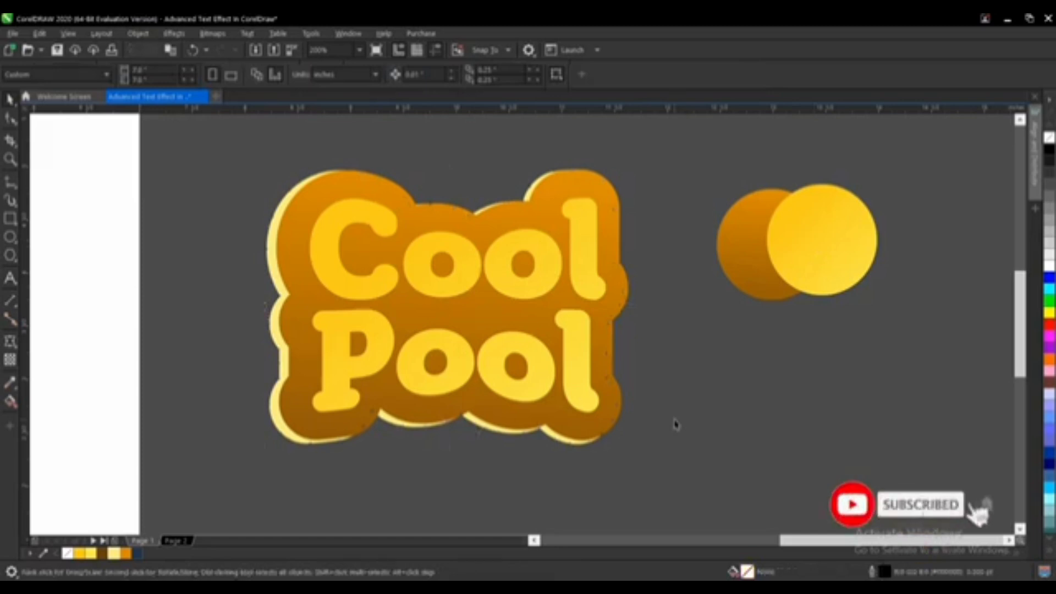
pyautogui.scroll(1, 276, 426)
pyautogui.click(276, 421)
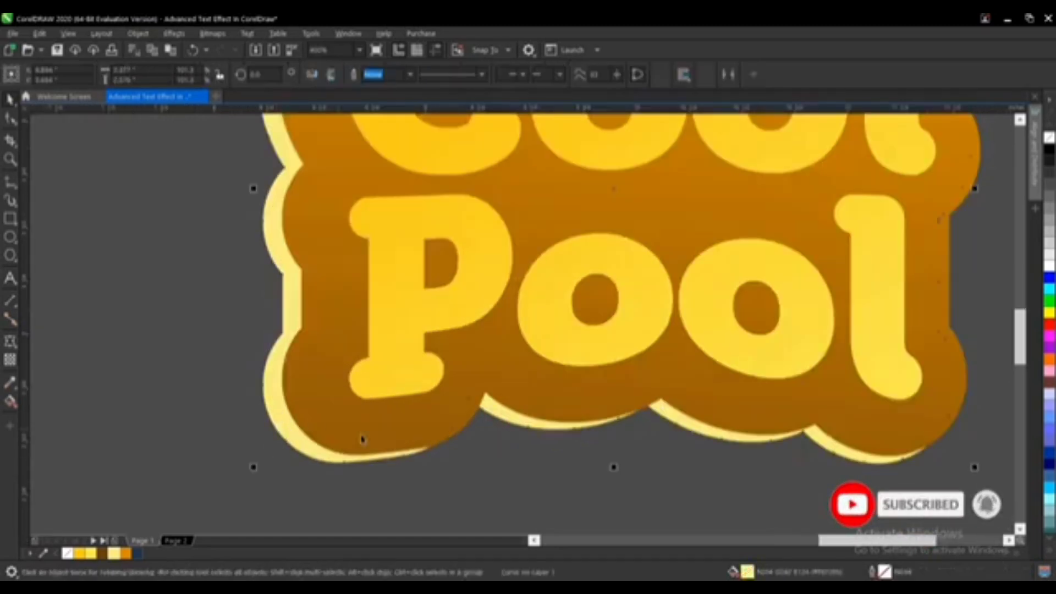
pyautogui.scroll(-1, 362, 439)
# Step: Copy the front circle's gradient fill onto the offset outer contour behind the text
pyautogui.click(859, 263)
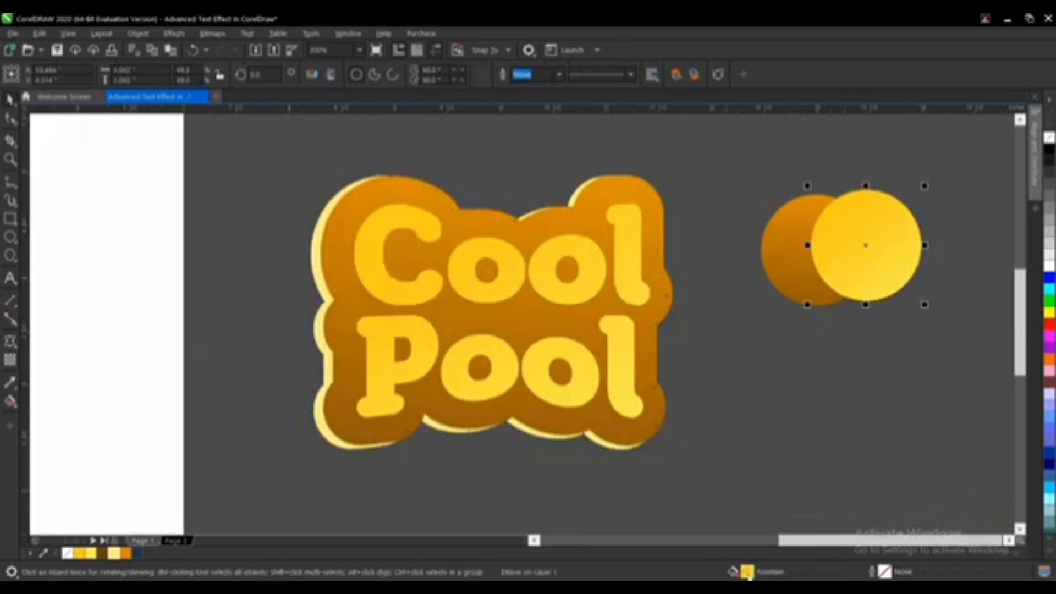
pyautogui.moveTo(748, 574); pyautogui.dragTo(341, 449)
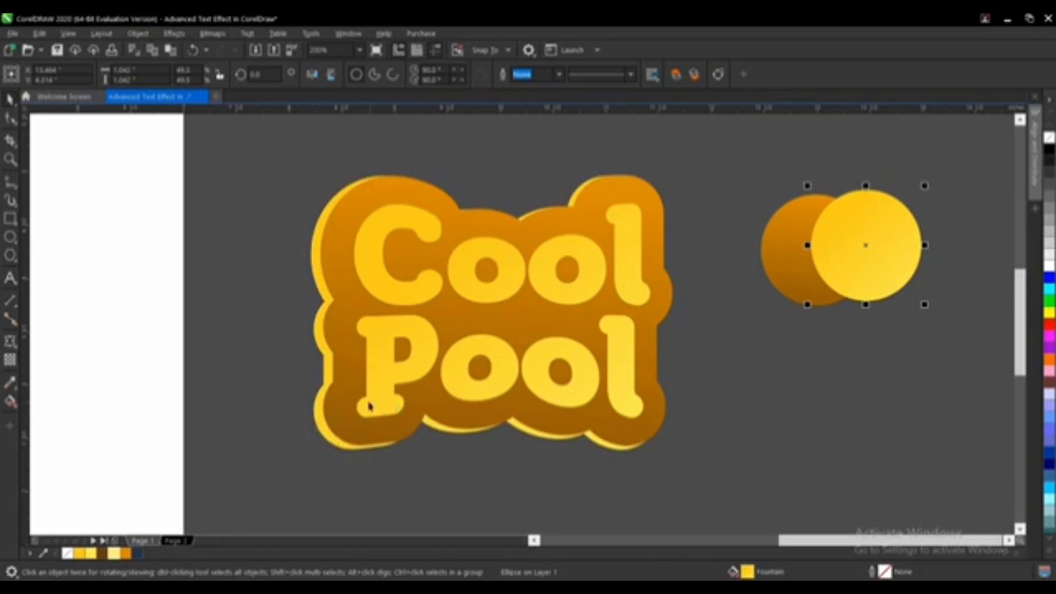
pyautogui.click(701, 315)
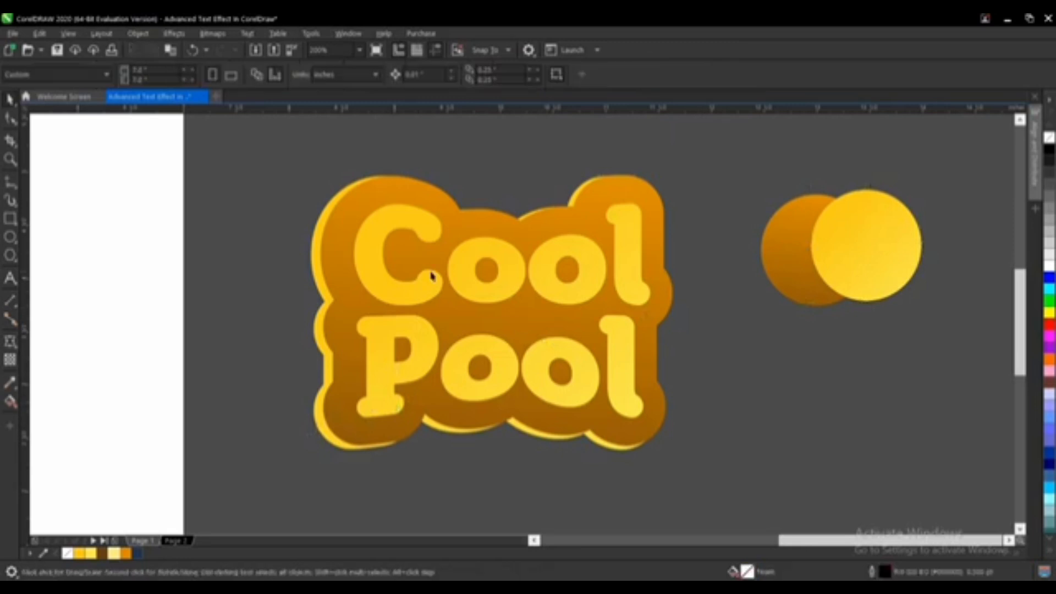
# Step: Nudge the enveloped text slightly downward within the contours
pyautogui.click(496, 276)
pyautogui.scroll(2, 506, 281)
pyautogui.scroll(-2, 506, 280)
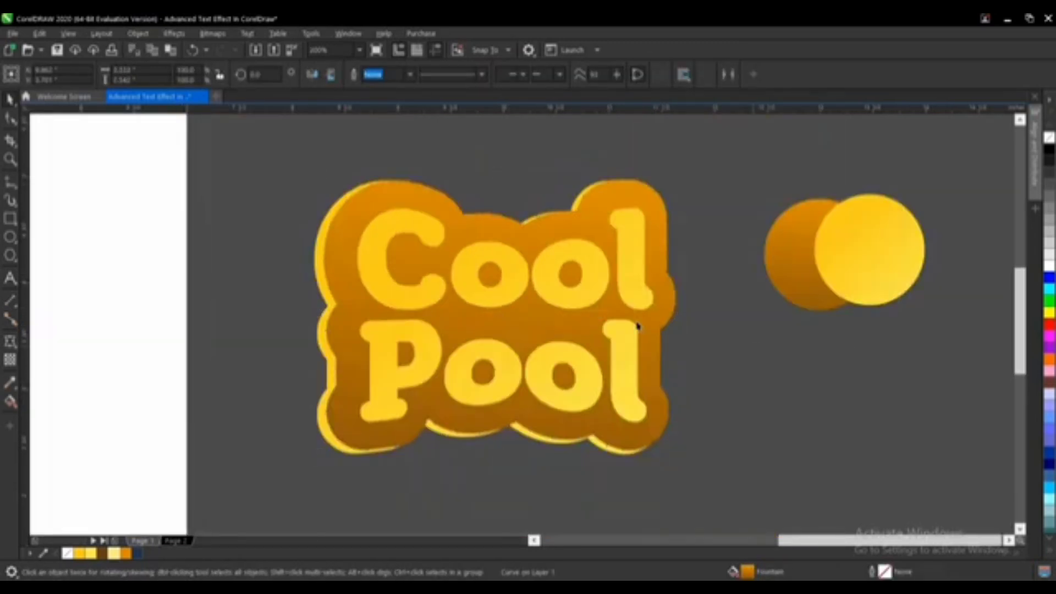
pyautogui.scroll(2, 558, 295)
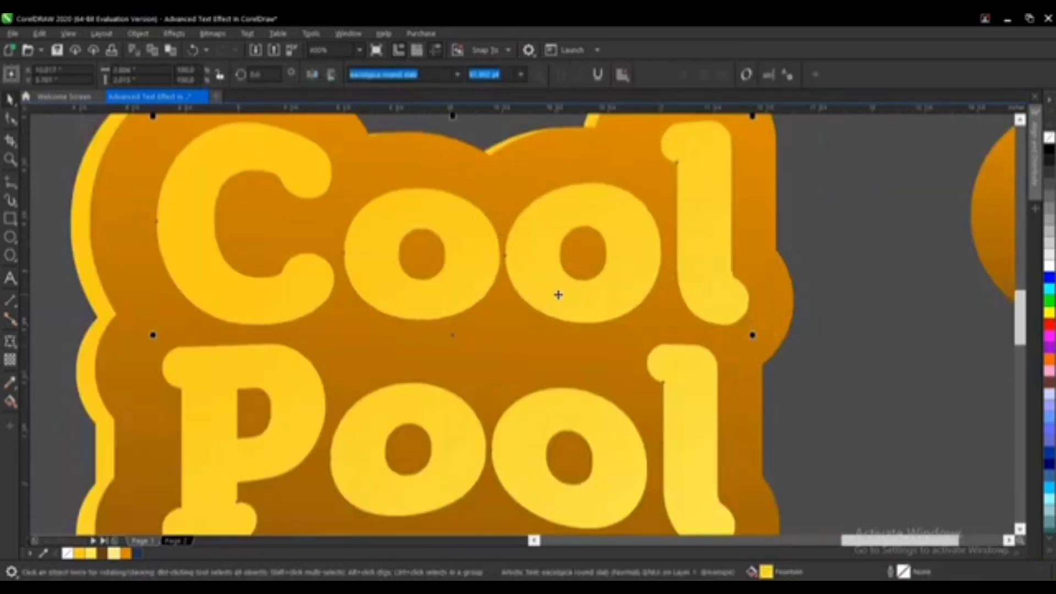
pyautogui.scroll(-2, 554, 293)
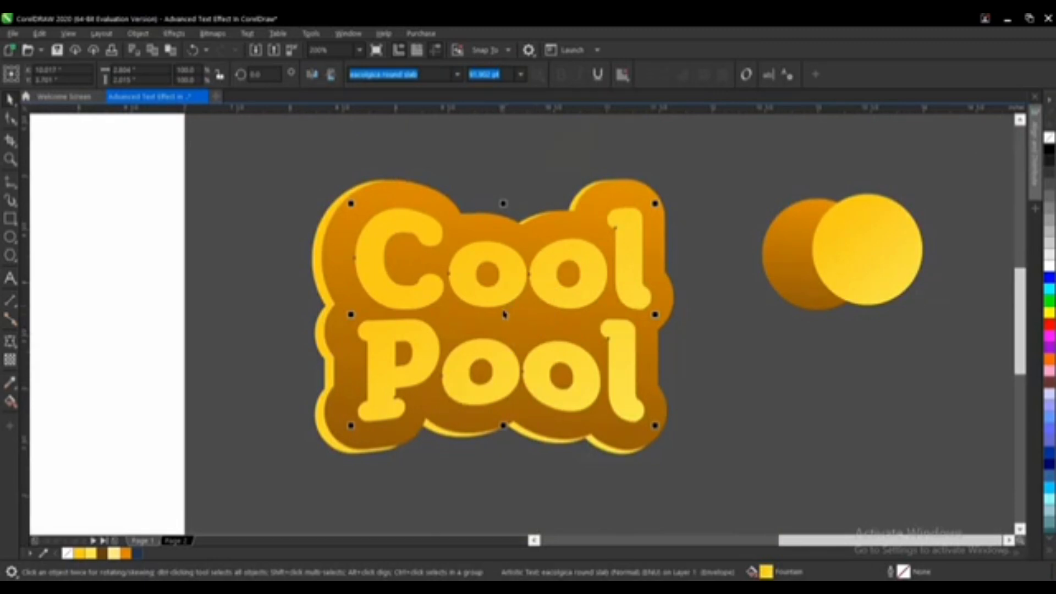
pyautogui.scroll(2, 502, 315)
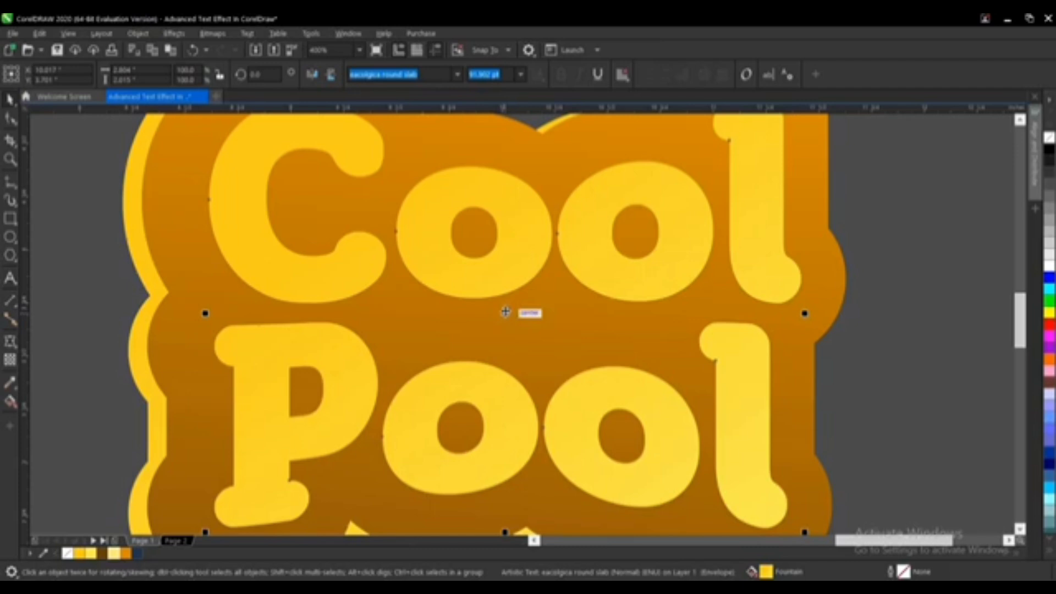
pyautogui.moveTo(505, 312); pyautogui.dragTo(507, 321)
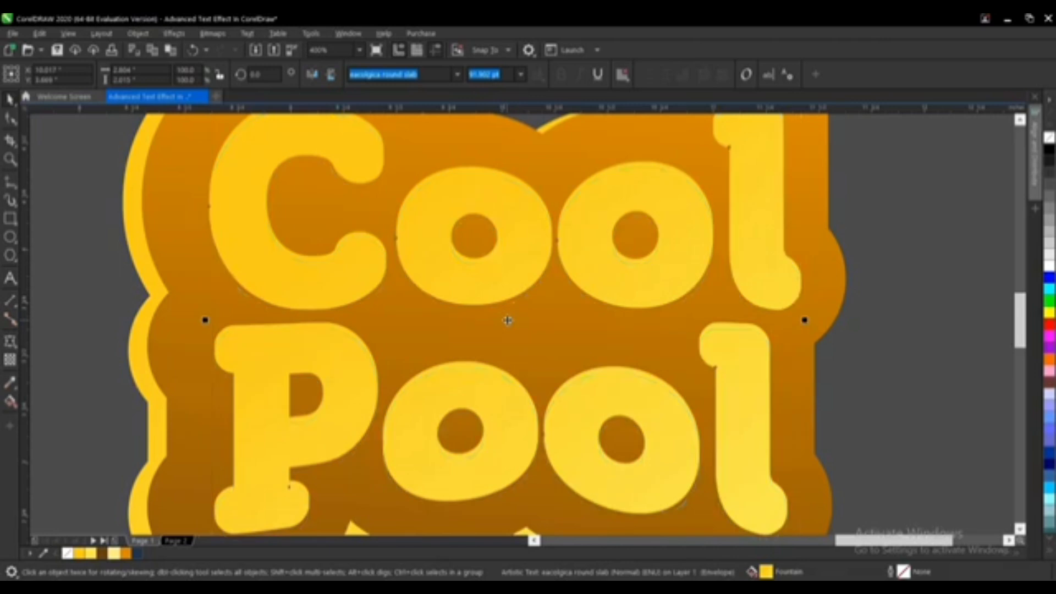
pyautogui.scroll(-2, 554, 308)
pyautogui.click(773, 361)
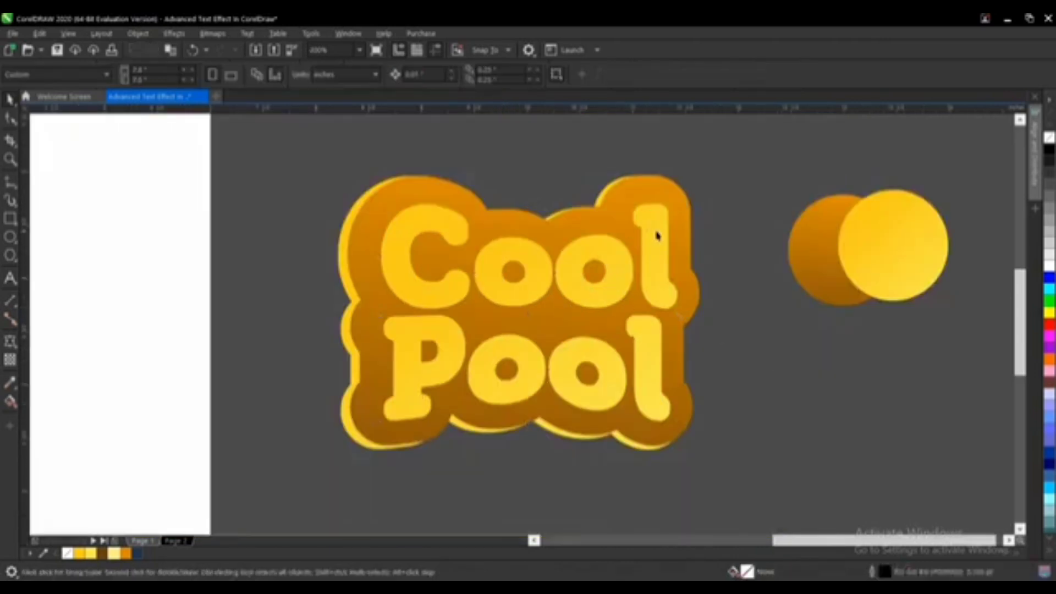
# Step: Fill the enveloped text with light yellow from the document palette
pyautogui.scroll(3, 656, 211)
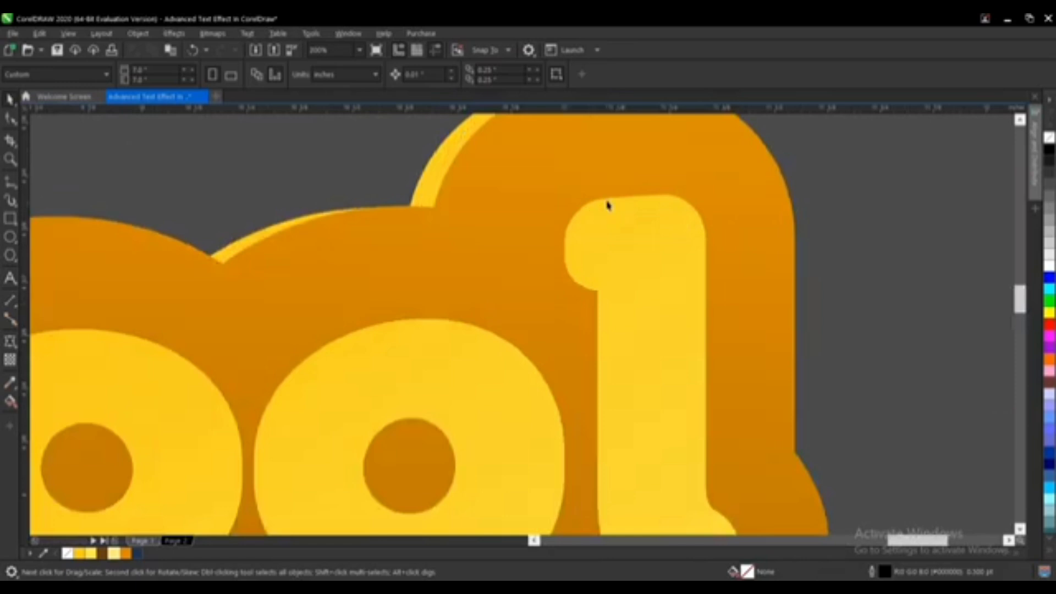
pyautogui.click(651, 201)
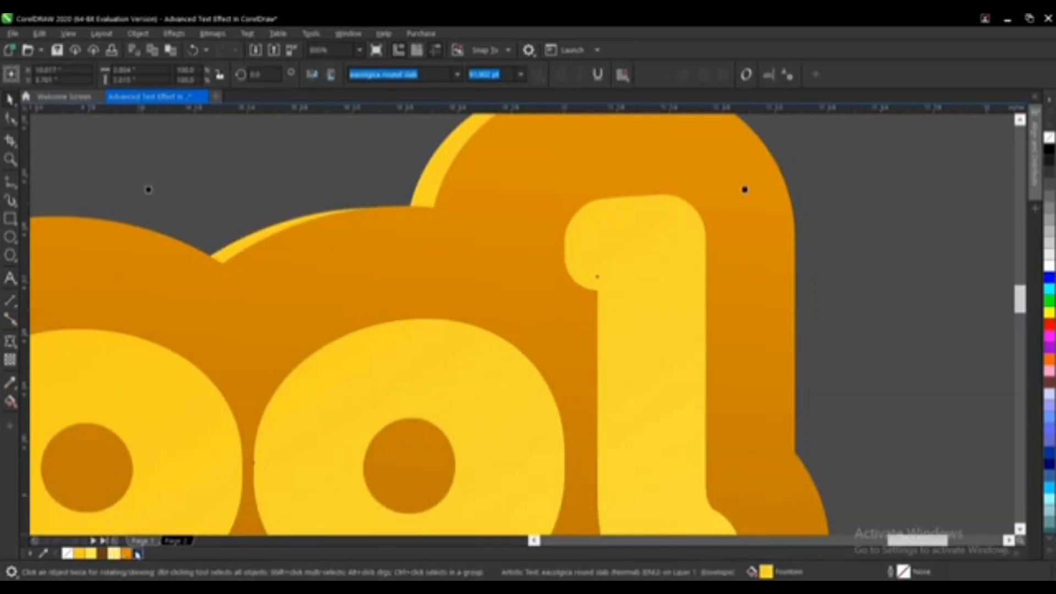
pyautogui.click(124, 554)
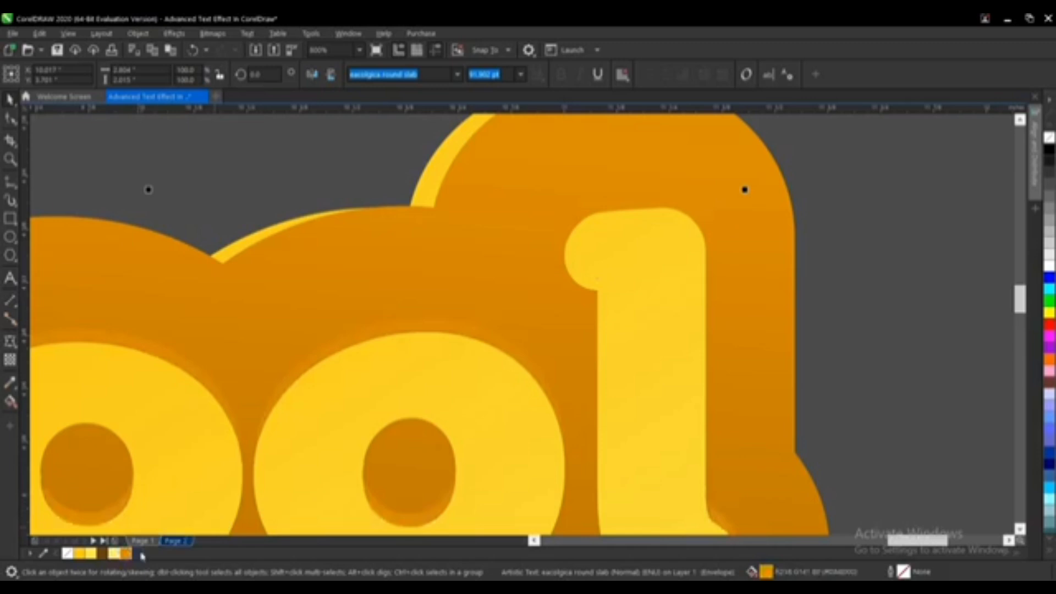
pyautogui.click(91, 554)
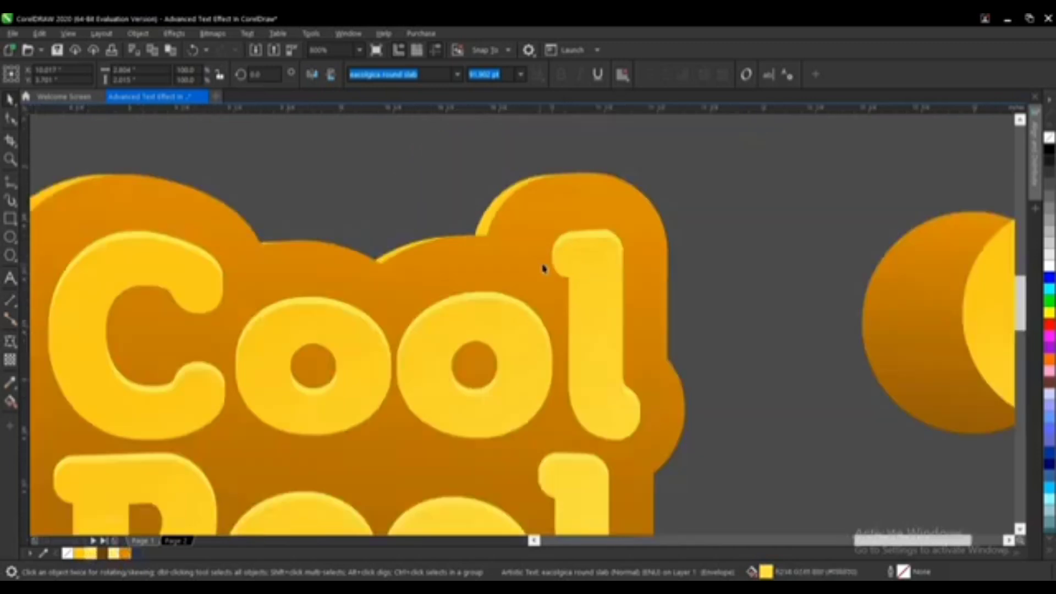
# Step: Zoom in and inspect how the text and orange contour overlap around the letter l
pyautogui.scroll(-3, 542, 267)
pyautogui.scroll(2, 586, 262)
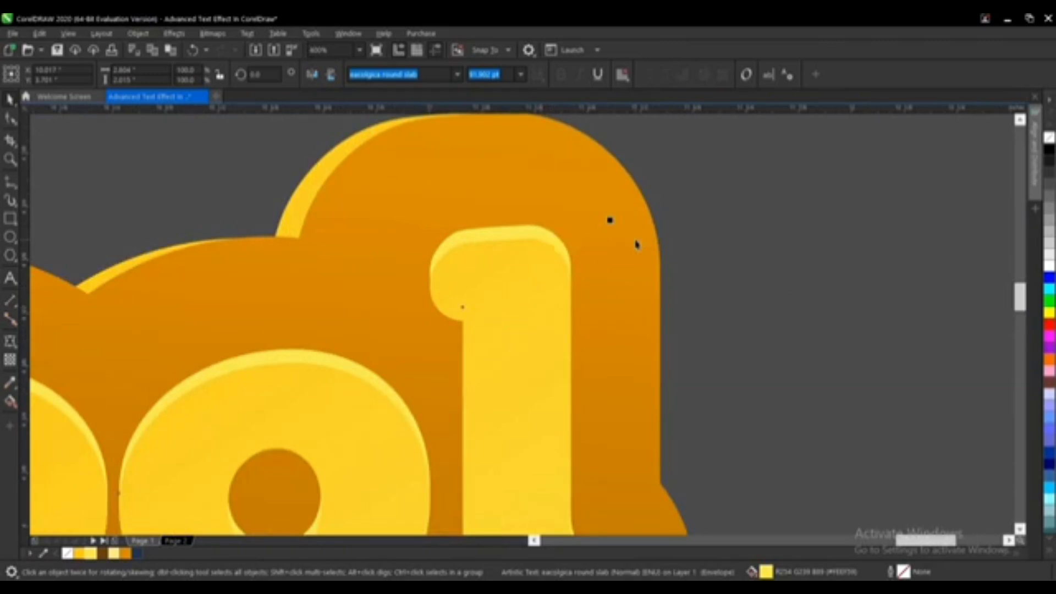
pyautogui.click(637, 249)
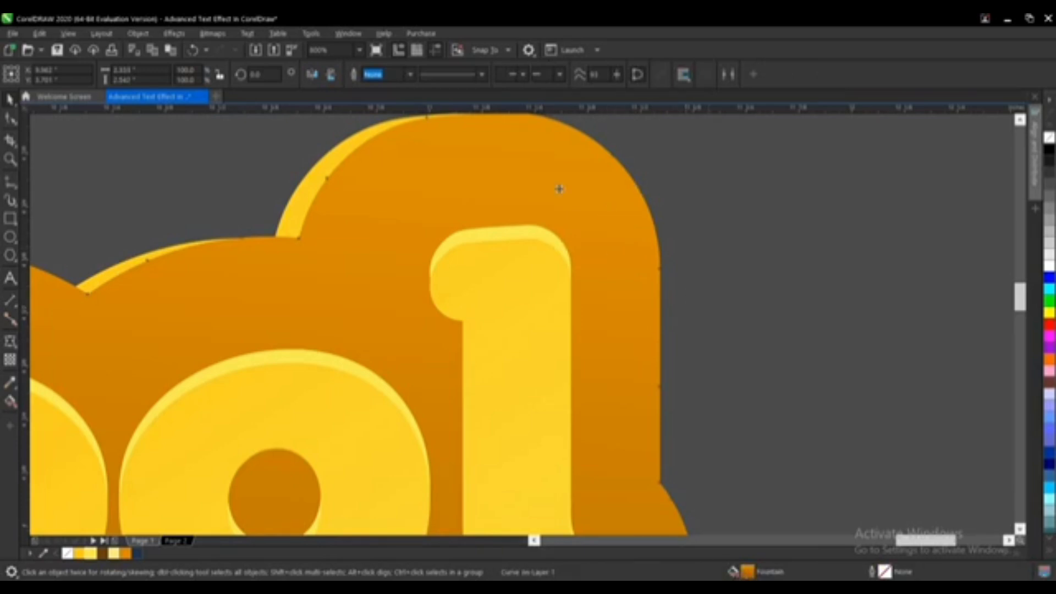
pyautogui.scroll(-3, 560, 189)
pyautogui.scroll(2, 545, 436)
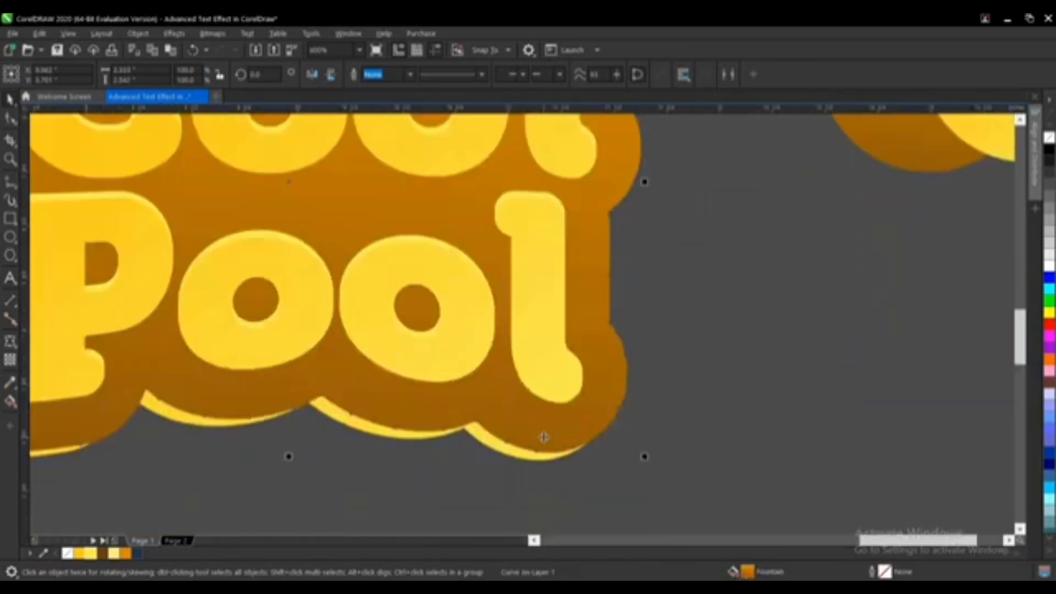
pyautogui.scroll(-2, 538, 462)
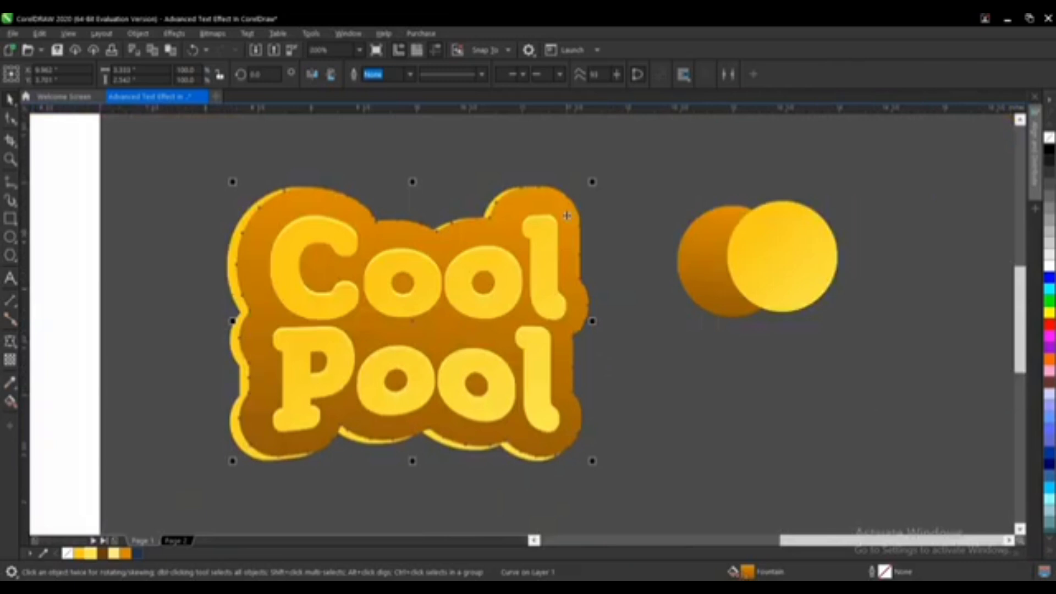
pyautogui.scroll(3, 566, 200)
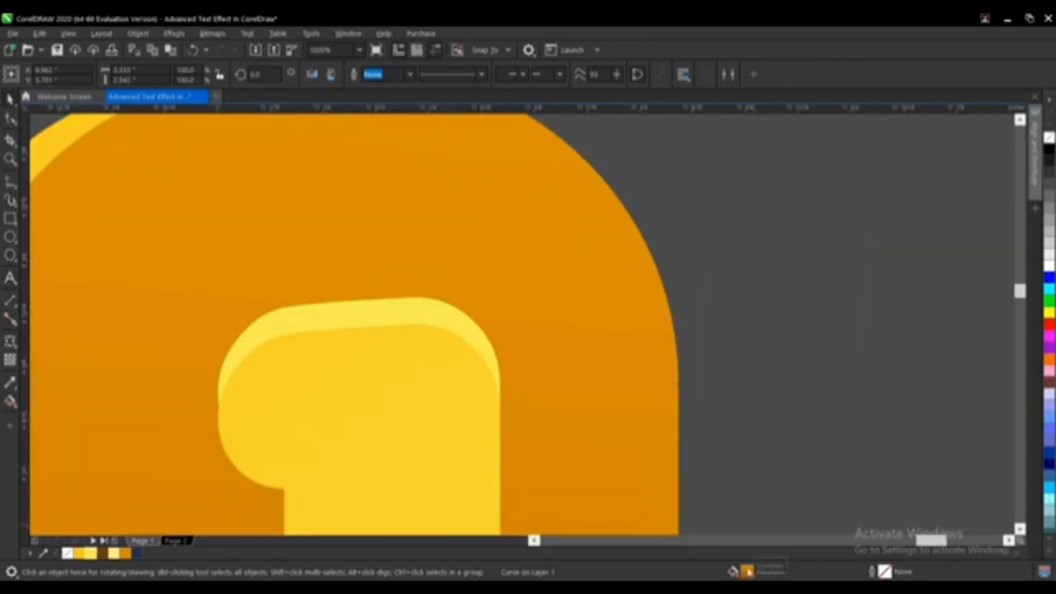
pyautogui.moveTo(452, 353); pyautogui.dragTo(428, 317)
pyautogui.scroll(-3, 566, 258)
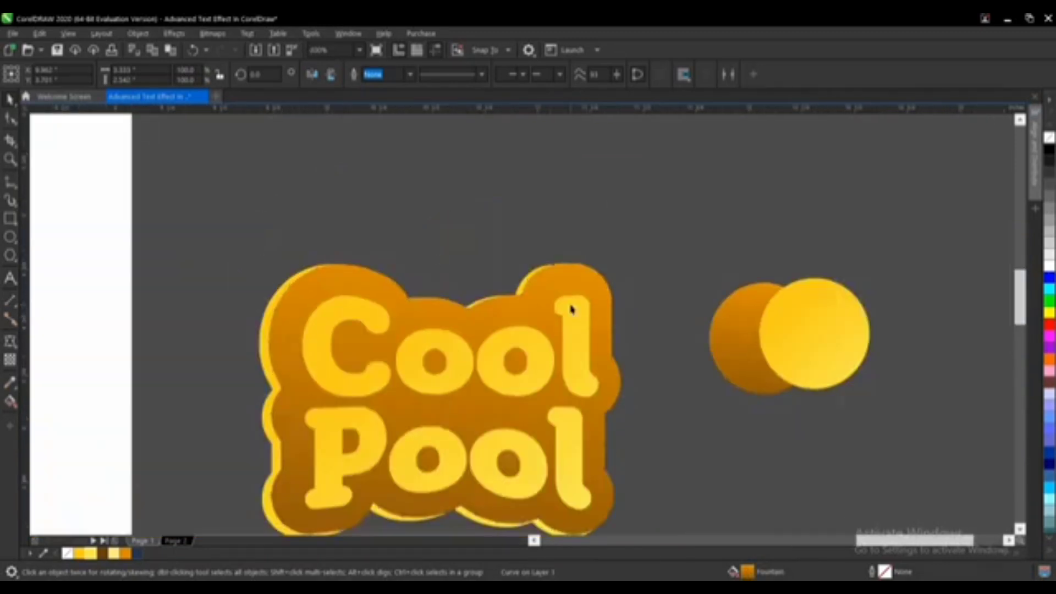
# Step: Select the top text object and delete it
pyautogui.scroll(2, 572, 308)
pyautogui.click(580, 330)
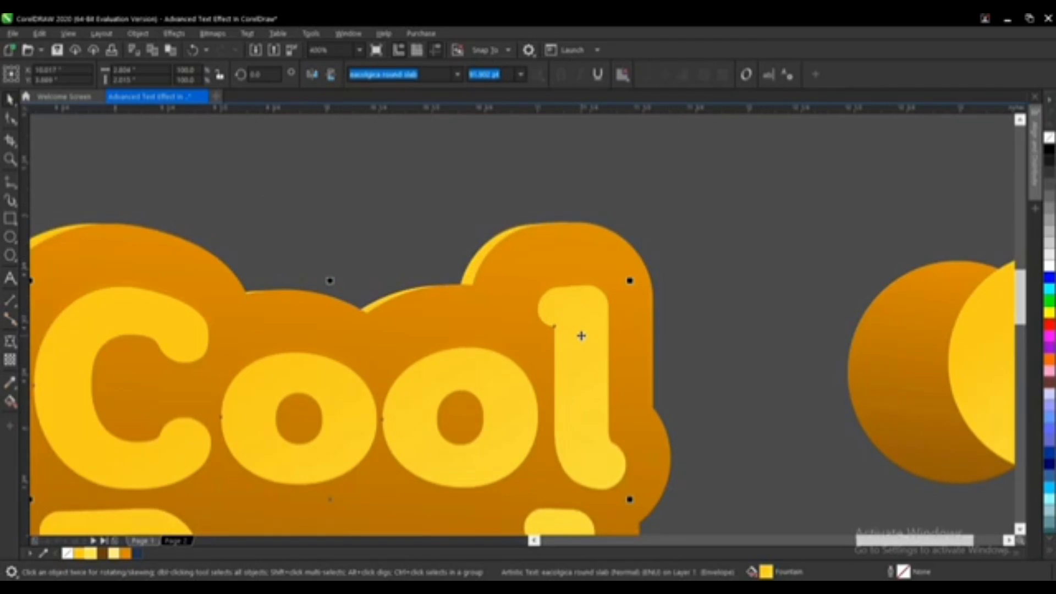
pyautogui.press('Delete')
pyautogui.click(586, 323)
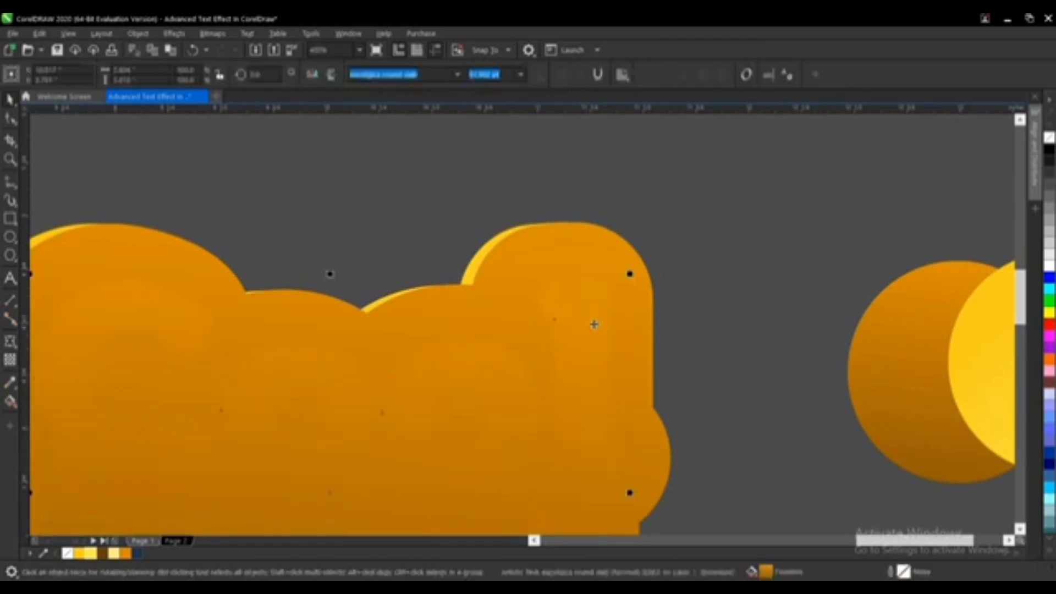
# Step: Apply a drop shadow to the contour background and reduce the shadow's opacity slightly
pyautogui.click(11, 343)
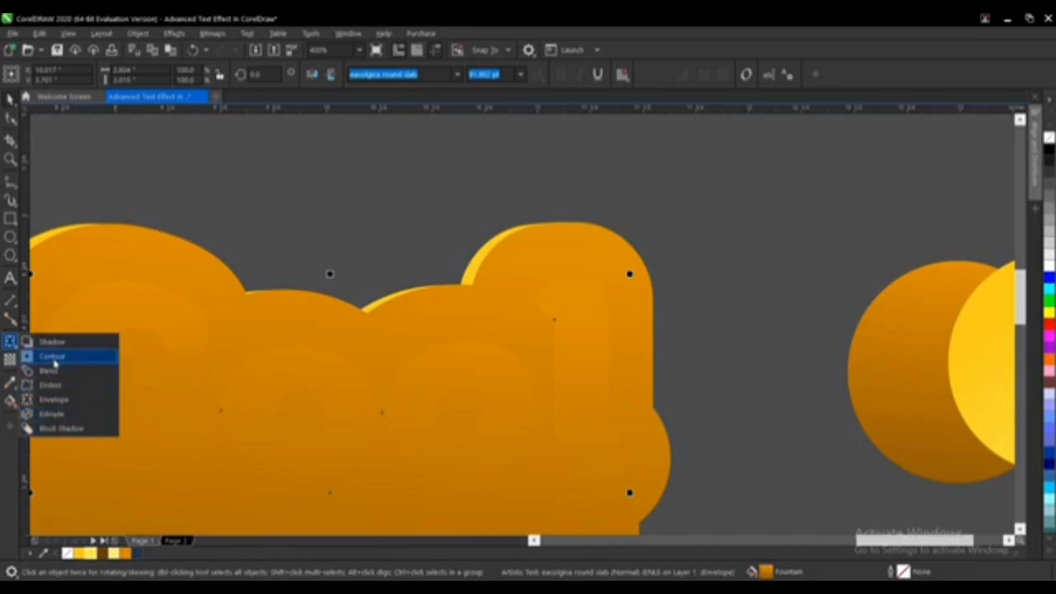
pyautogui.click(112, 342)
pyautogui.scroll(-2, 468, 297)
pyautogui.scroll(1, 379, 464)
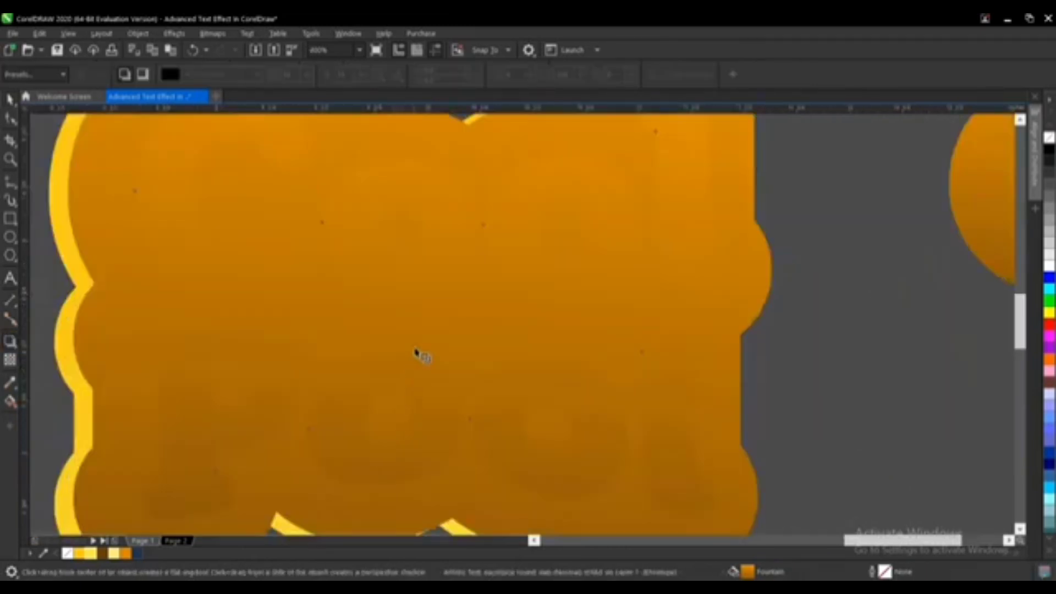
pyautogui.moveTo(420, 331); pyautogui.dragTo(433, 359)
pyautogui.moveTo(727, 304); pyautogui.dragTo(426, 517)
pyautogui.hotkey('ctrl', 'z')
pyautogui.scroll(-2, 522, 319)
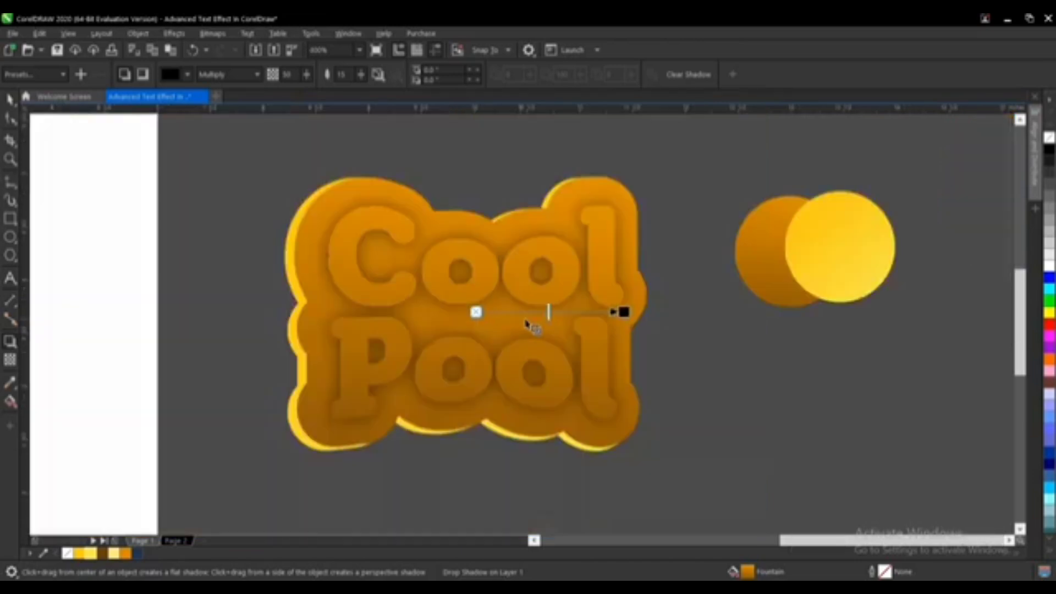
pyautogui.scroll(2, 548, 312)
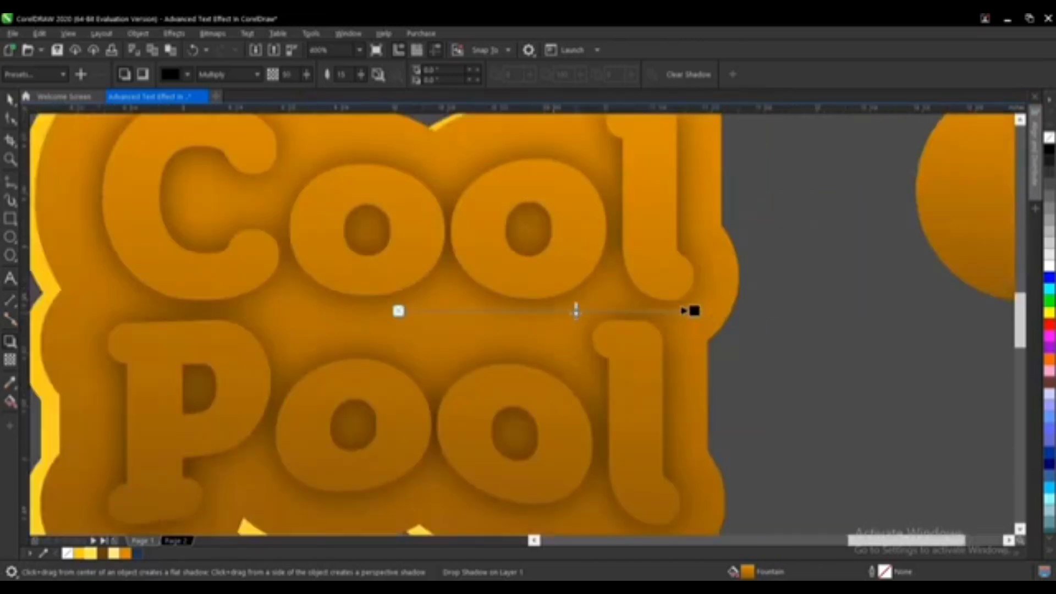
pyautogui.moveTo(576, 311); pyautogui.dragTo(557, 311)
pyautogui.scroll(-2, 556, 311)
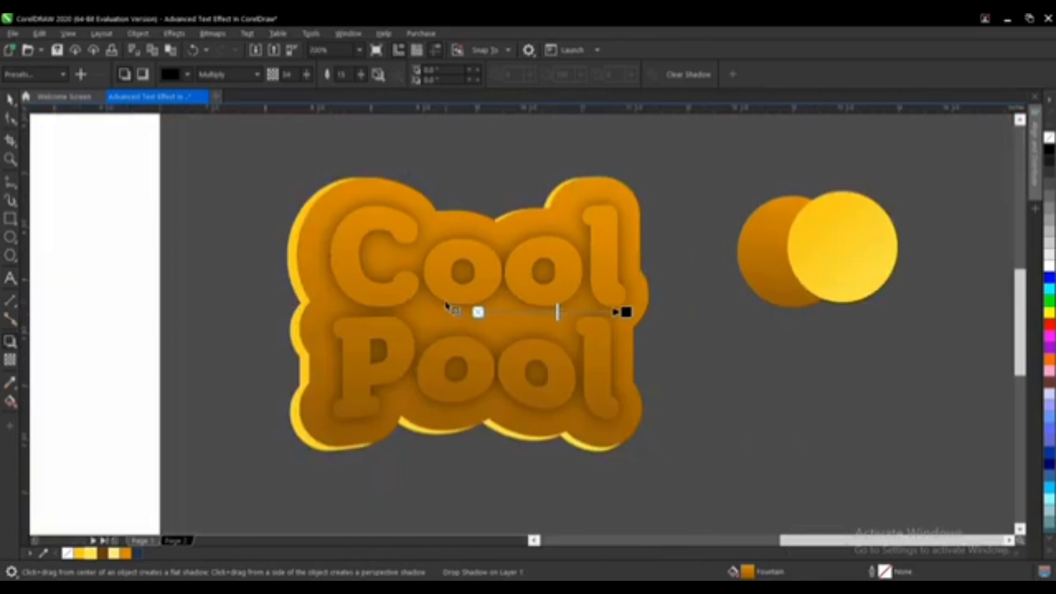
pyautogui.click(10, 99)
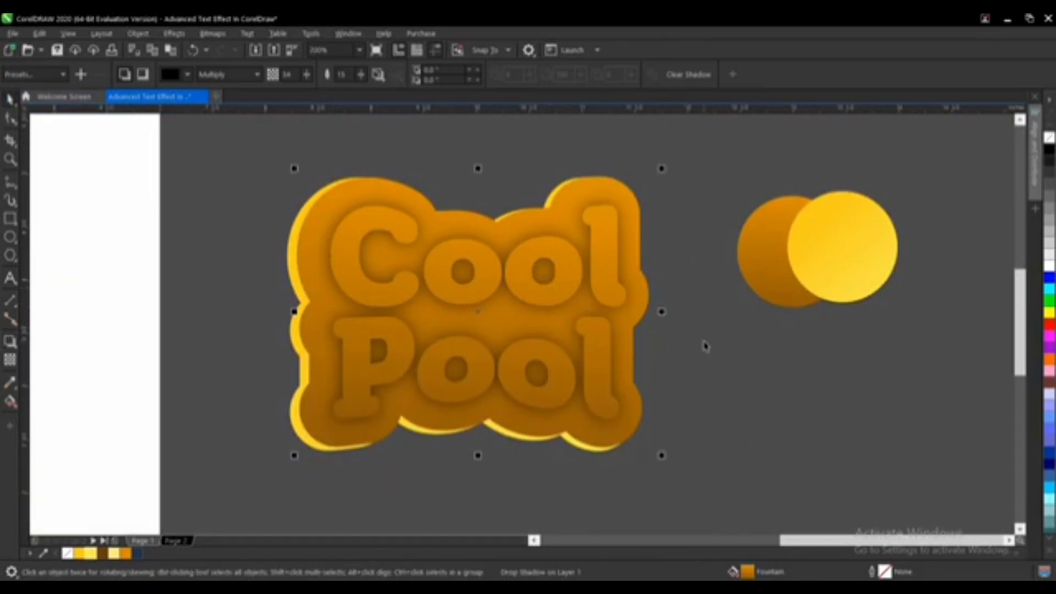
pyautogui.click(733, 377)
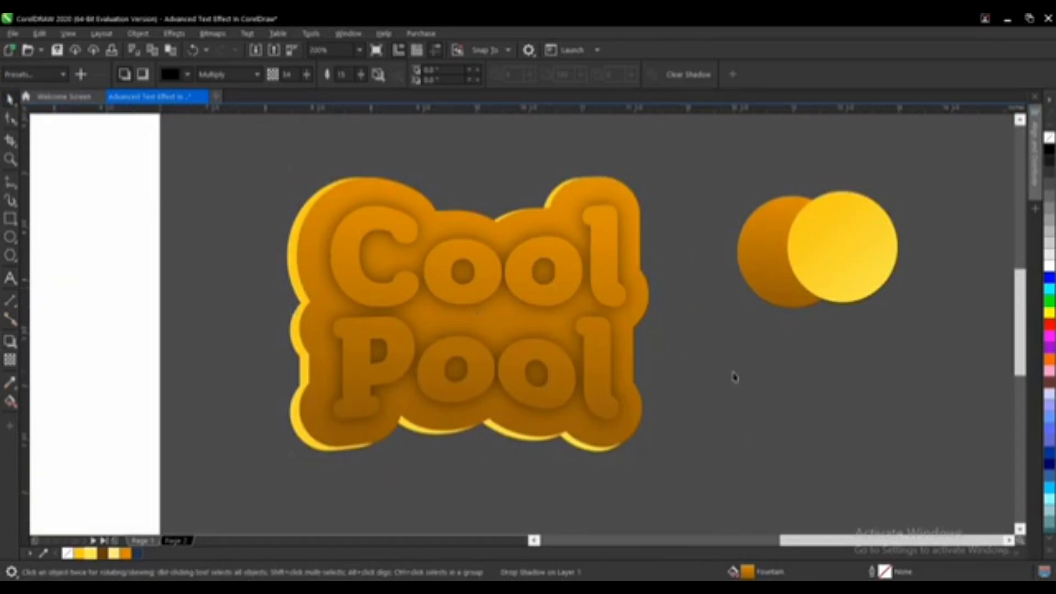
pyautogui.click(567, 286)
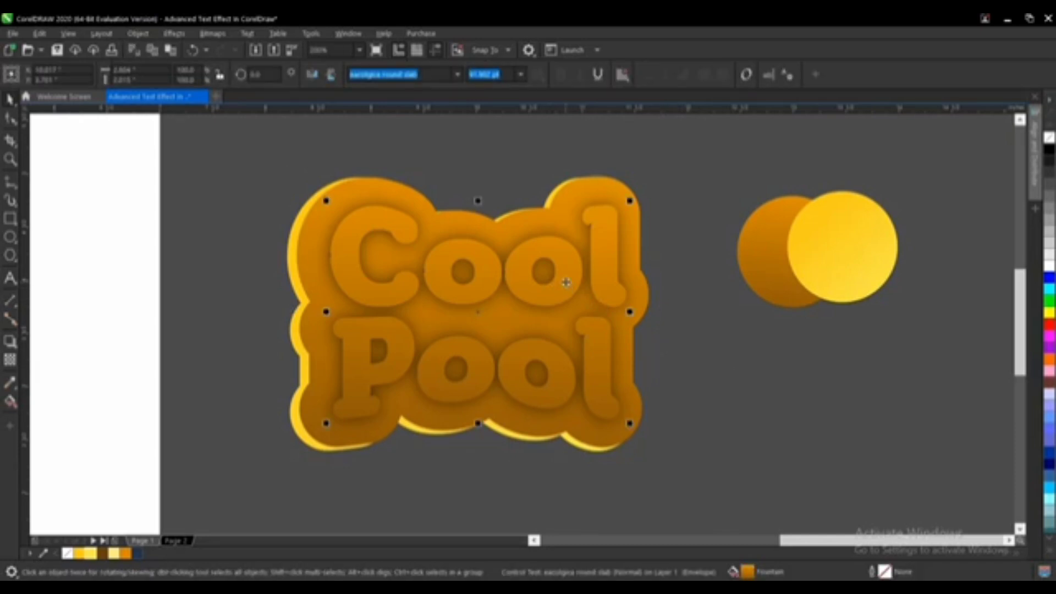
pyautogui.press('Escape')
pyautogui.click(612, 200)
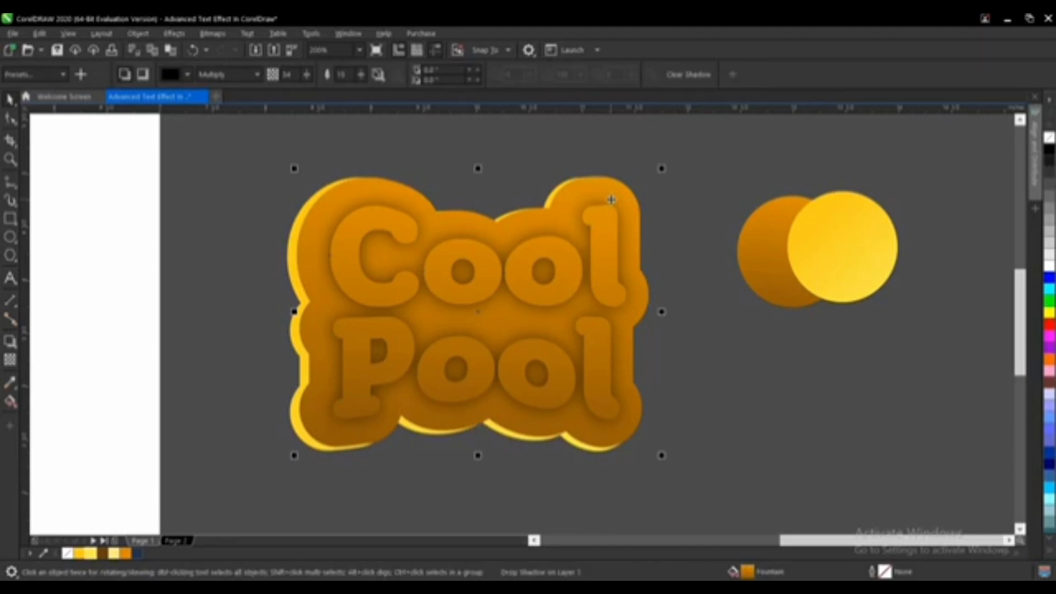
pyautogui.click(611, 200)
pyautogui.click(722, 427)
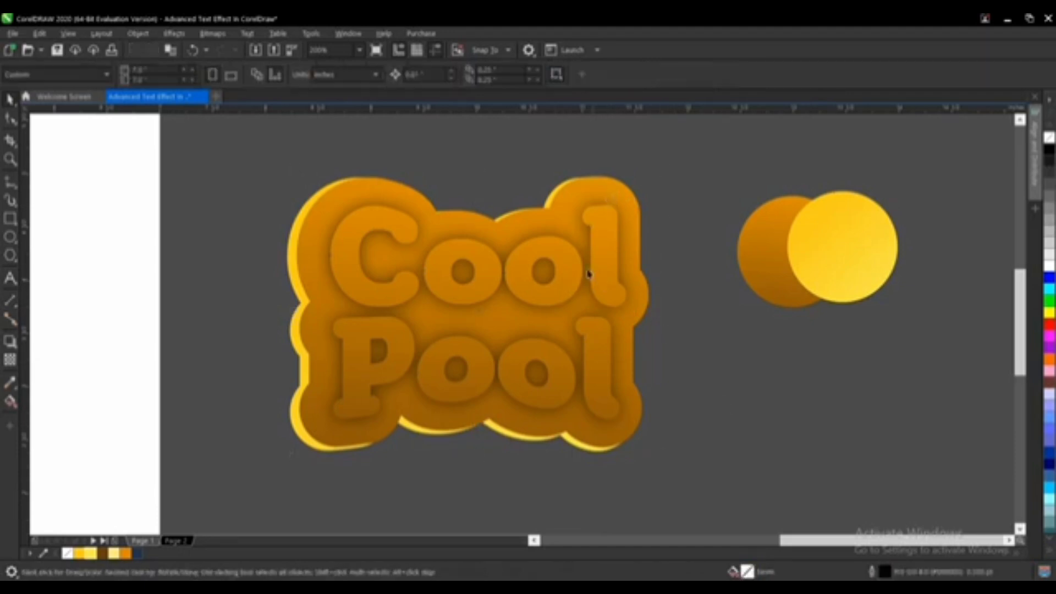
pyautogui.moveTo(606, 257); pyautogui.dragTo(666, 357)
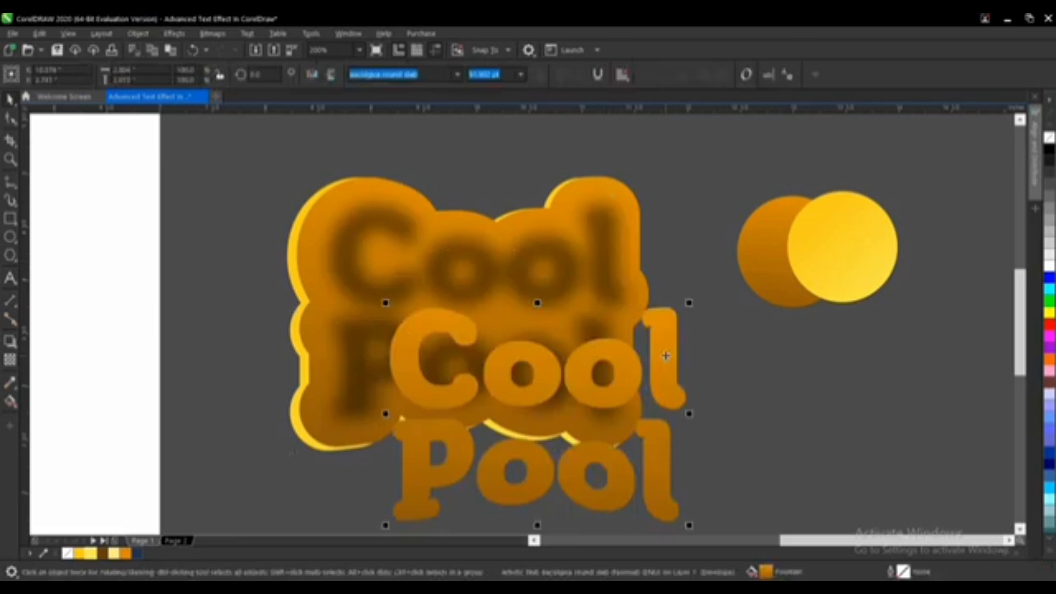
pyautogui.hotkey('ctrl', 'z')
pyautogui.click(703, 377)
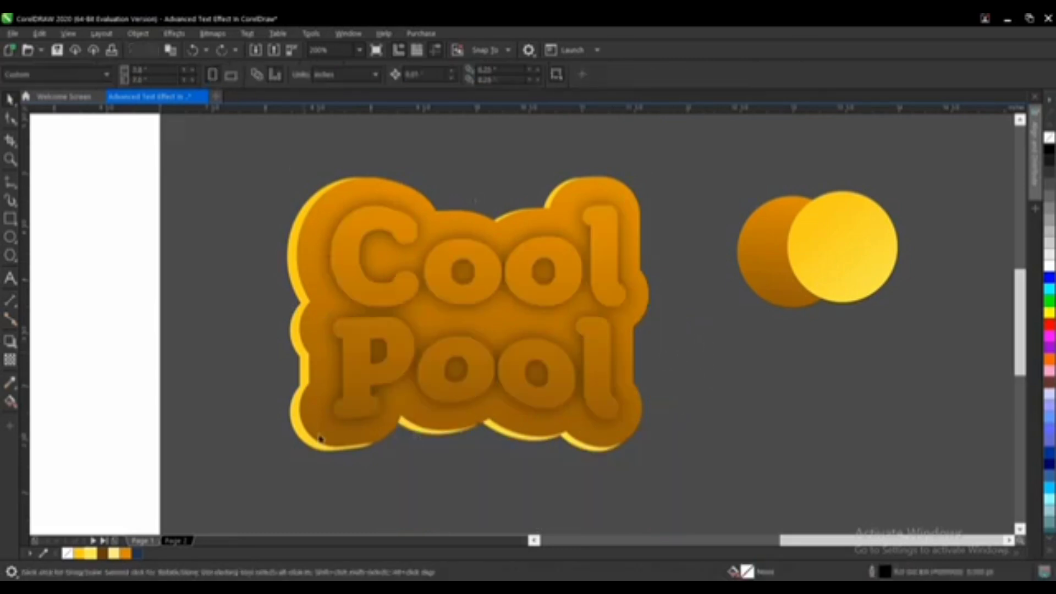
# Step: Select the lens rectangle over the text and fill it with dark brown from the document palette
pyautogui.scroll(2, 322, 442)
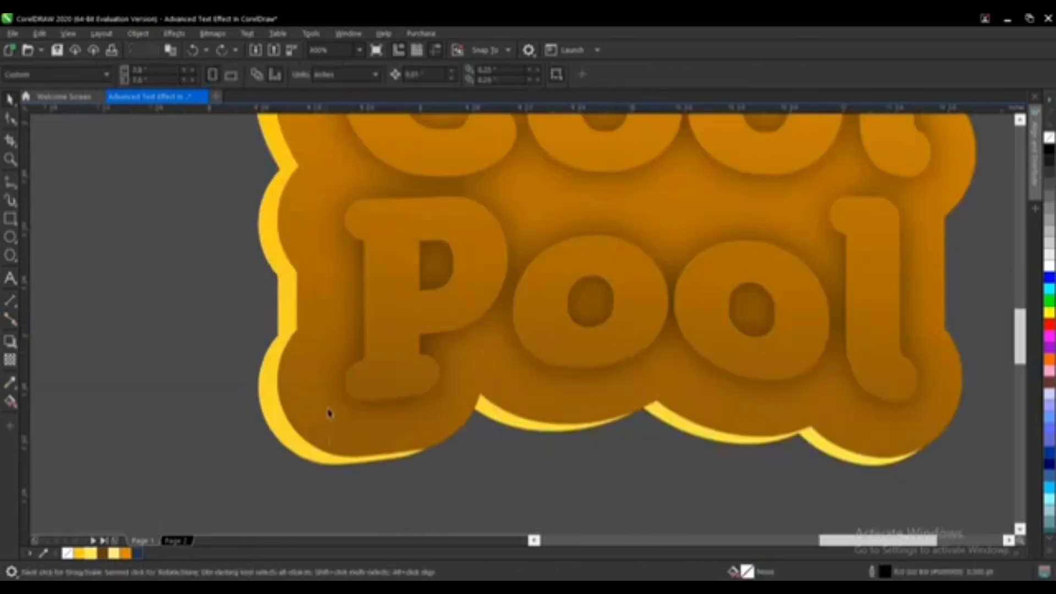
pyautogui.click(351, 335)
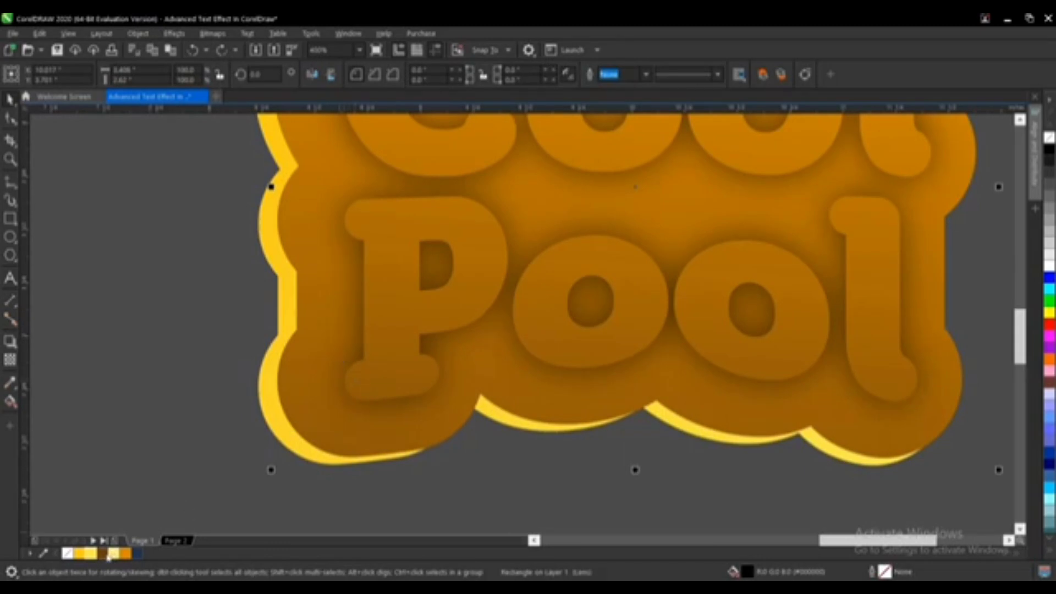
pyautogui.click(104, 553)
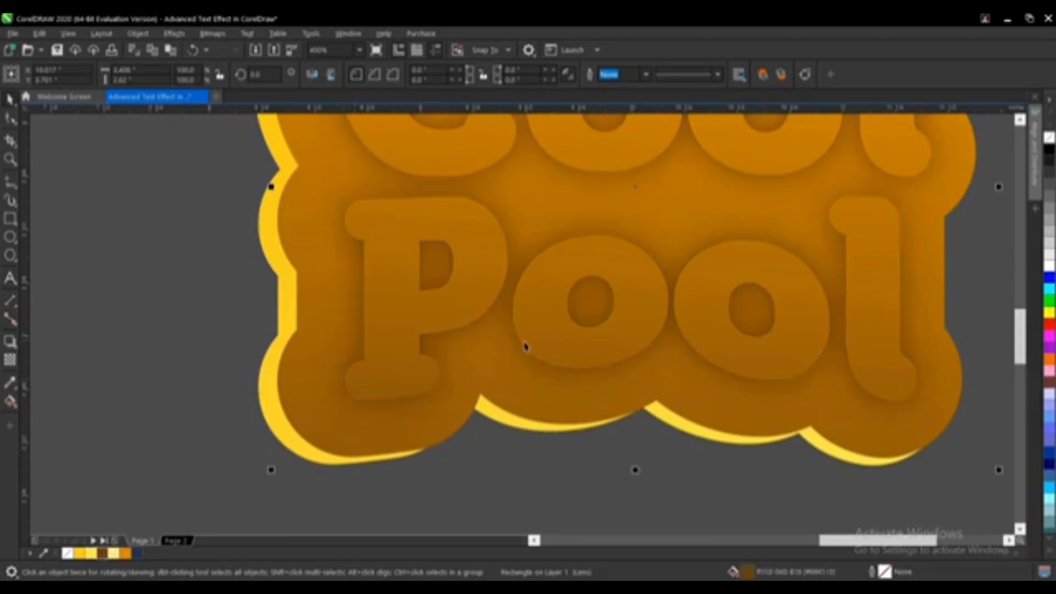
# Step: Paste the copied text back on top of the composition
pyautogui.scroll(-2, 483, 374)
pyautogui.click(842, 399)
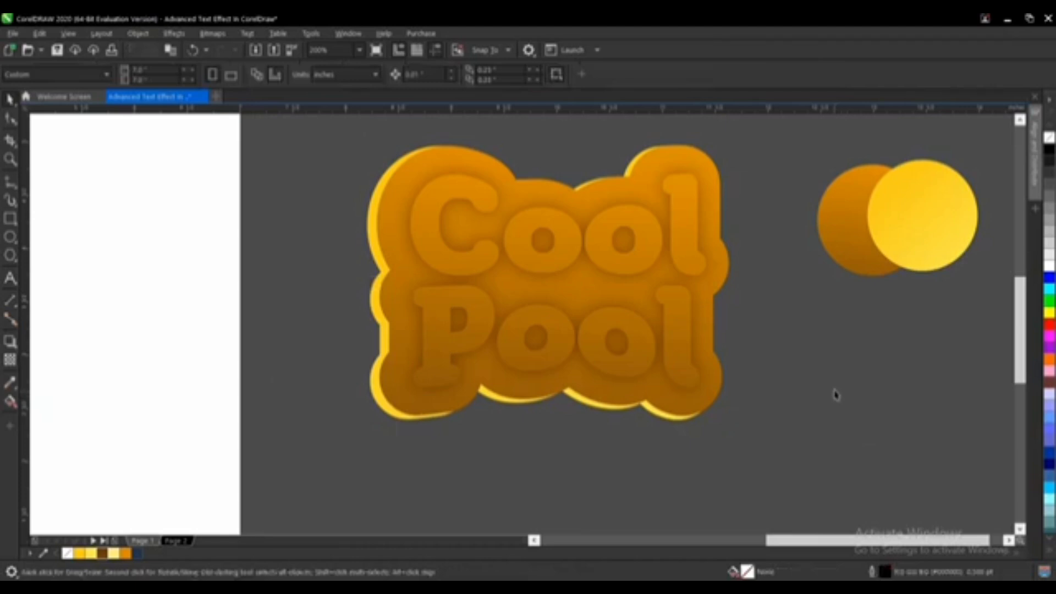
pyautogui.hotkey('ctrl', 'v')
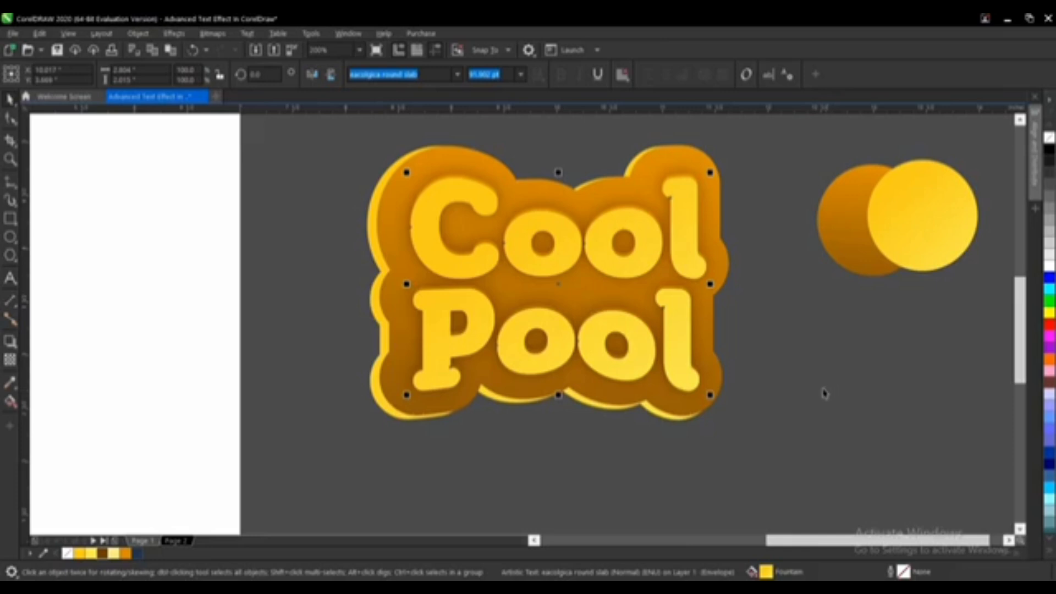
# Step: Move the two colour-sample circles farther to the right, away from the text effect
pyautogui.scroll(-2, 456, 333)
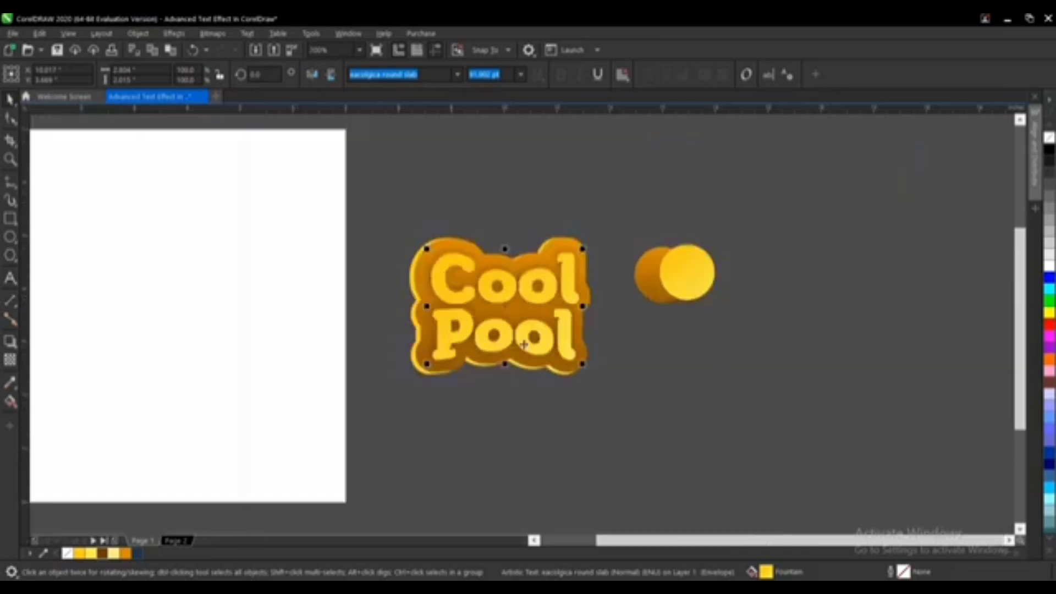
pyautogui.scroll(2, 536, 330)
pyautogui.click(697, 304)
pyautogui.scroll(-1, 698, 304)
pyautogui.moveTo(677, 217); pyautogui.dragTo(903, 398)
pyautogui.moveTo(749, 279); pyautogui.dragTo(903, 299)
pyautogui.click(716, 334)
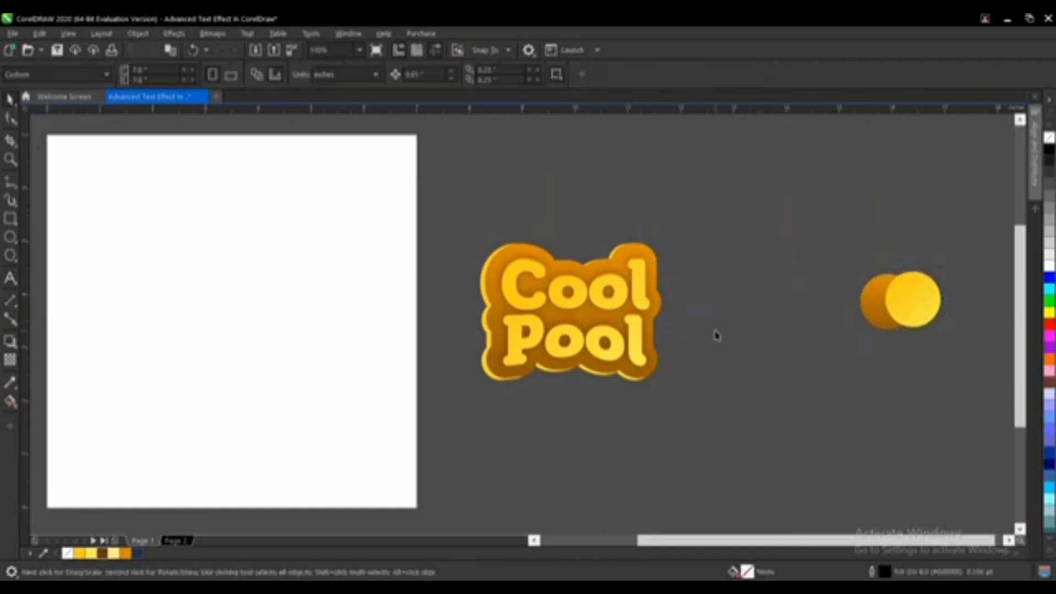
# Step: Zoom in on the finished Cool Pool effect and inspect it
pyautogui.press('z')
pyautogui.moveTo(464, 220); pyautogui.dragTo(696, 409)
pyautogui.press('space')
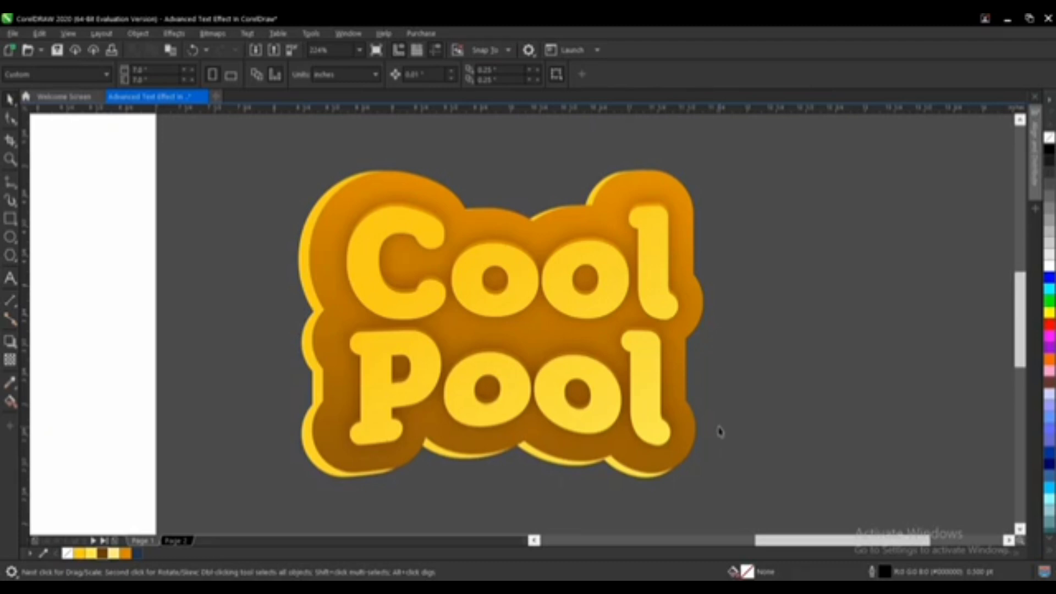
pyautogui.scroll(-4, 720, 432)
pyautogui.moveTo(752, 275); pyautogui.dragTo(399, 498)
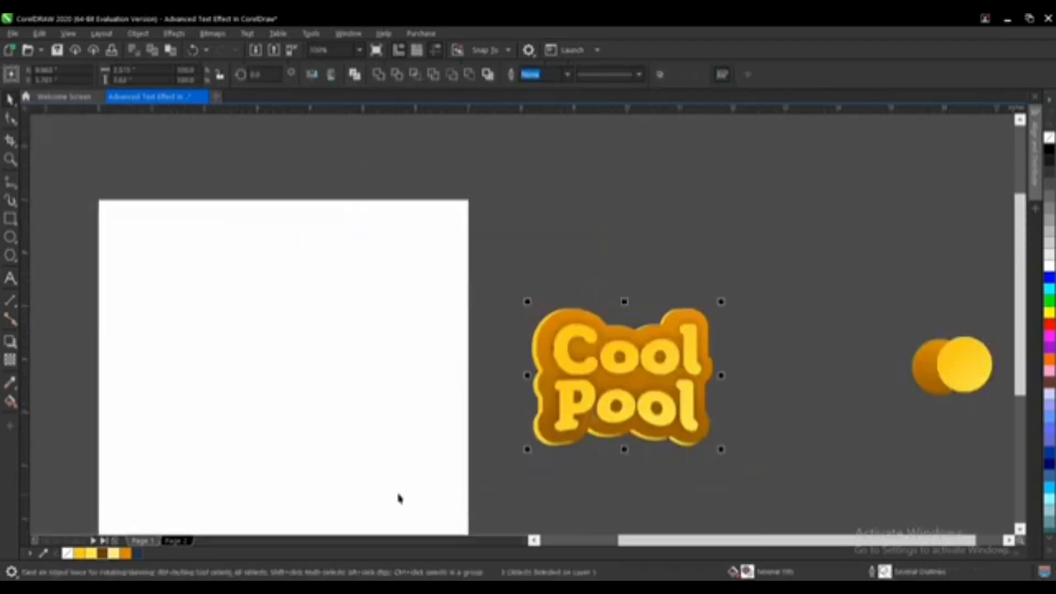
# Step: Examine the reference design on the other page in full-screen preview, then return to the working page
pyautogui.click(176, 542)
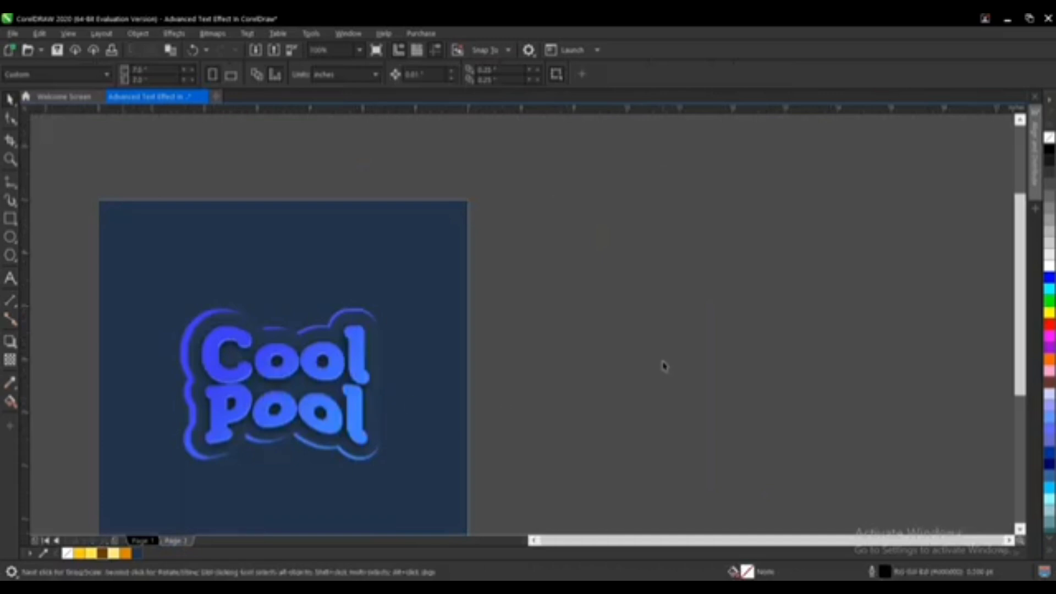
pyautogui.scroll(-2, 664, 365)
pyautogui.scroll(2, 463, 406)
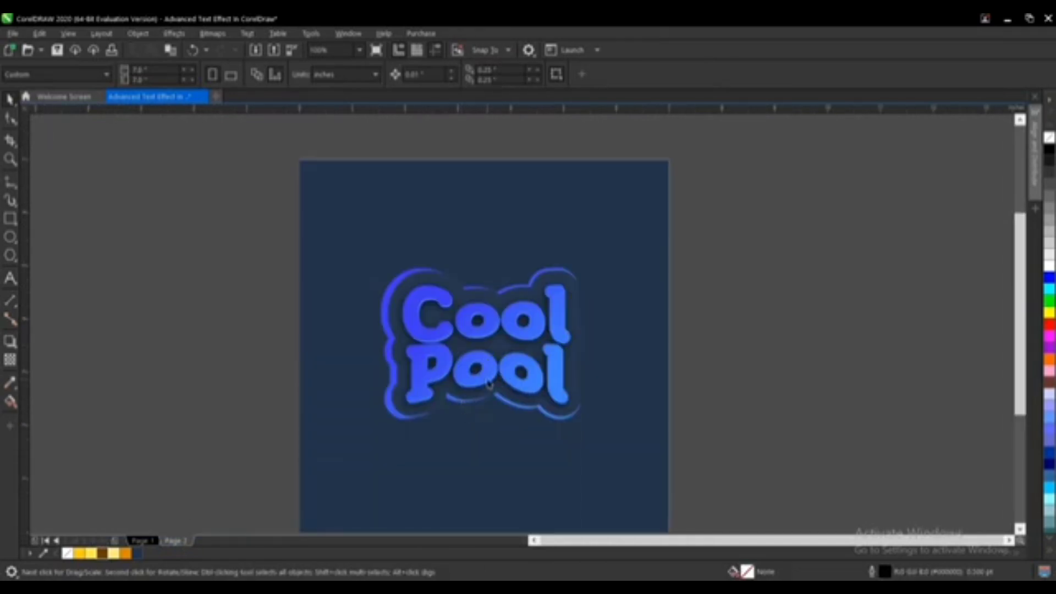
pyautogui.press('z')
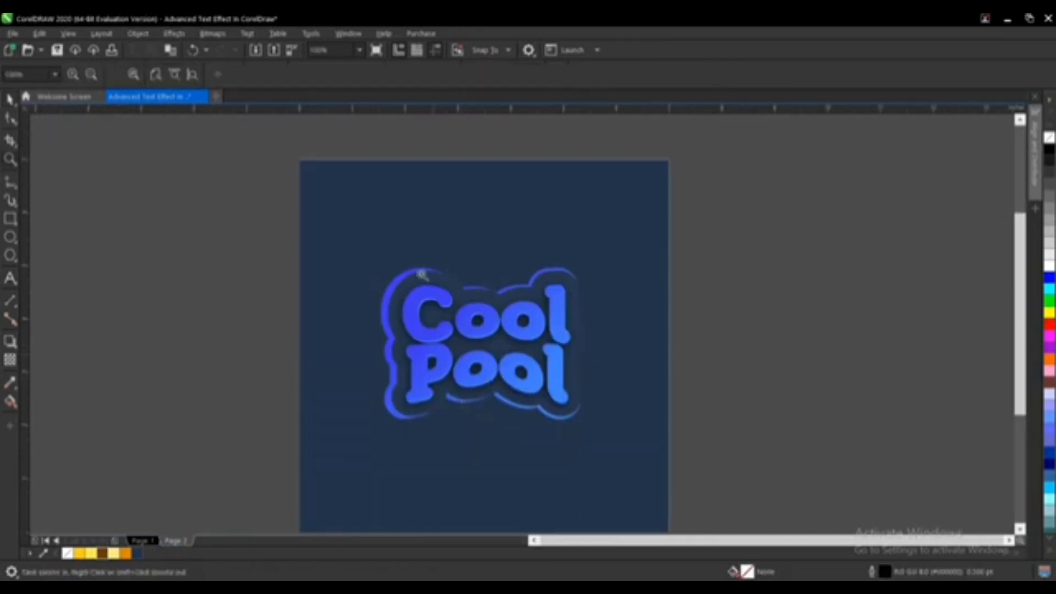
pyautogui.moveTo(317, 224); pyautogui.dragTo(638, 468)
pyautogui.press('space')
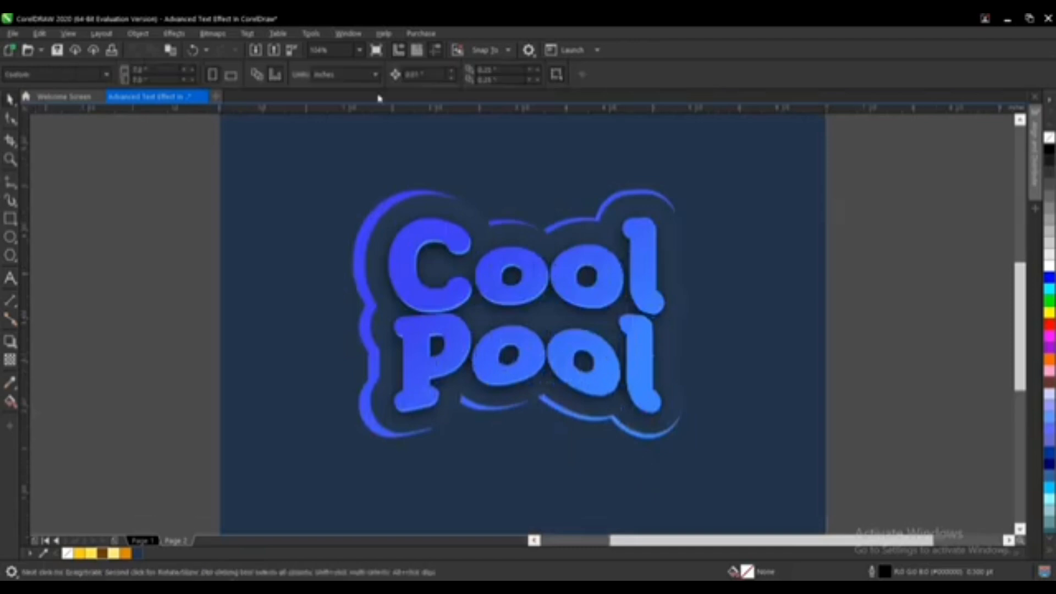
pyautogui.click(377, 56)
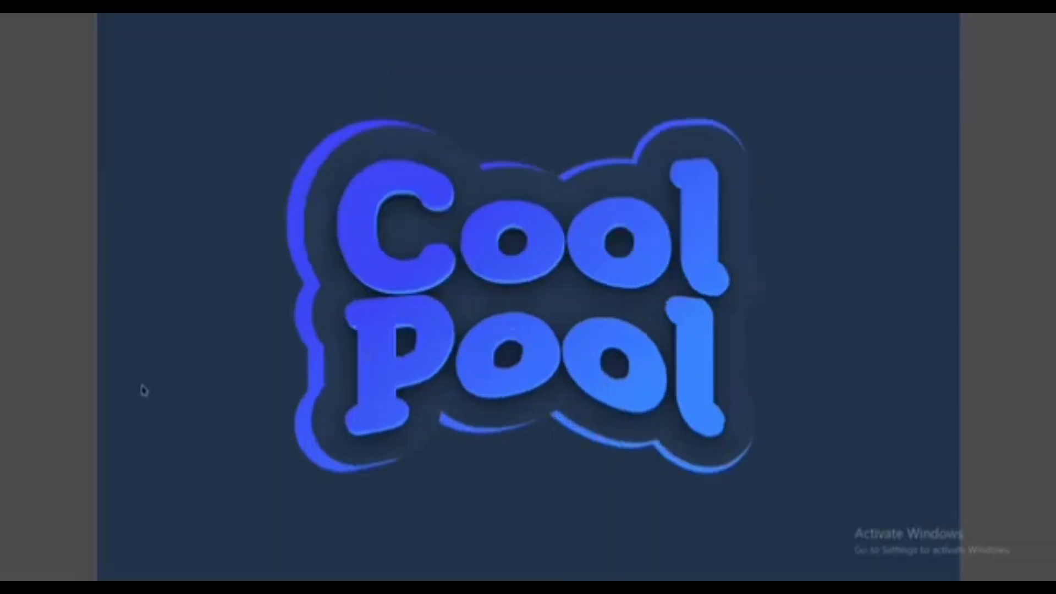
pyautogui.click(88, 367)
pyautogui.click(175, 541)
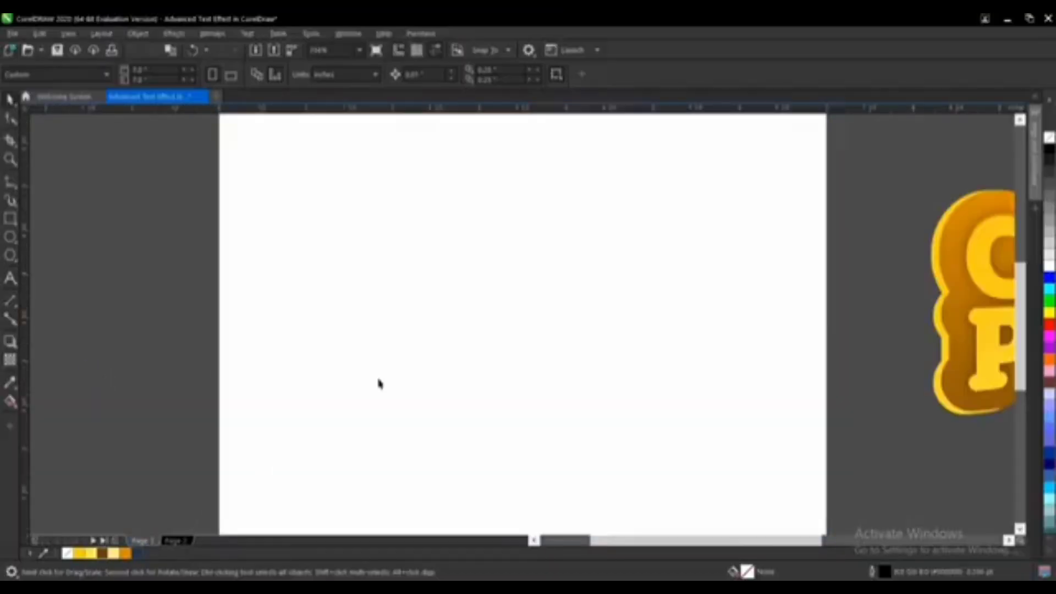
# Step: Create a page-sized background rectangle filled with orange from the document palette and with no outline
pyautogui.scroll(-2, 460, 358)
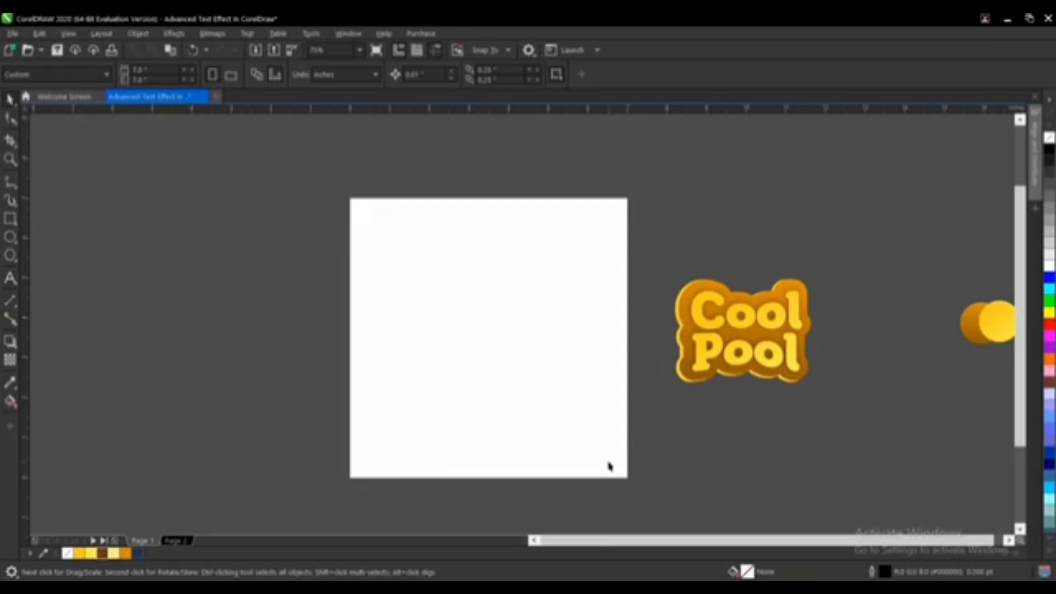
pyautogui.doubleClick(11, 219)
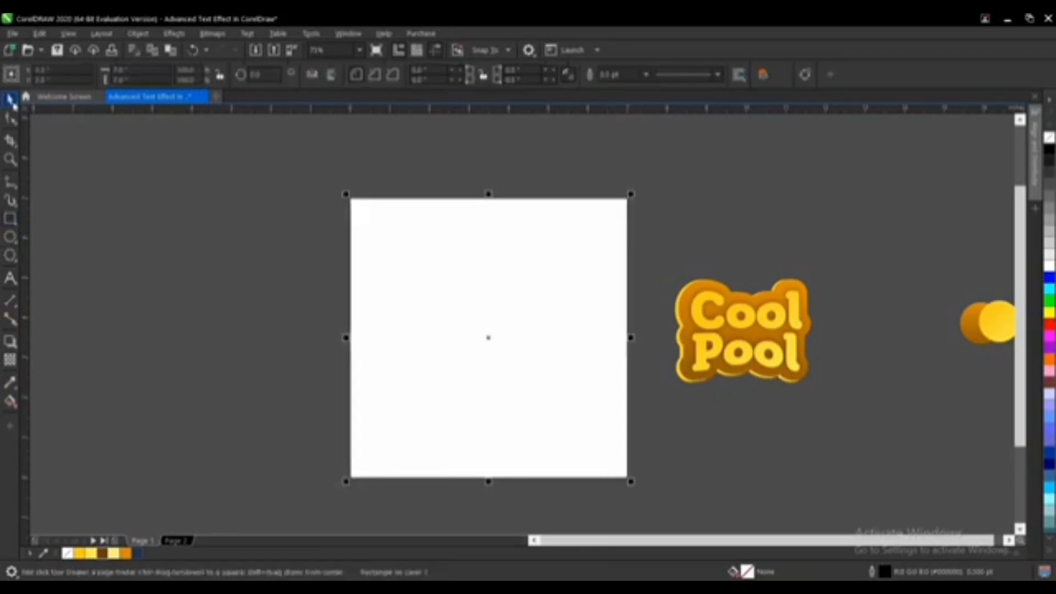
pyautogui.click(11, 101)
pyautogui.click(126, 553)
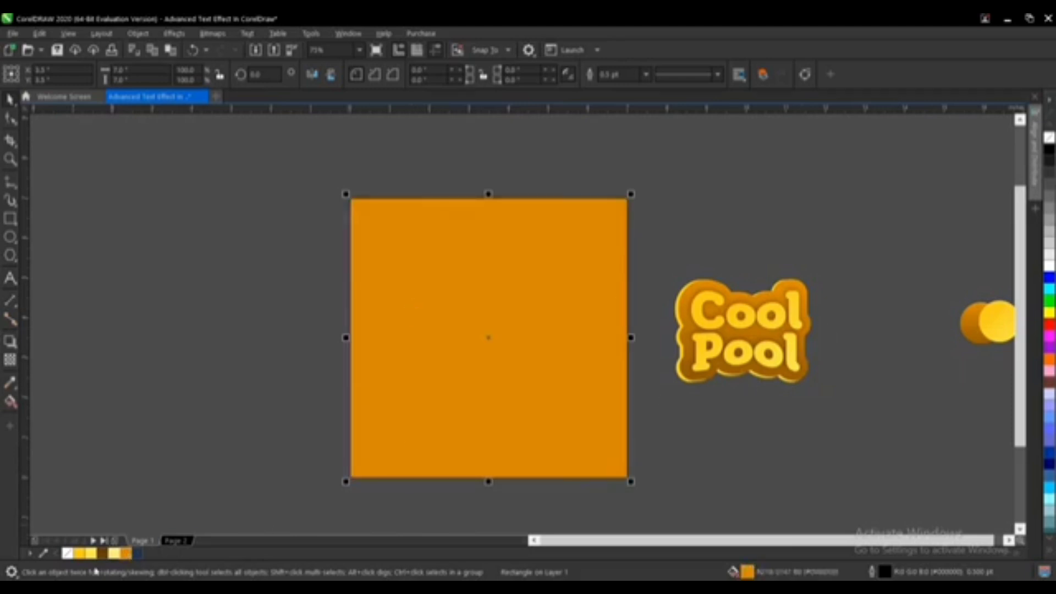
pyautogui.rightClick(67, 553)
# Step: Group all the text effect objects and center the group on the page
pyautogui.moveTo(768, 329); pyautogui.dragTo(627, 431)
pyautogui.hotkey('ctrl', 'g')
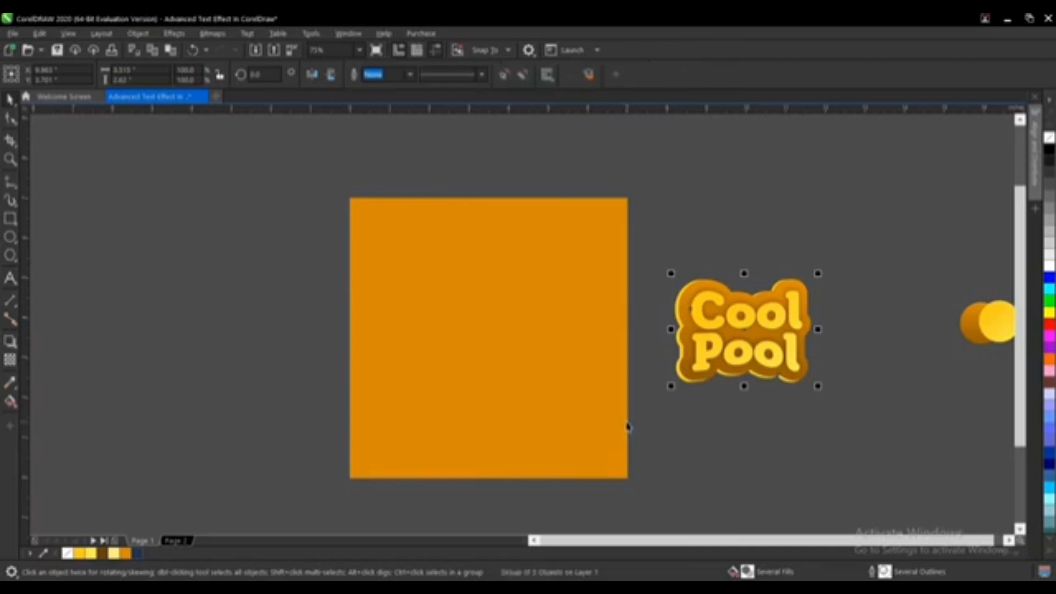
pyautogui.press('p')
# Step: Enlarge the grouped text effect slightly to about 4.1 inches wide
pyautogui.scroll(3, 532, 358)
pyautogui.scroll(3, 531, 358)
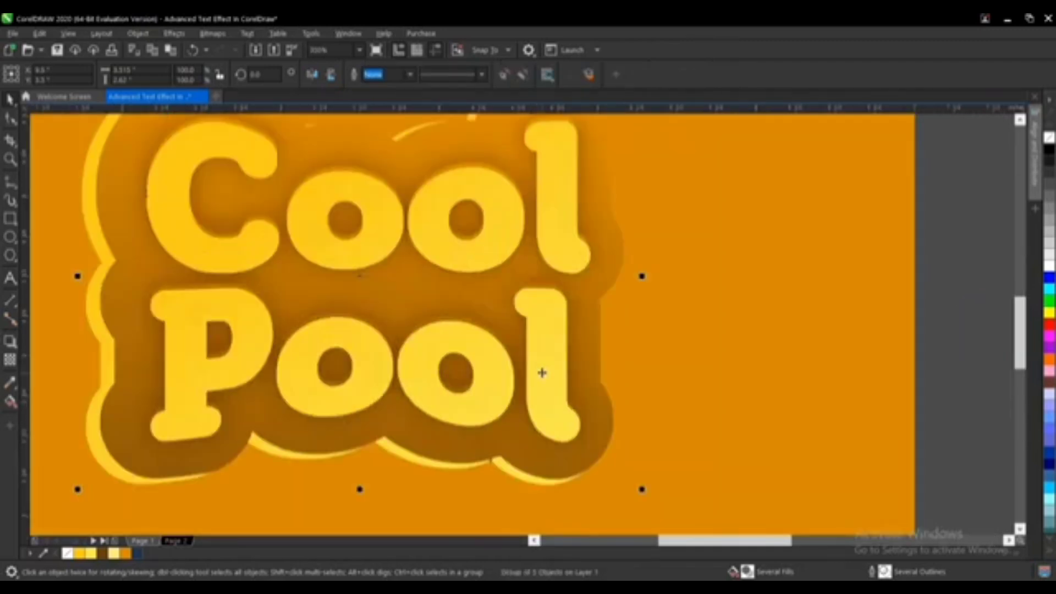
pyautogui.scroll(-3, 542, 371)
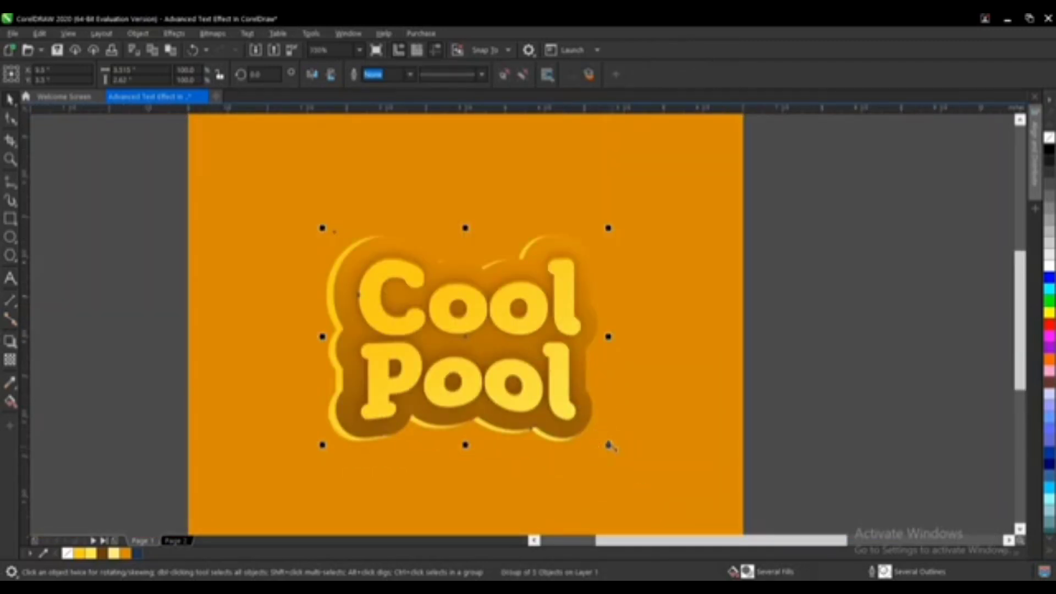
pyautogui.moveTo(609, 446); pyautogui.dragTo(634, 465)
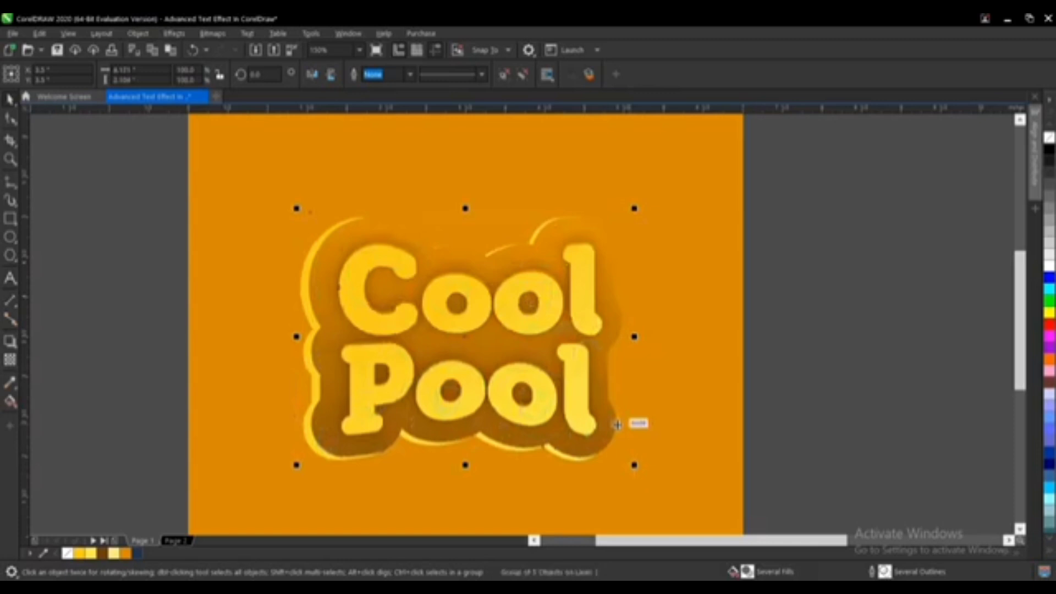
# Step: Change the zoom level and view the final design in full-screen preview
pyautogui.scroll(-3, 618, 424)
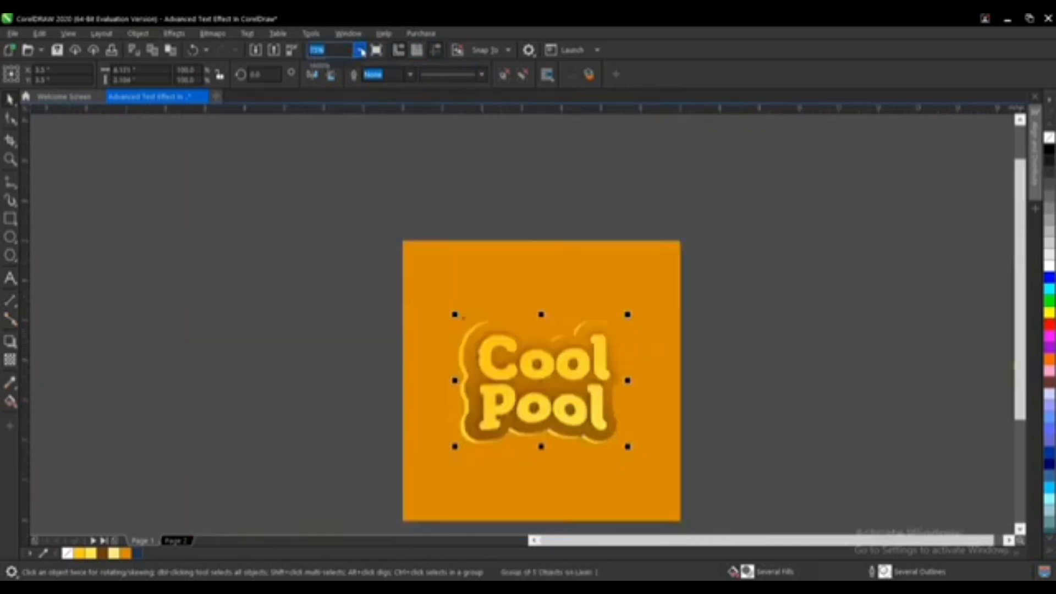
pyautogui.click(360, 51)
pyautogui.click(325, 77)
pyautogui.click(828, 358)
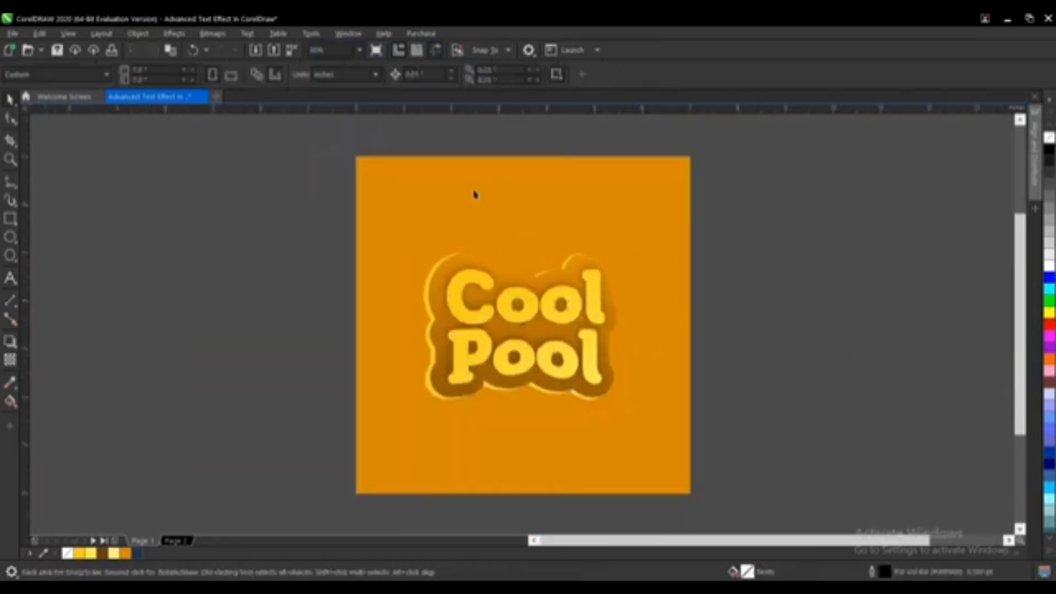
pyautogui.click(376, 50)
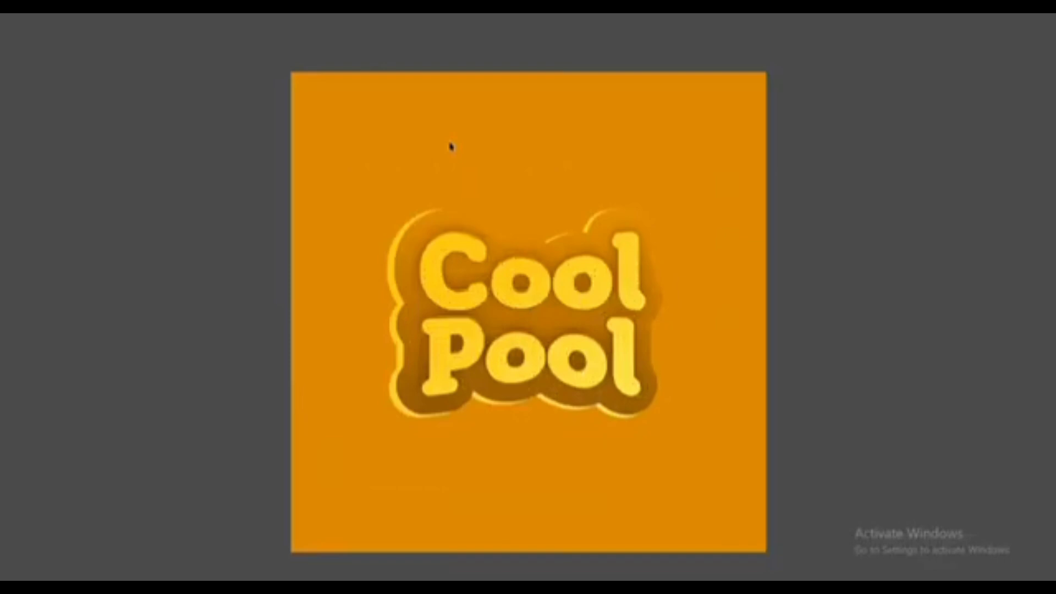